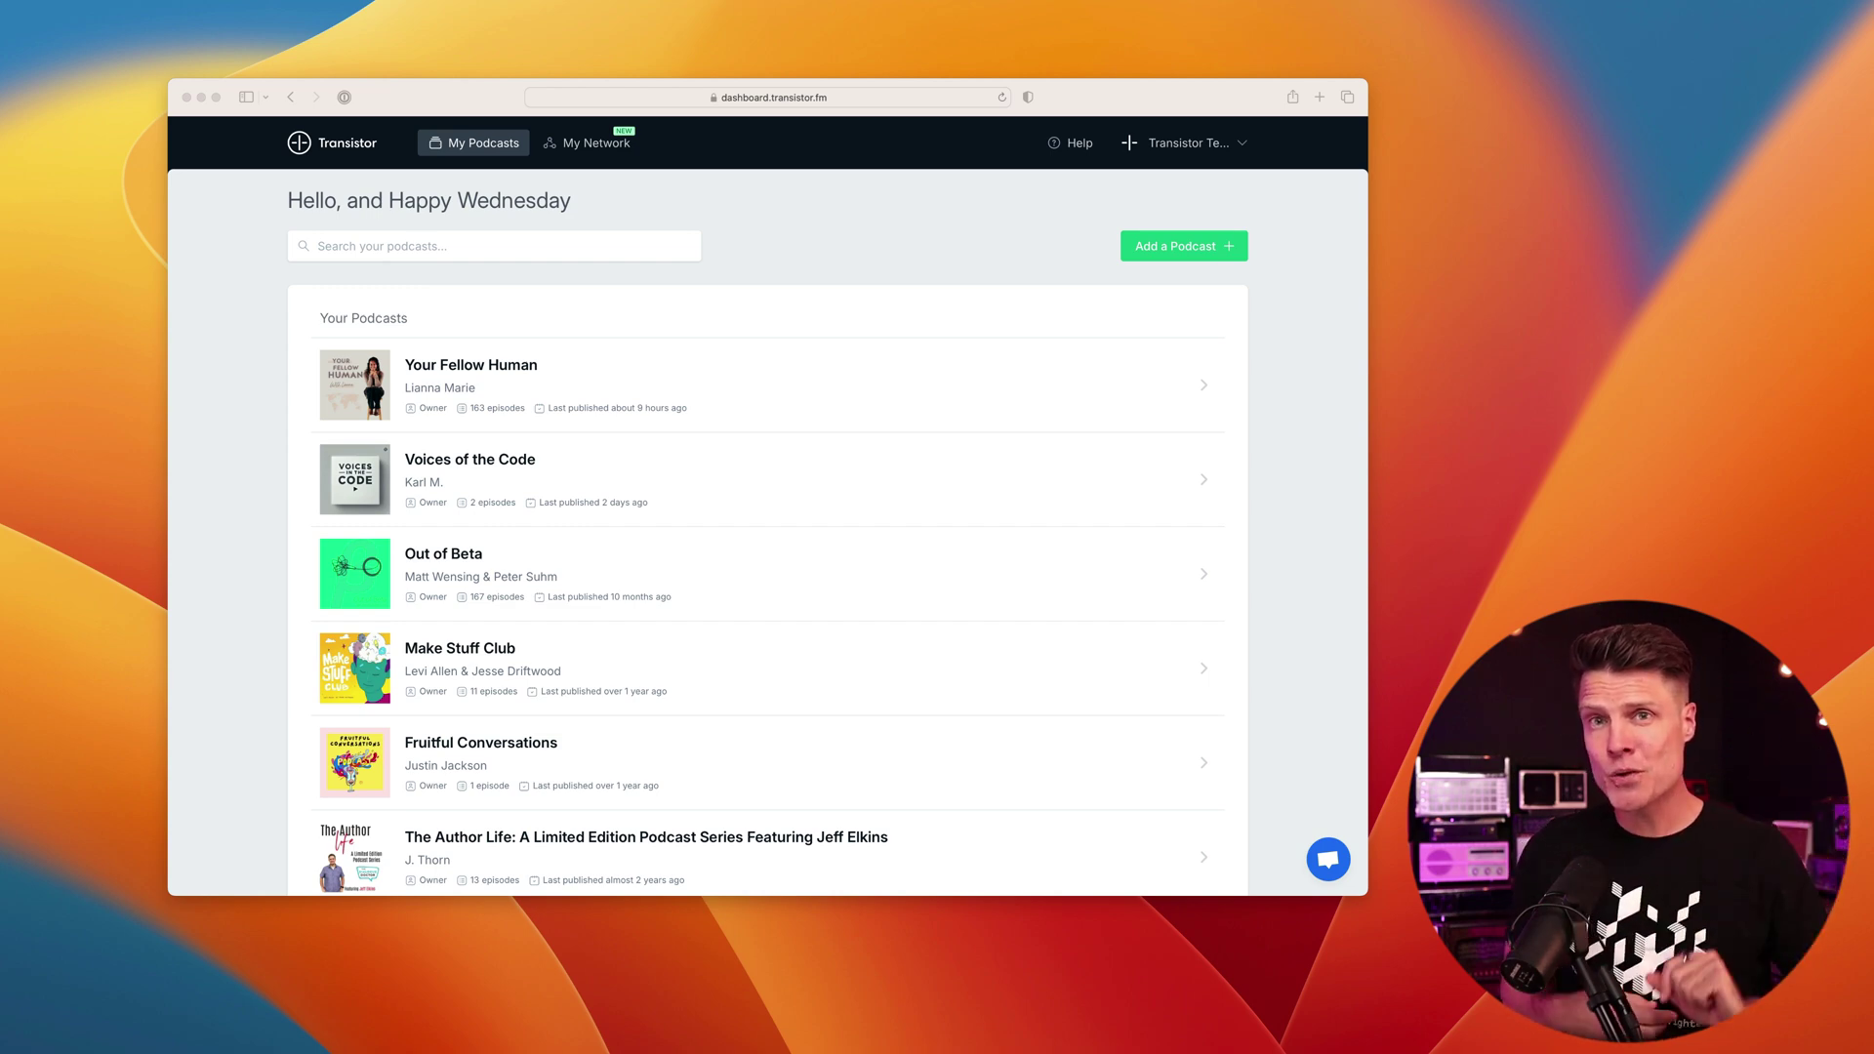
pyautogui.scroll(-5, 768, 587)
pyautogui.scroll(-3, 938, 586)
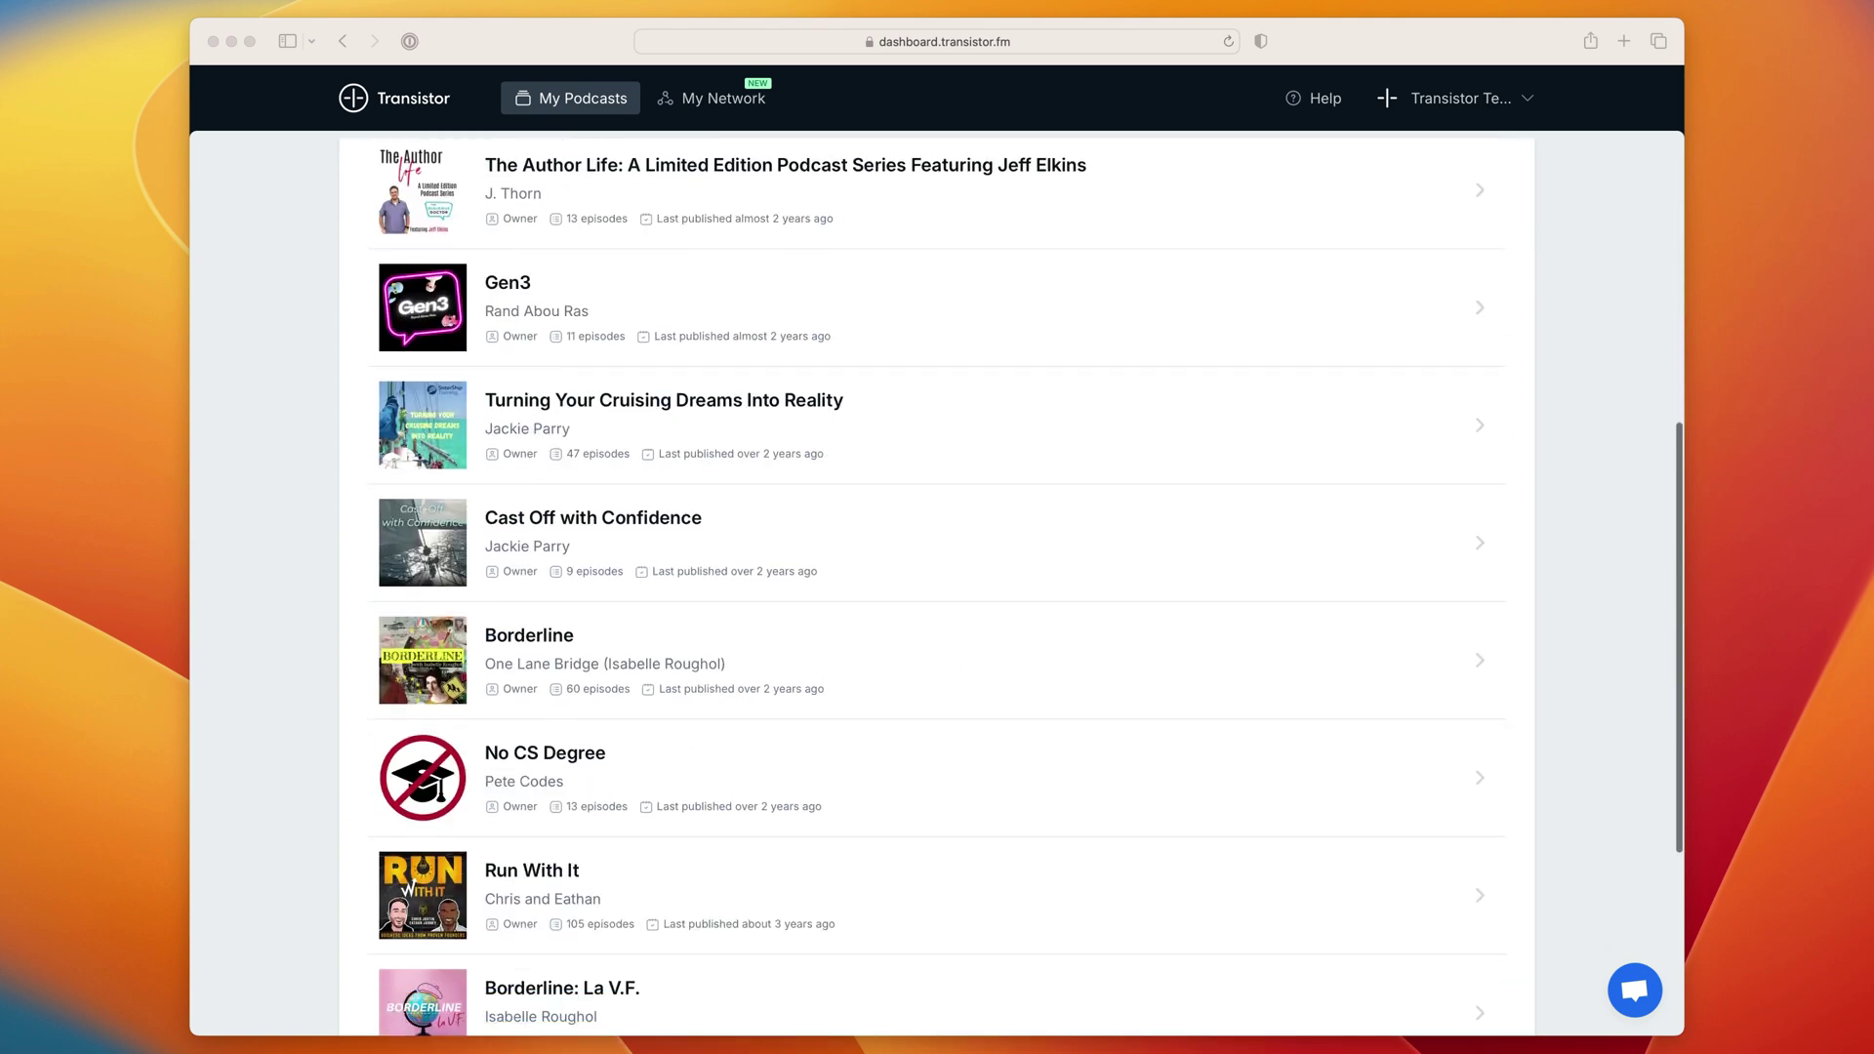
pyautogui.scroll(5, 937, 586)
pyautogui.scroll(1, 937, 585)
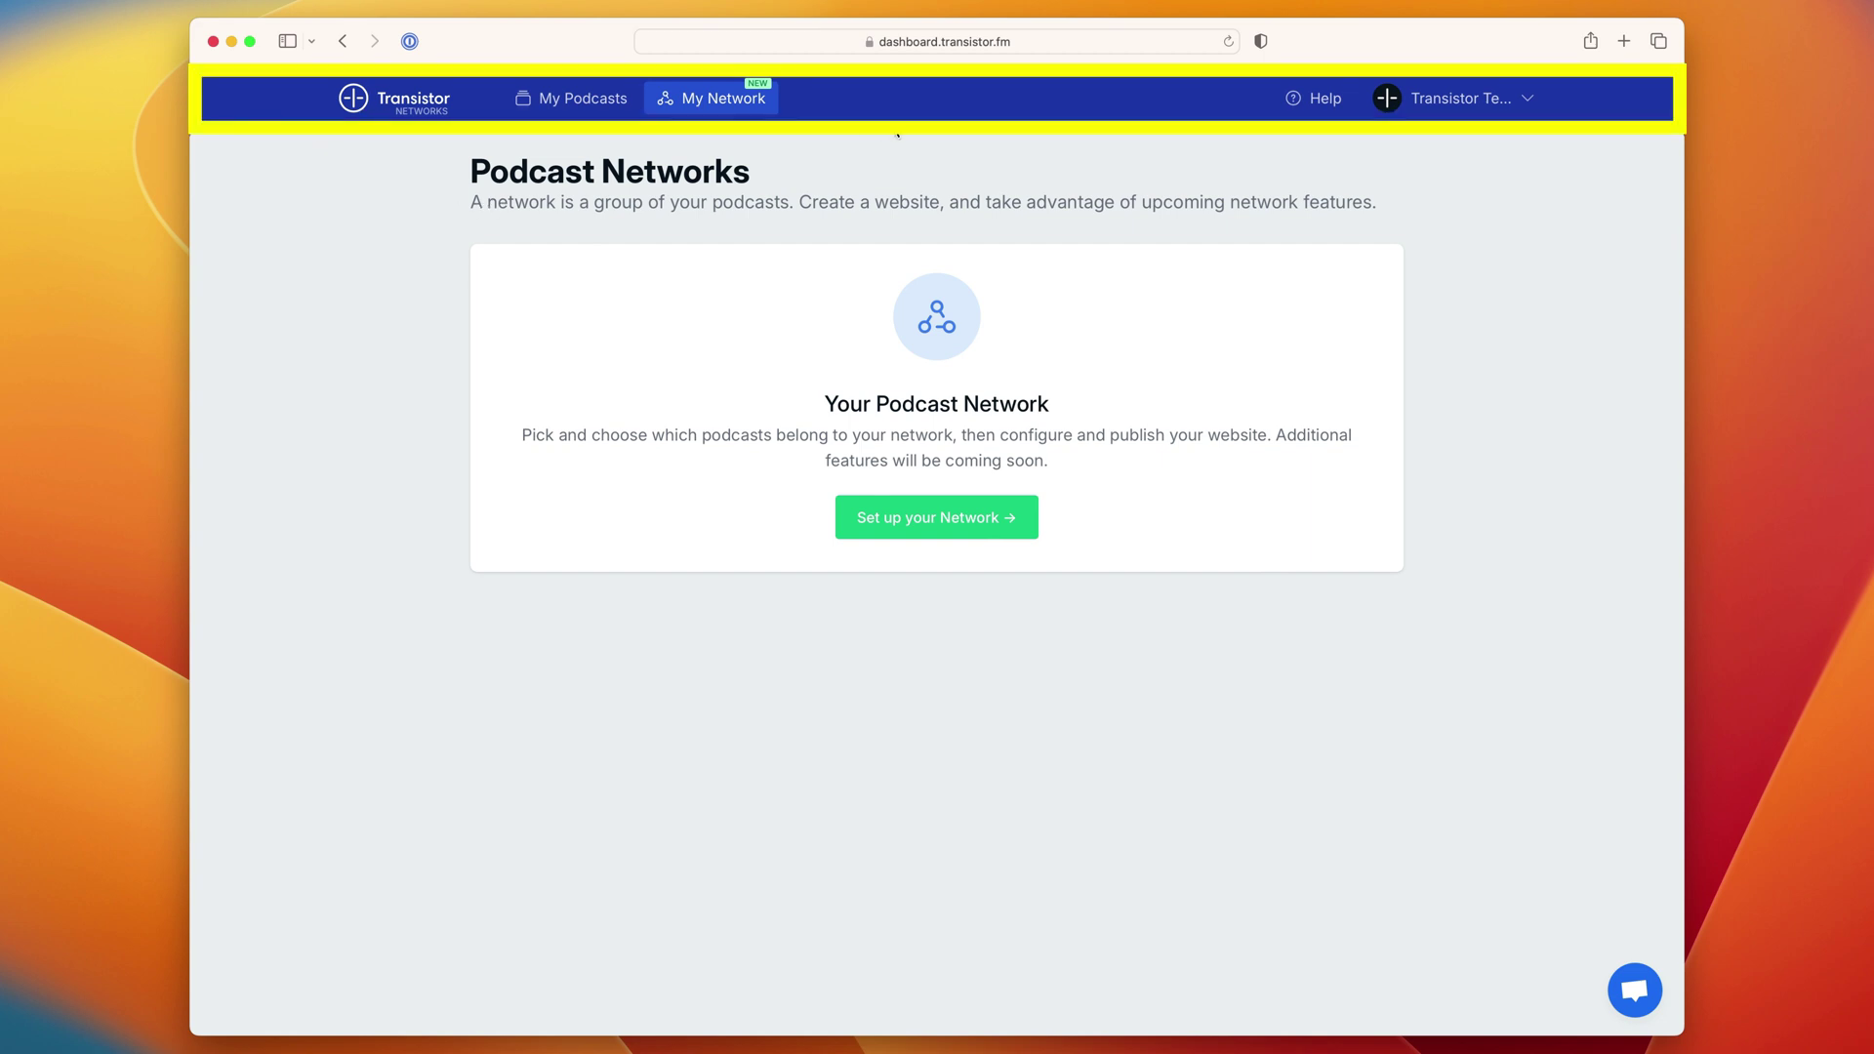
# Step: Create 'Awesome Podcast Network', excluding No CS Degree, Cast Off with Confidence and The Author Life
pyautogui.click(950, 518)
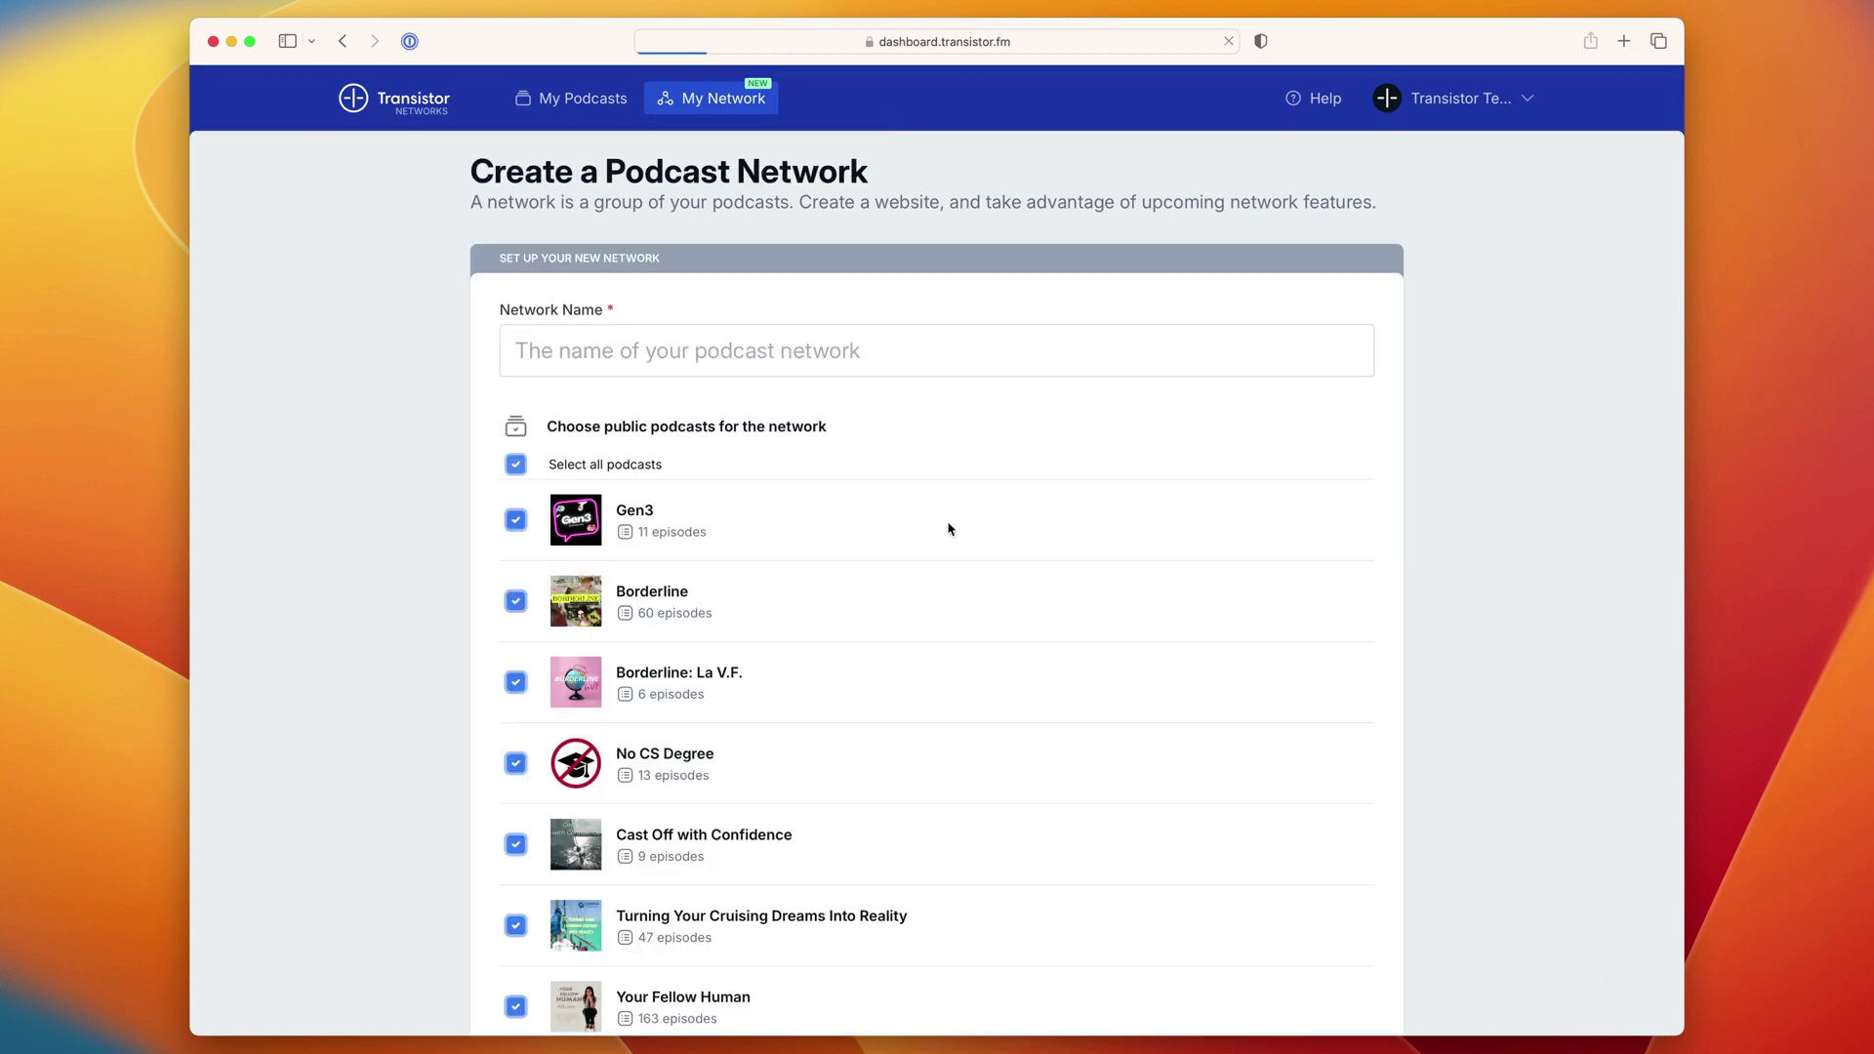
pyautogui.click(795, 365)
pyautogui.write('Awesome Podcast Network')
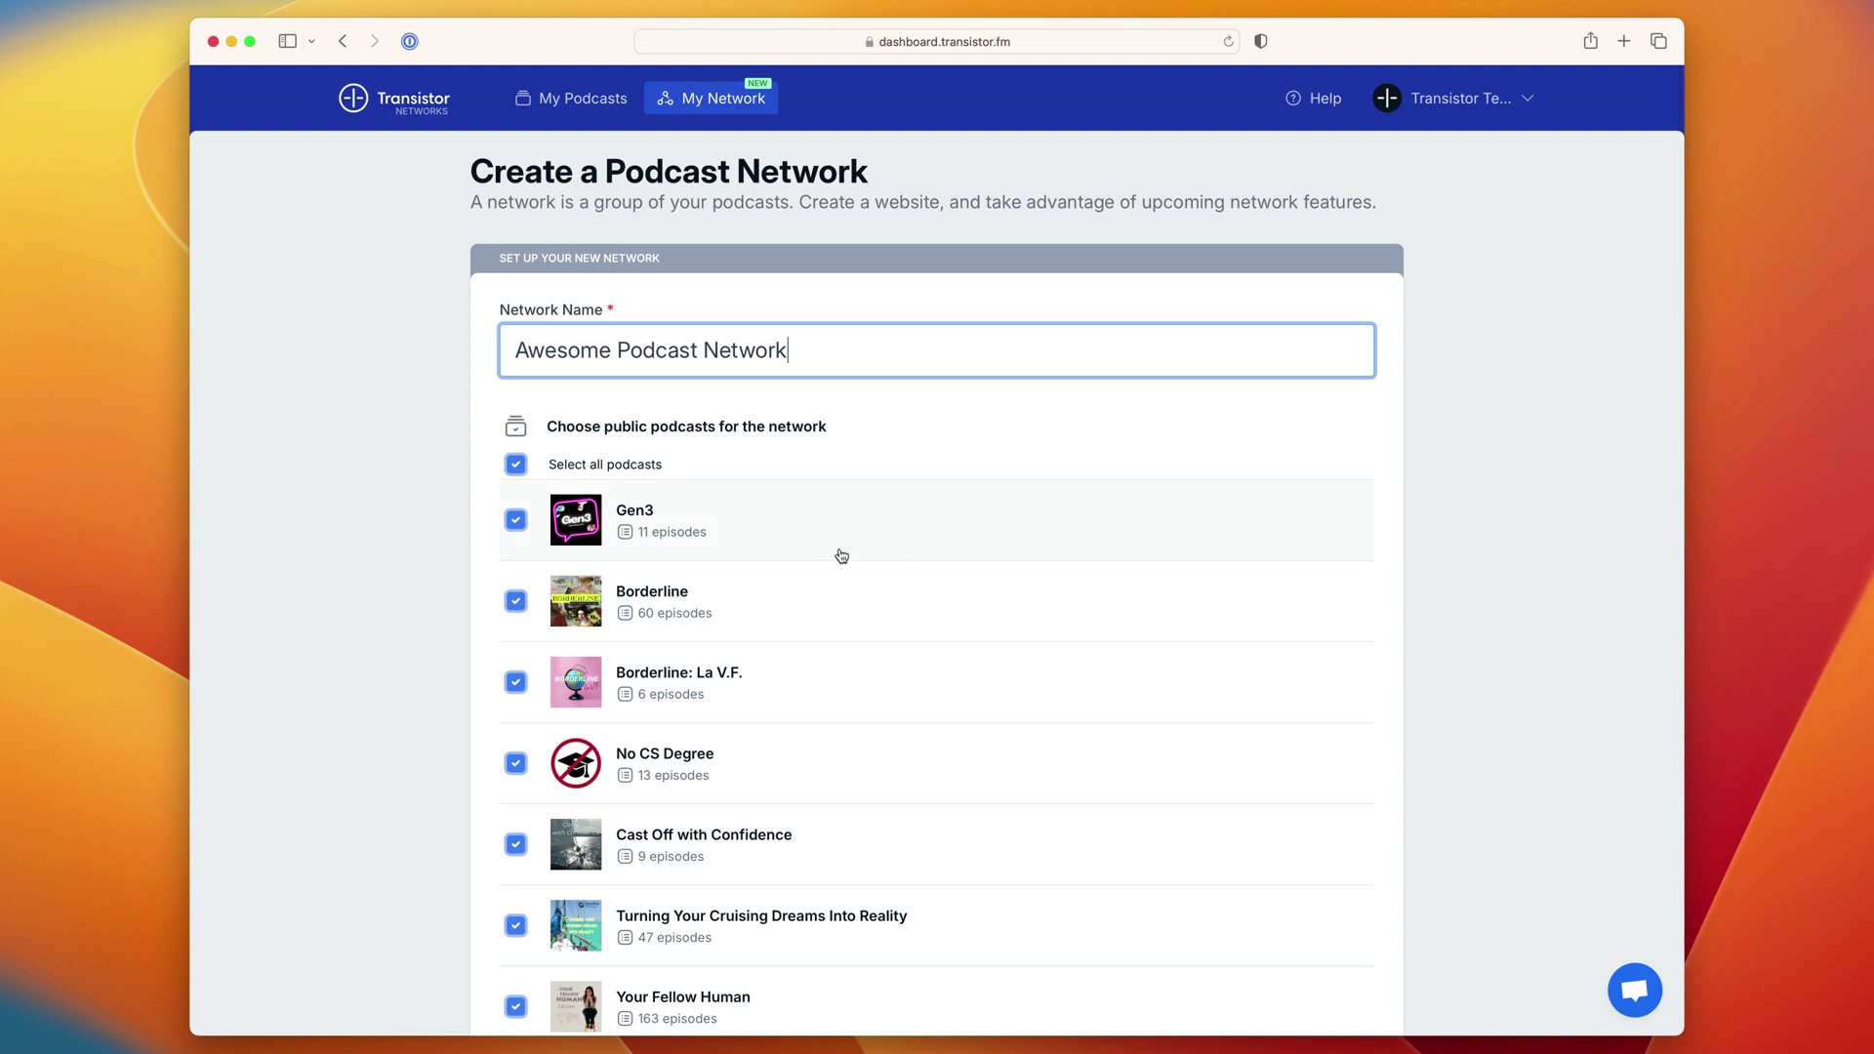
pyautogui.scroll(-3, 837, 704)
pyautogui.click(517, 430)
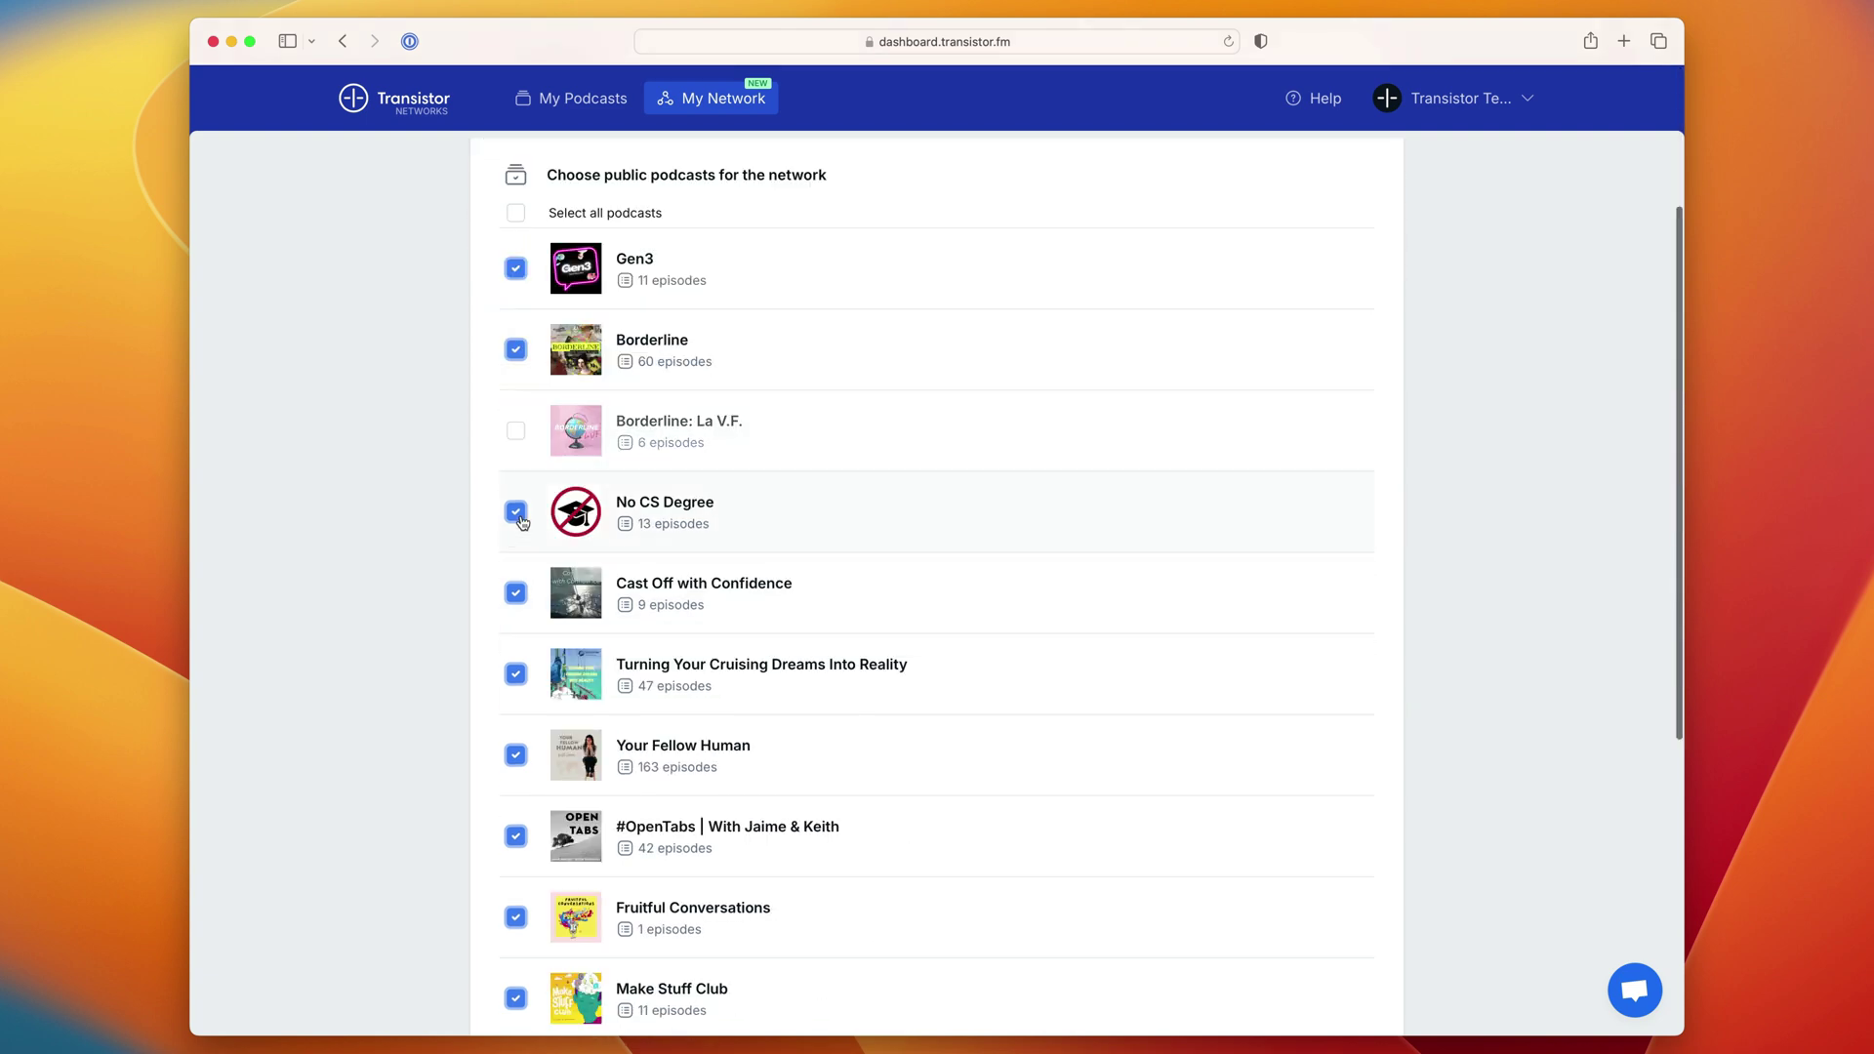
pyautogui.click(516, 511)
pyautogui.scroll(-2, 434, 373)
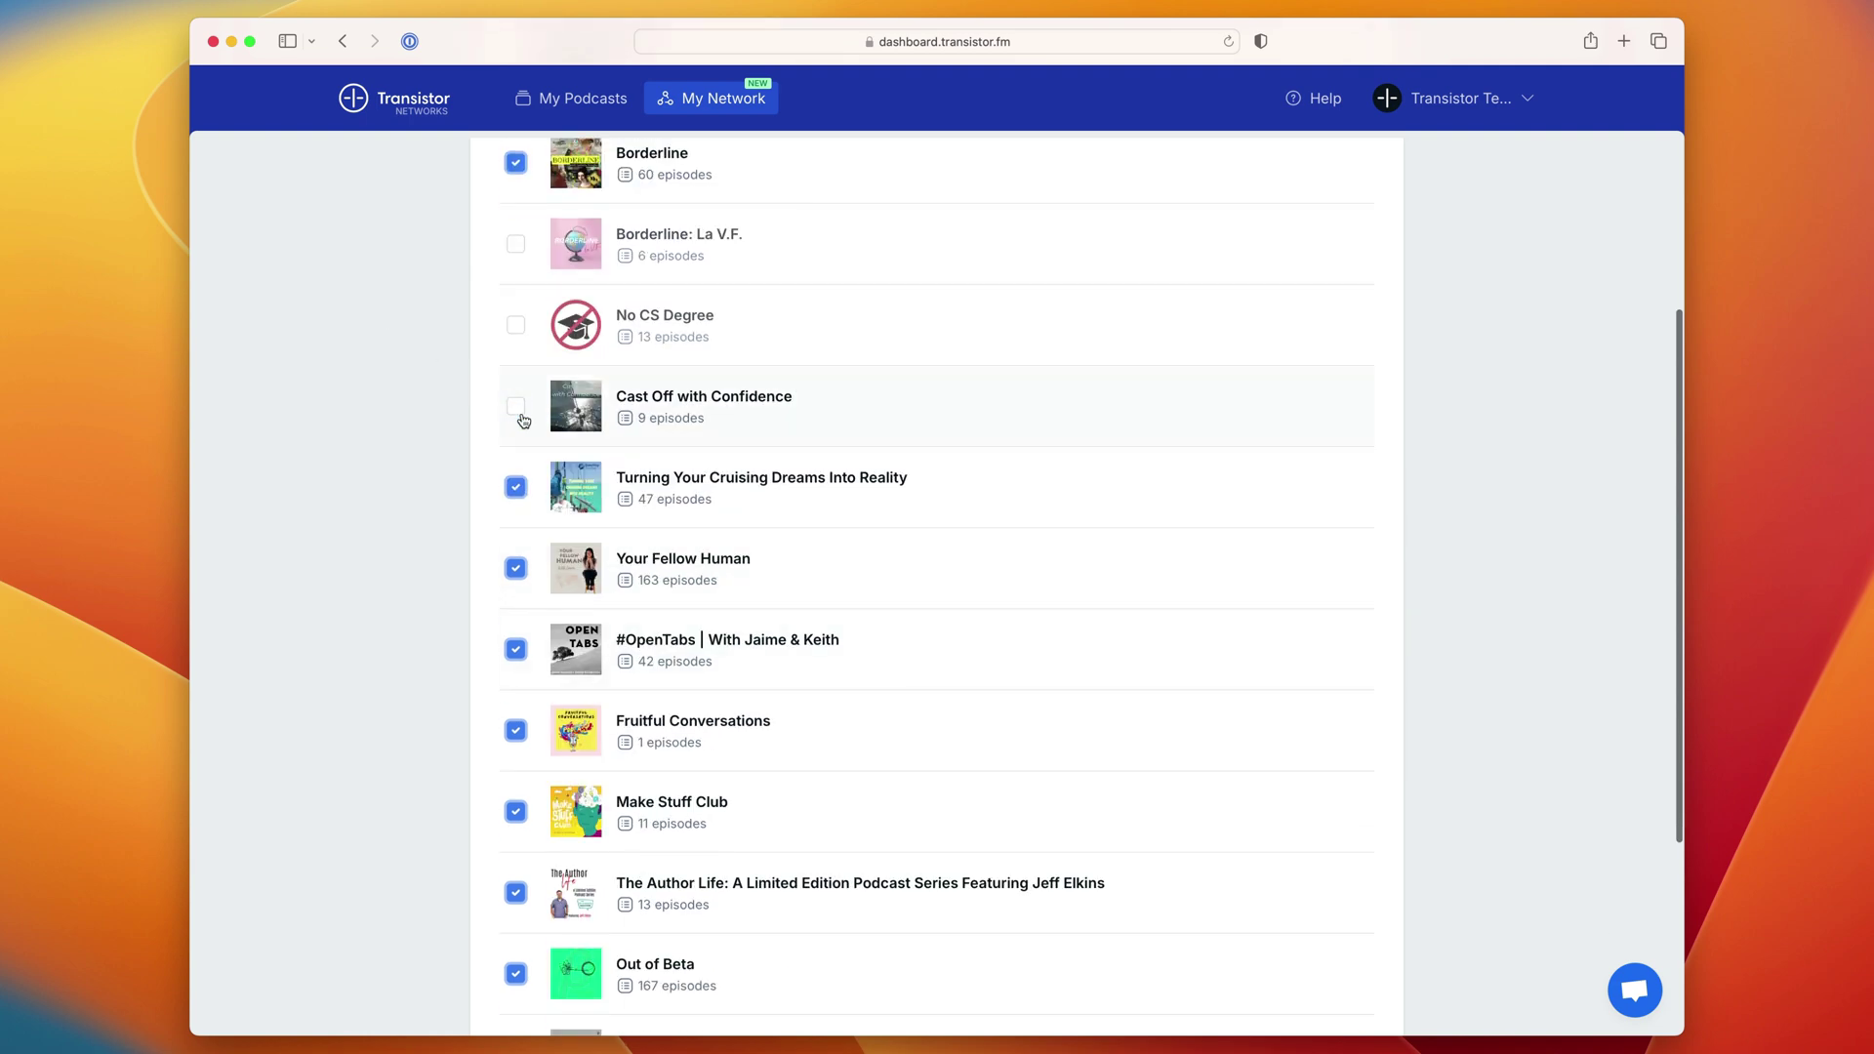
pyautogui.scroll(-4, 543, 514)
pyautogui.click(899, 544)
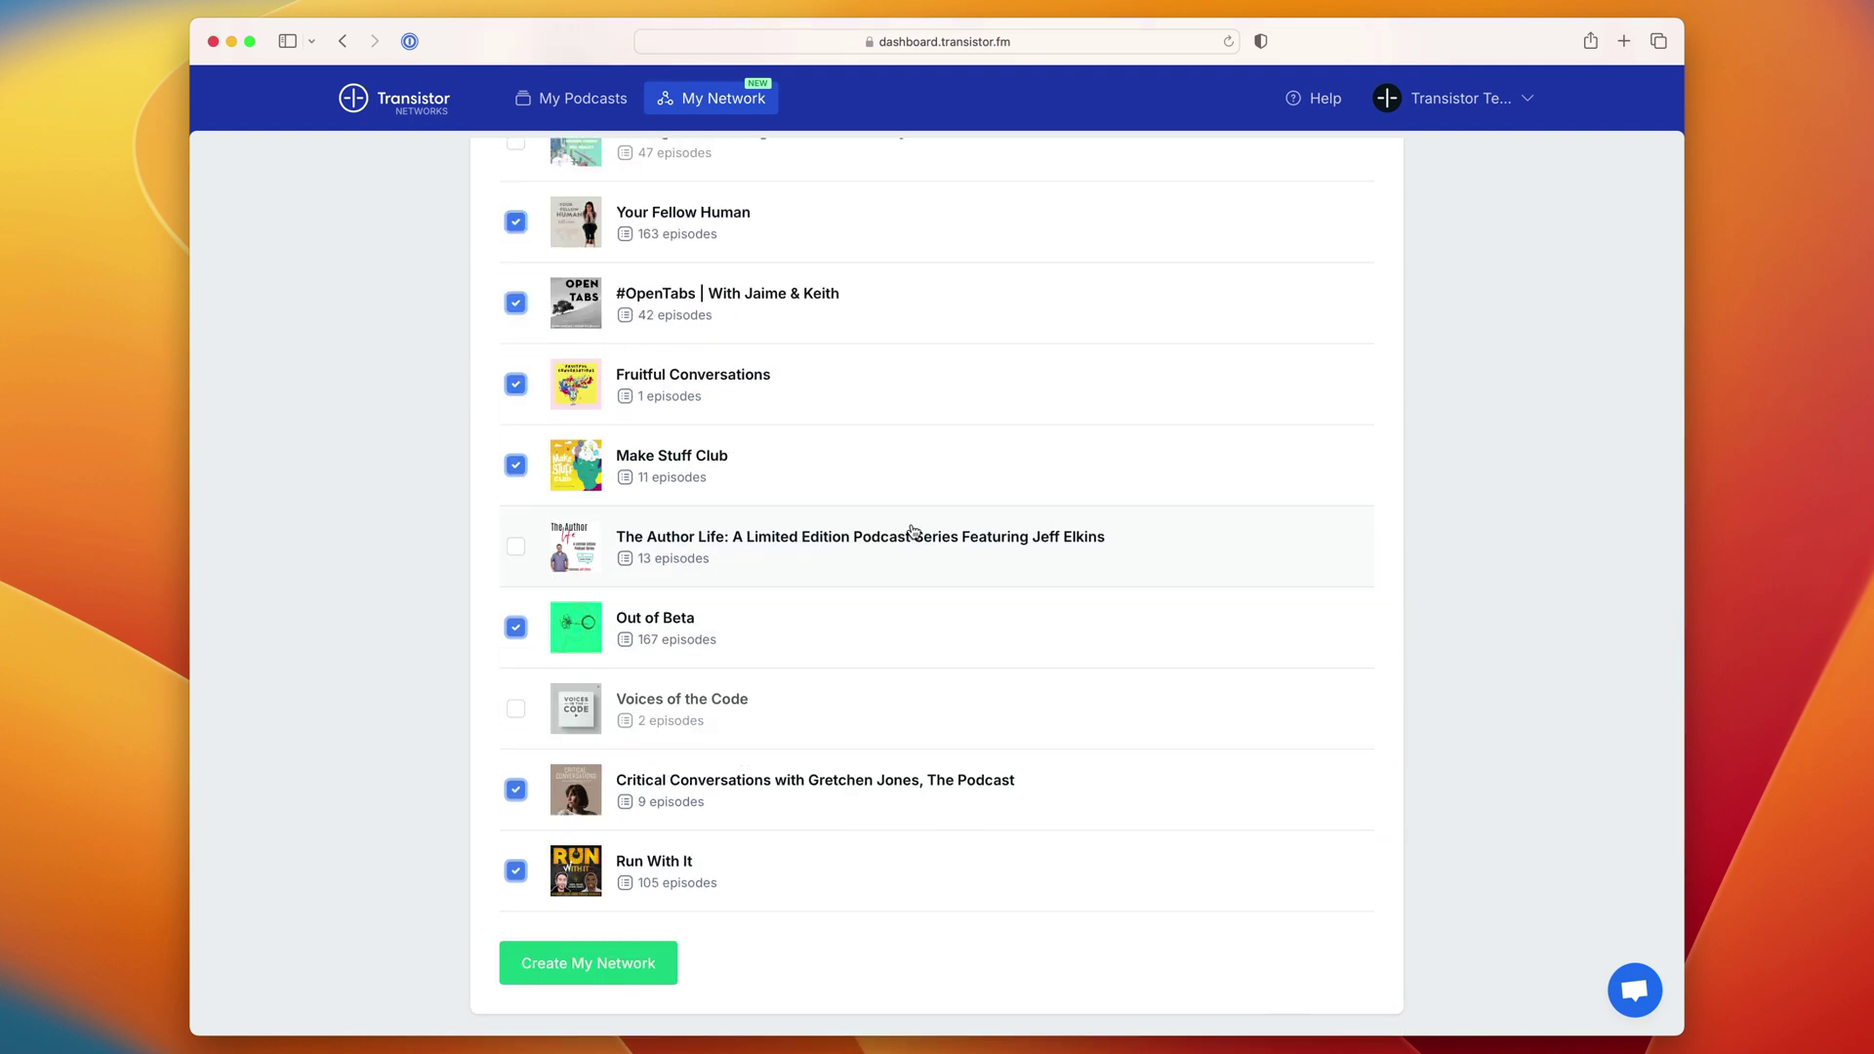
pyautogui.scroll(5, 807, 302)
pyautogui.scroll(3, 808, 302)
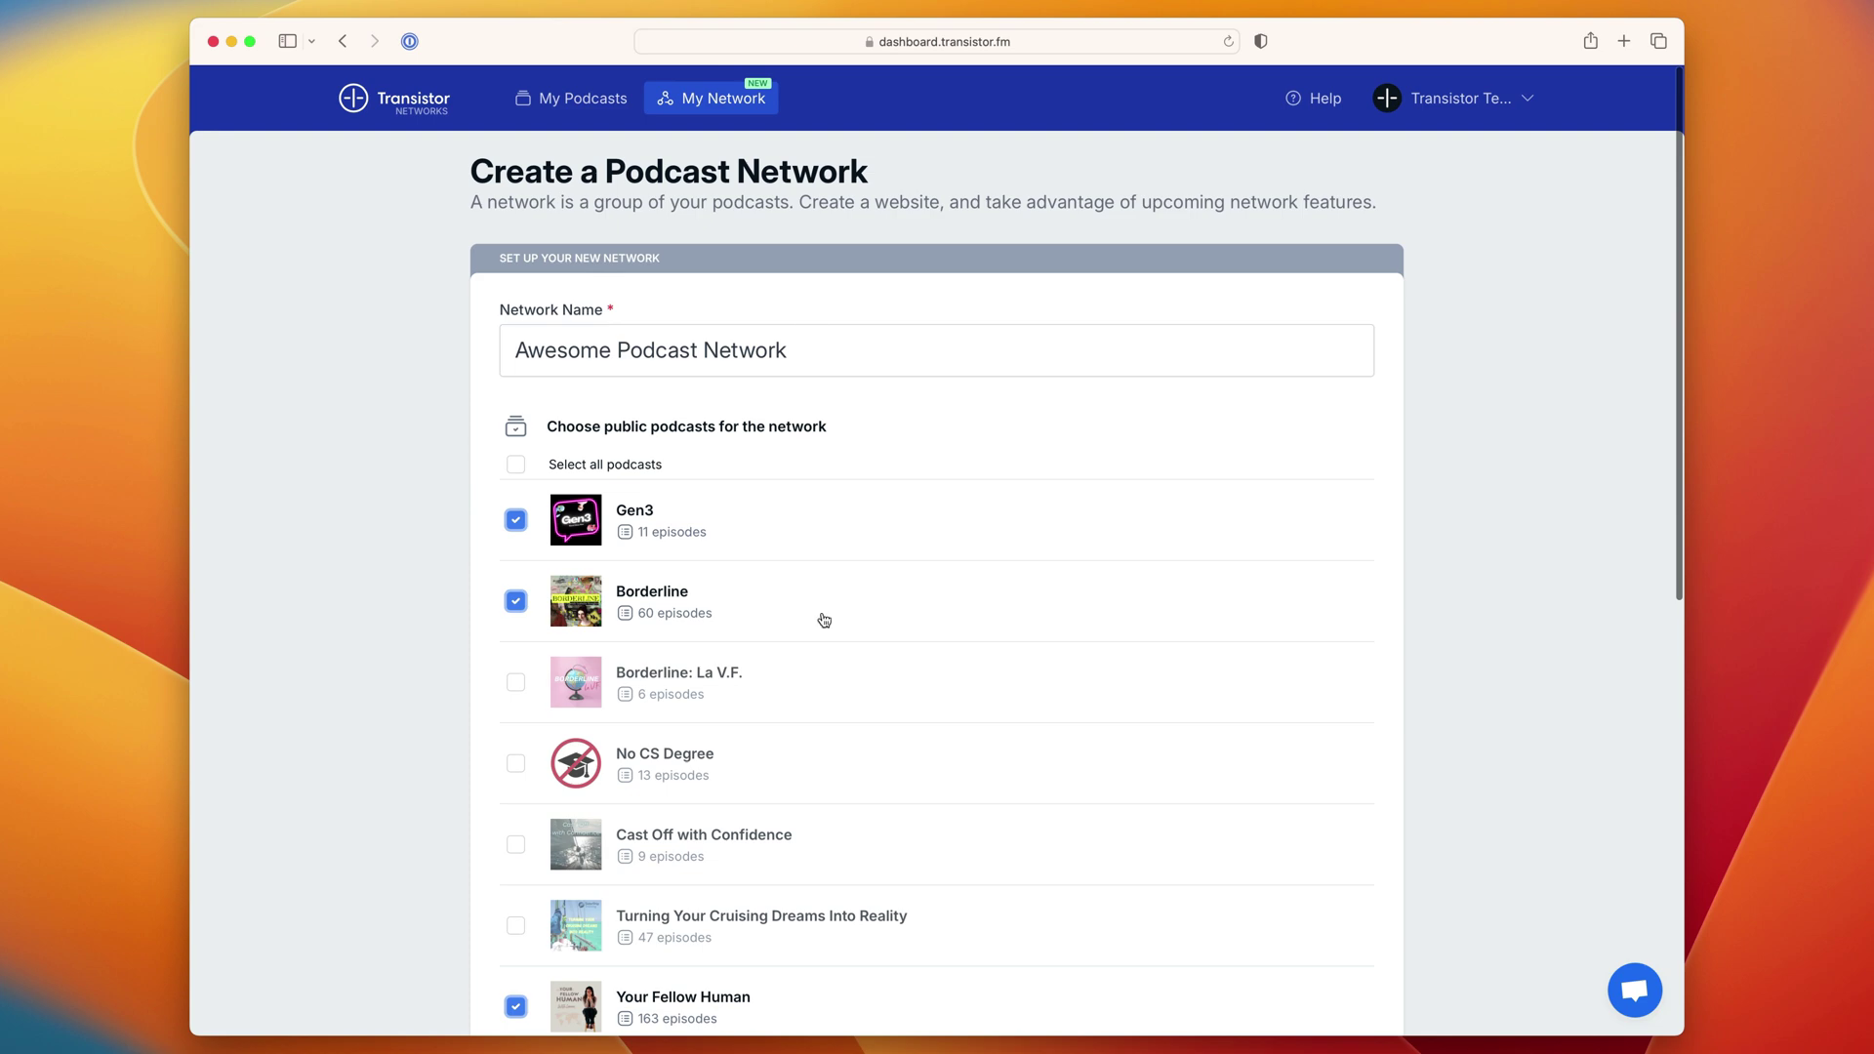
pyautogui.scroll(-7, 875, 741)
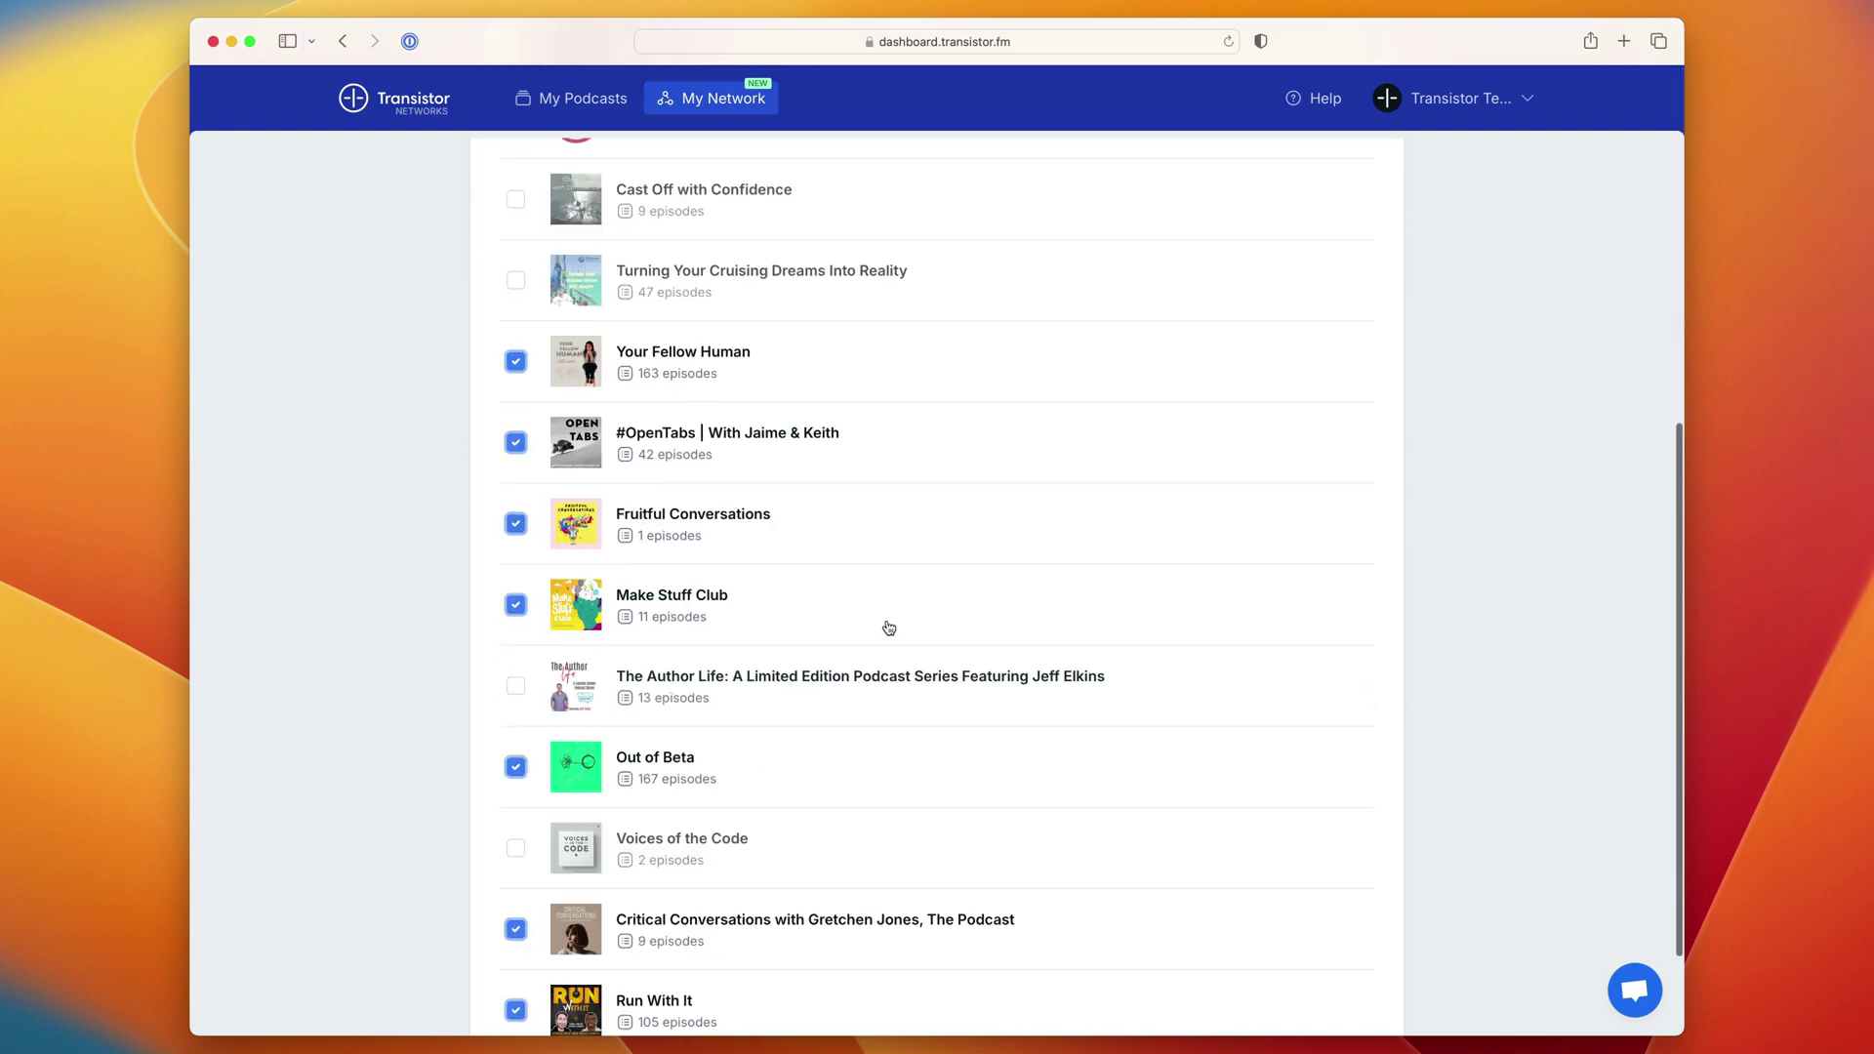
pyautogui.scroll(-2, 889, 629)
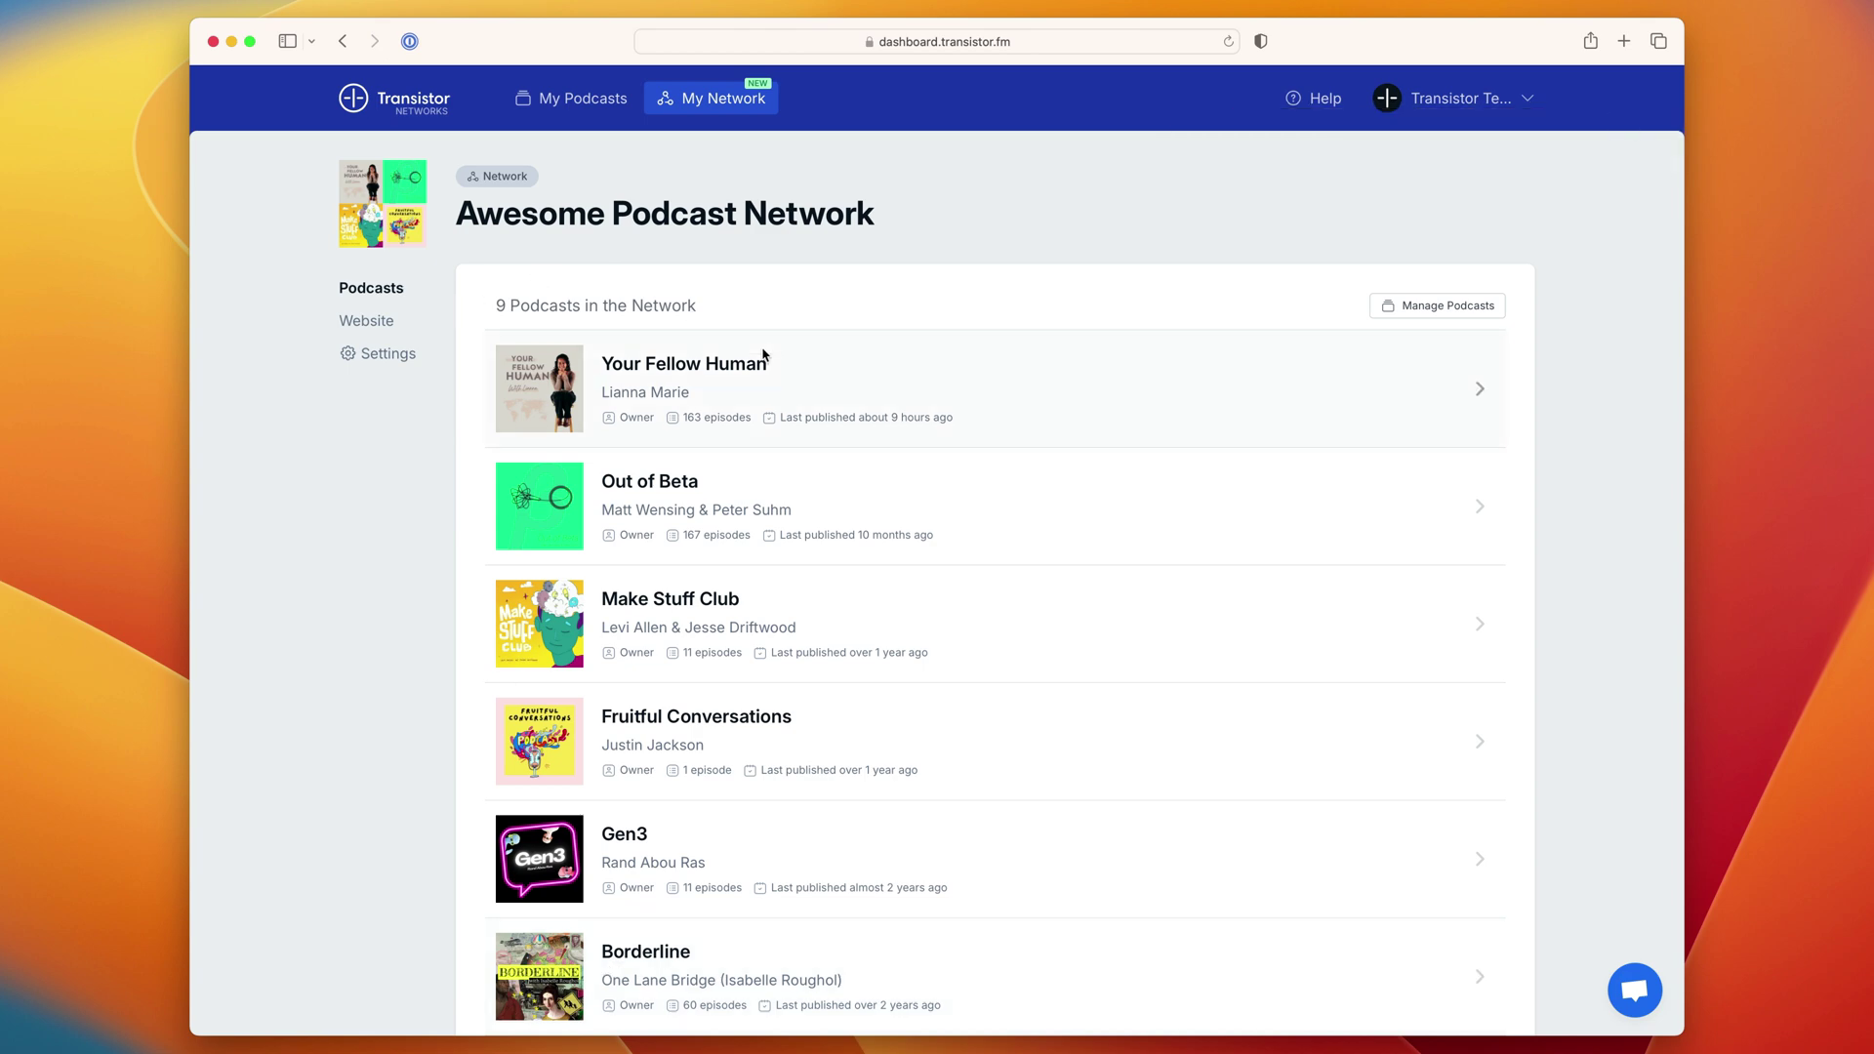
pyautogui.scroll(-2, 766, 356)
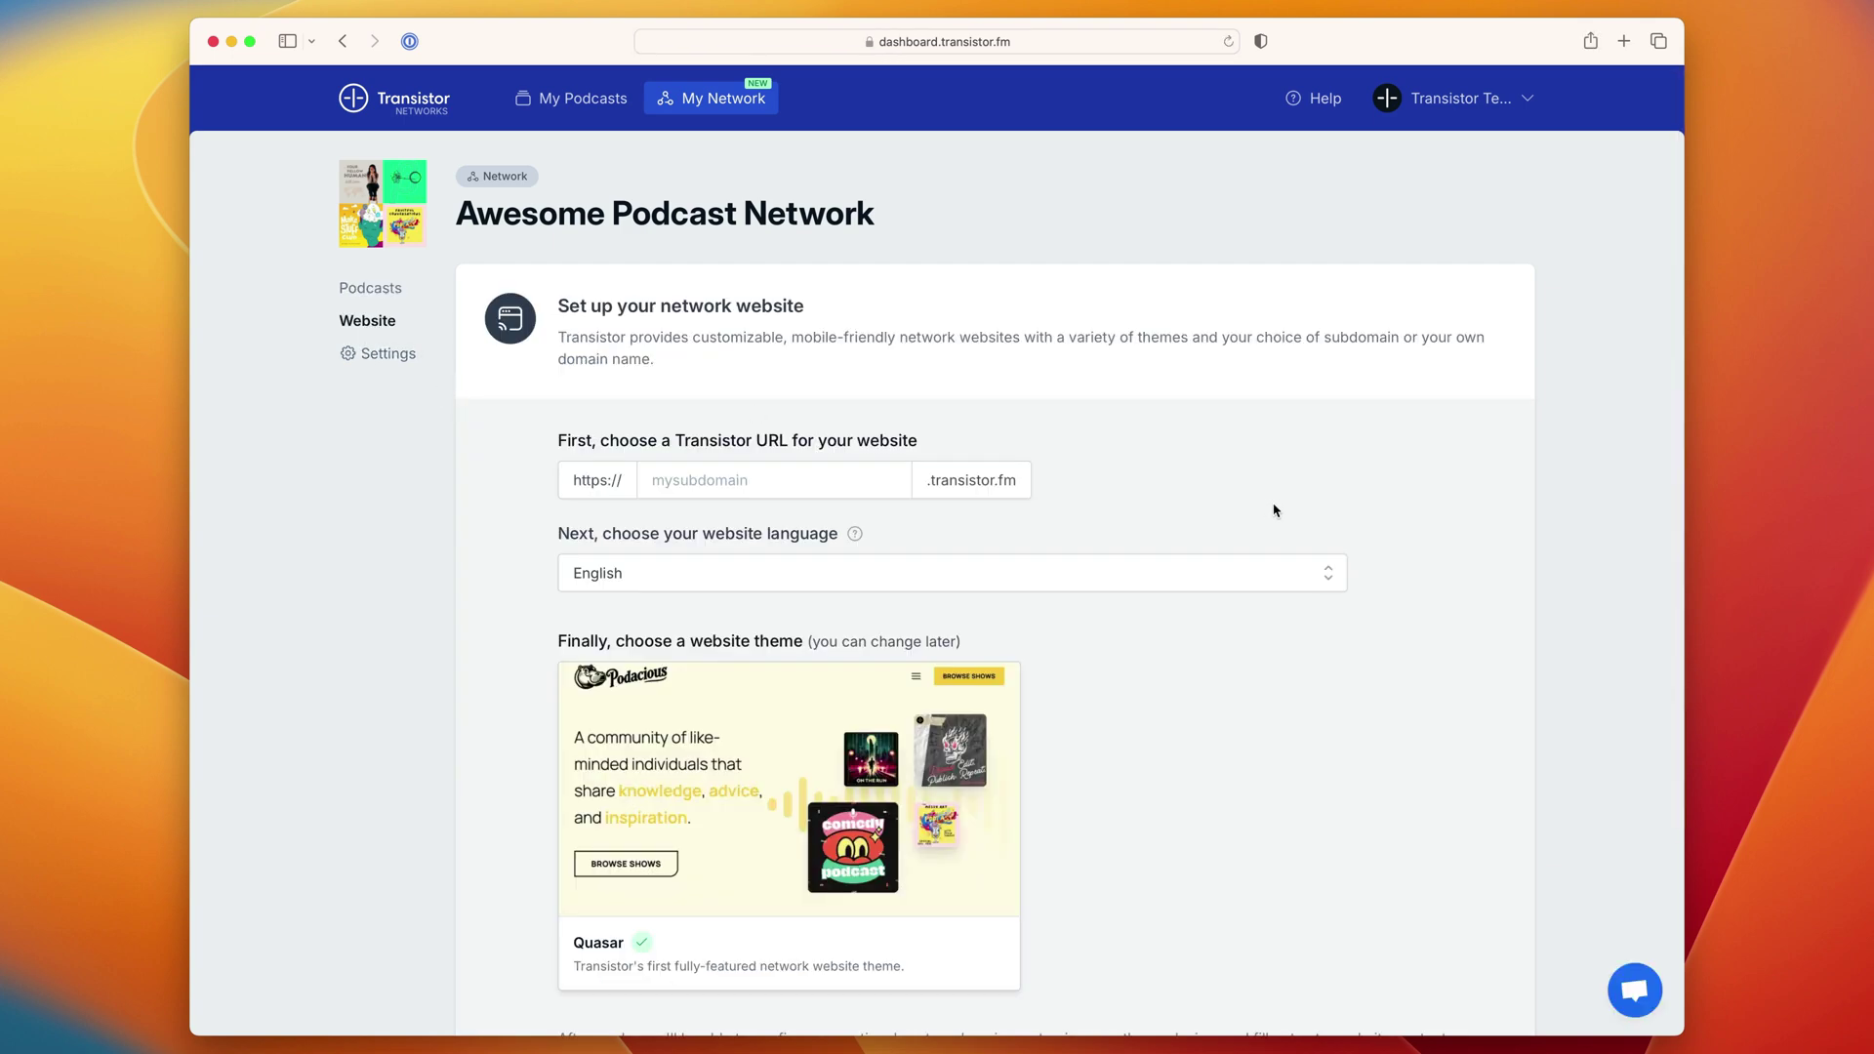
# Step: Enter the subdomain 'awesomenetwork' and save to create the network website
pyautogui.click(797, 484)
pyautogui.write('awesomen')
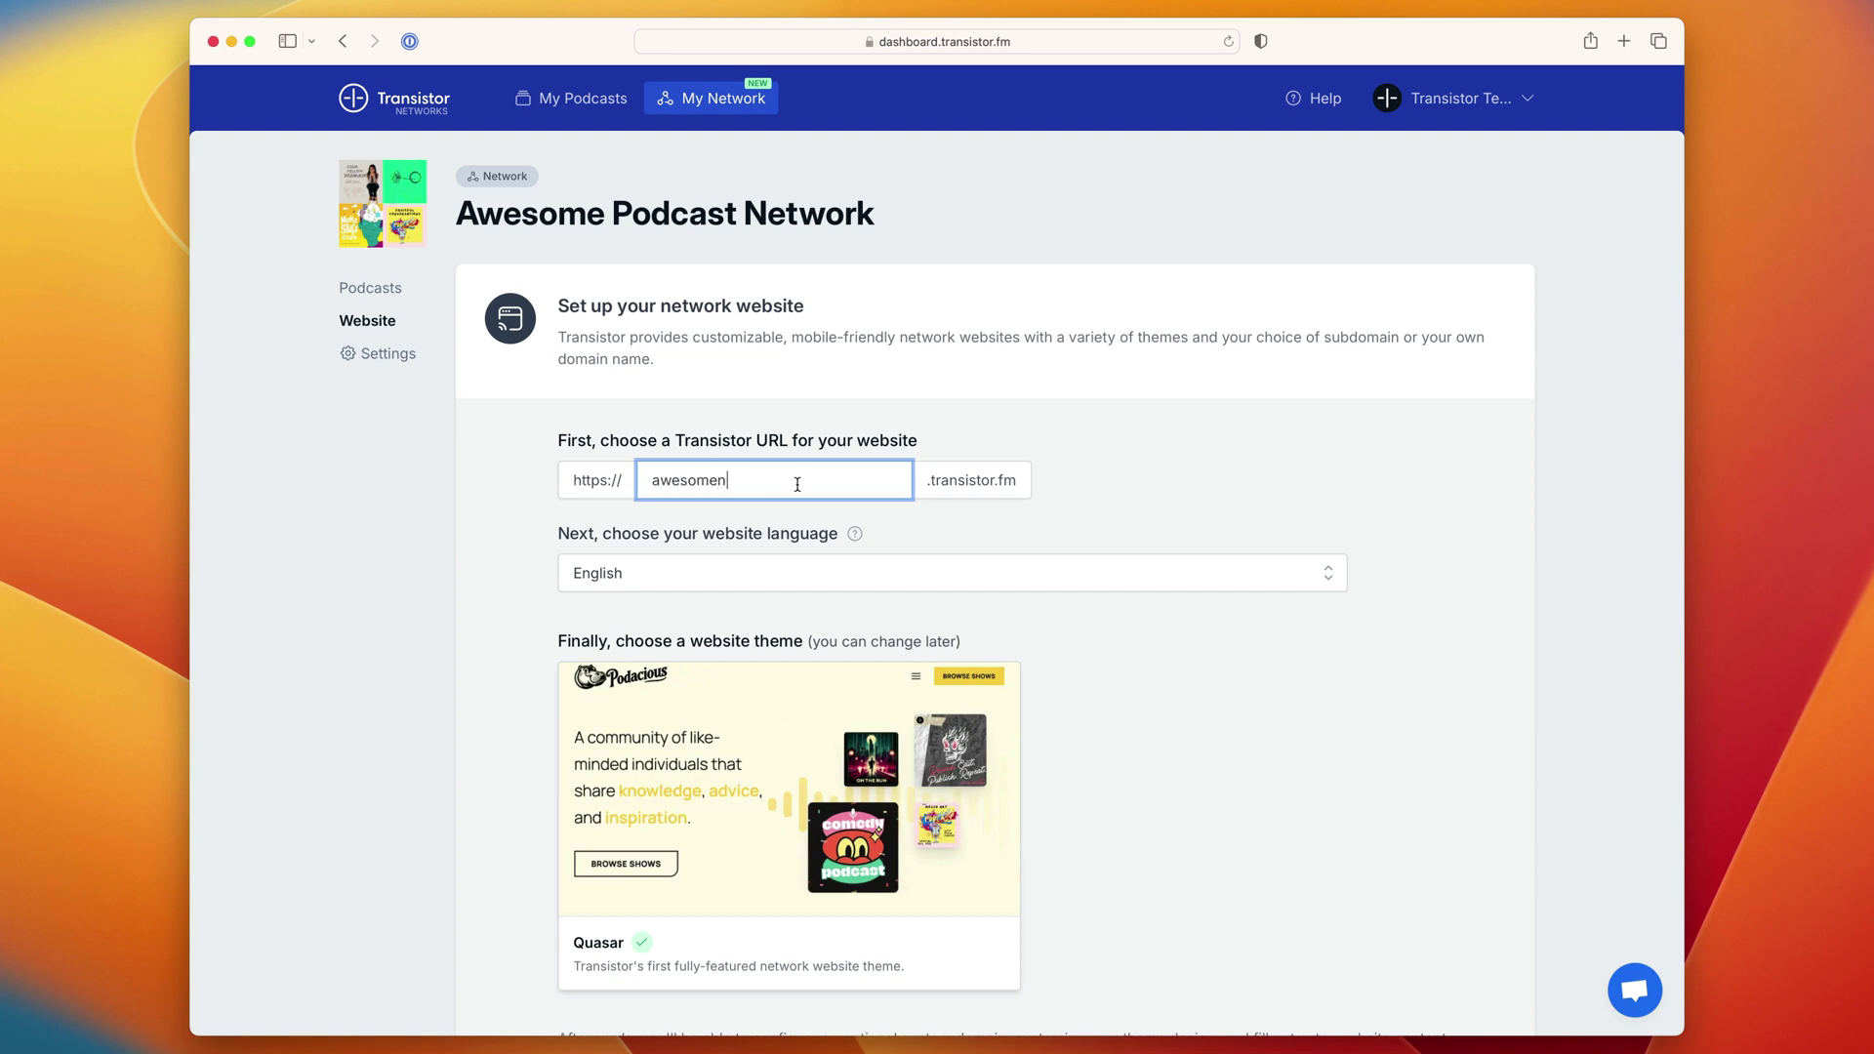
pyautogui.write('etwork')
pyautogui.scroll(-3, 796, 483)
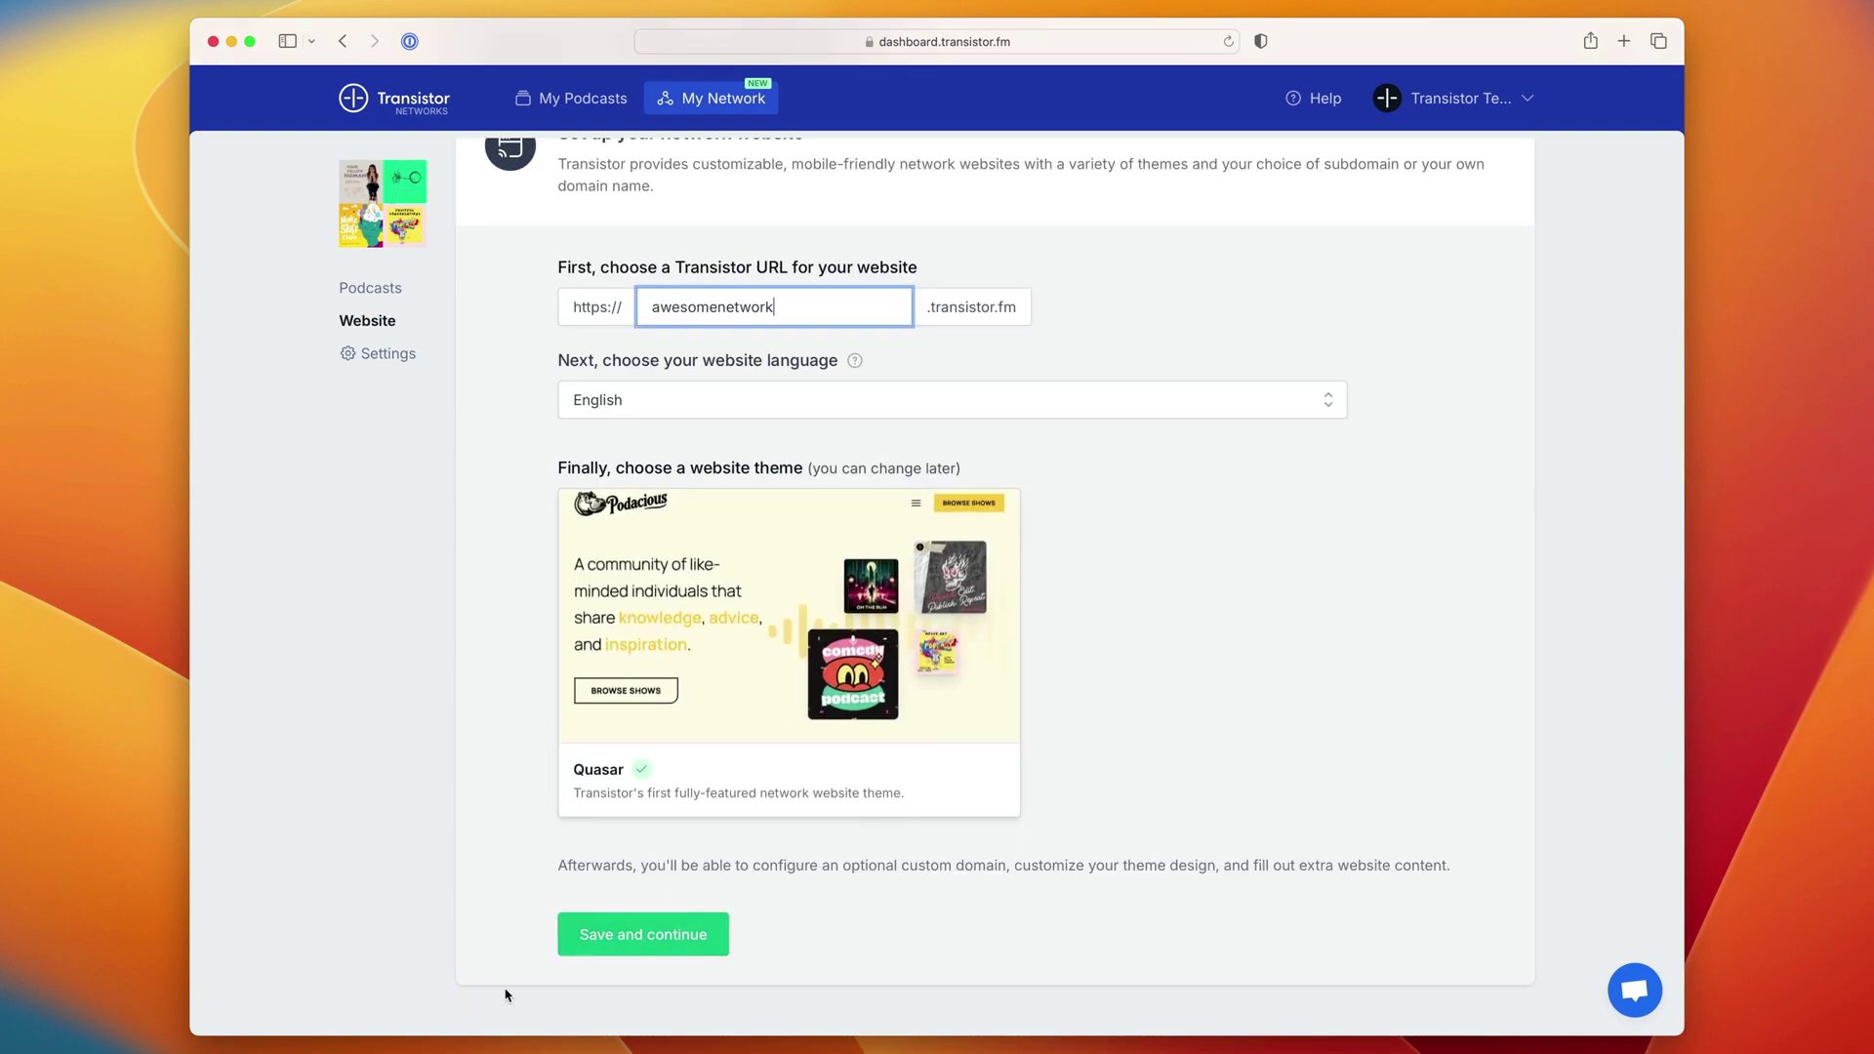
pyautogui.click(654, 948)
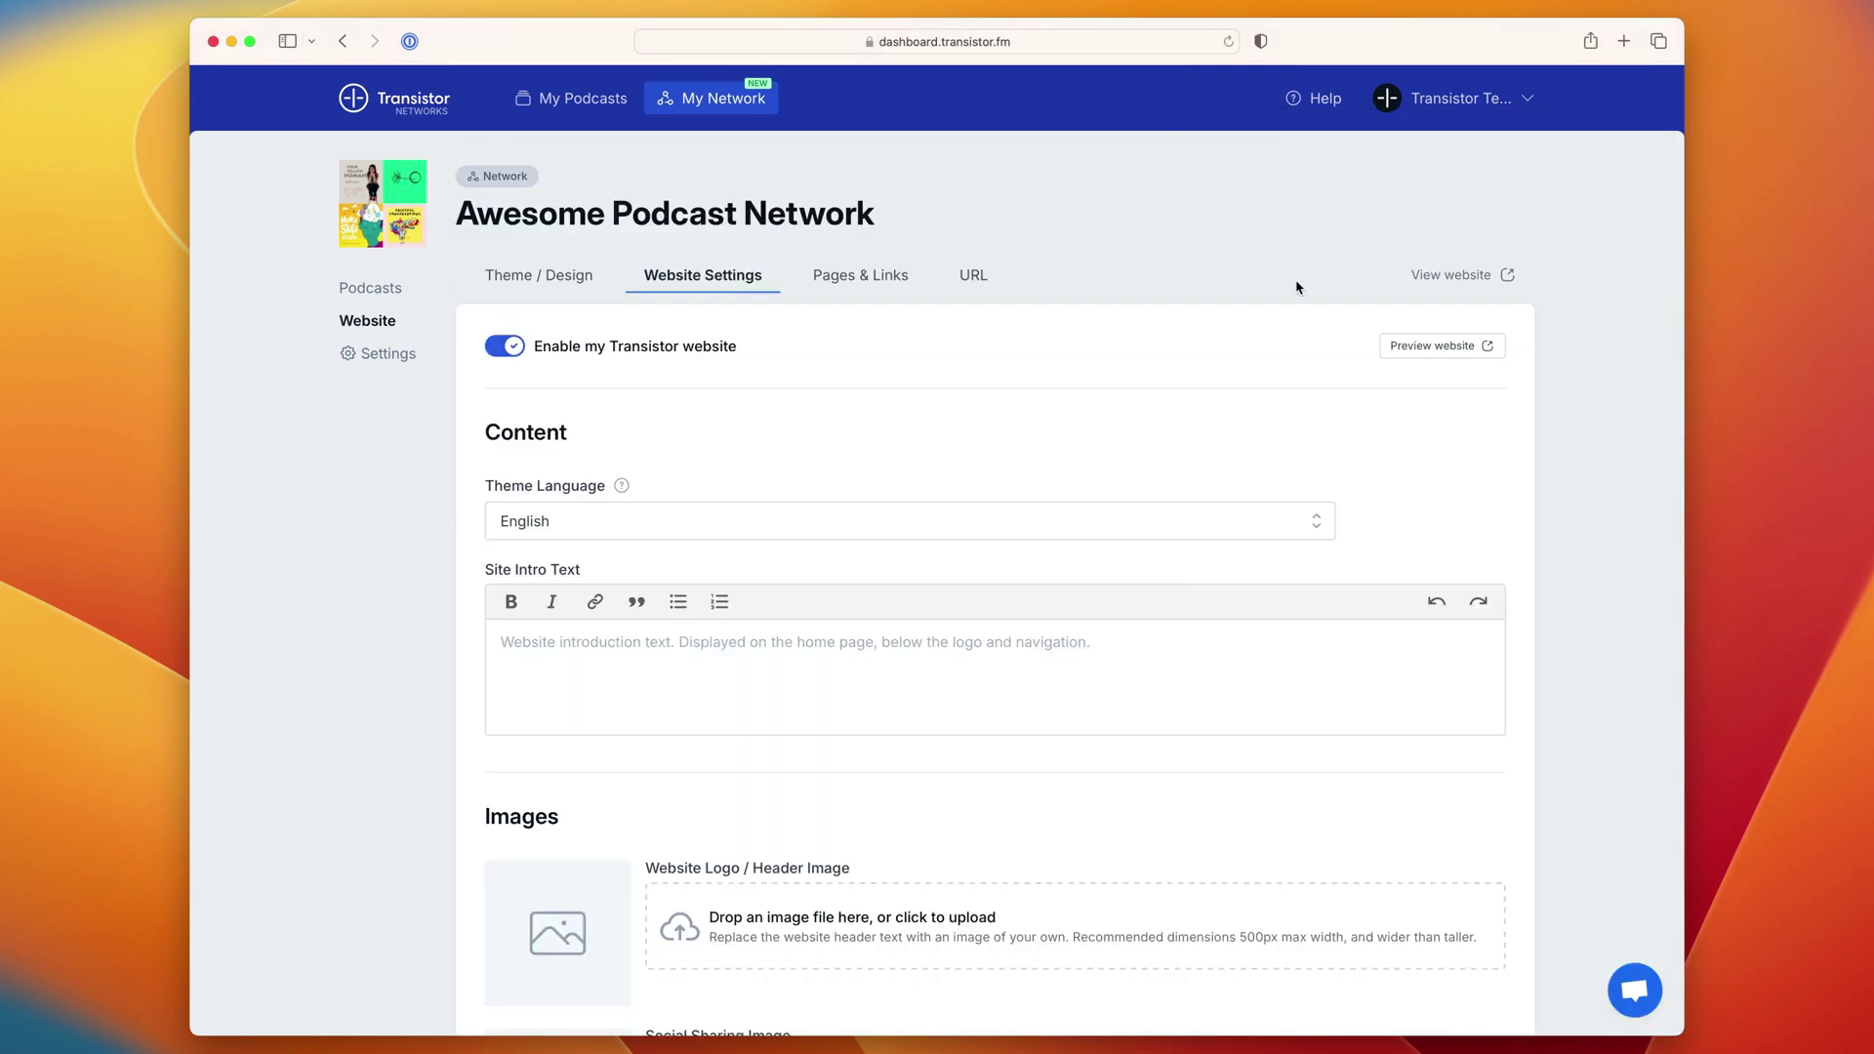
pyautogui.scroll(-1, 1458, 353)
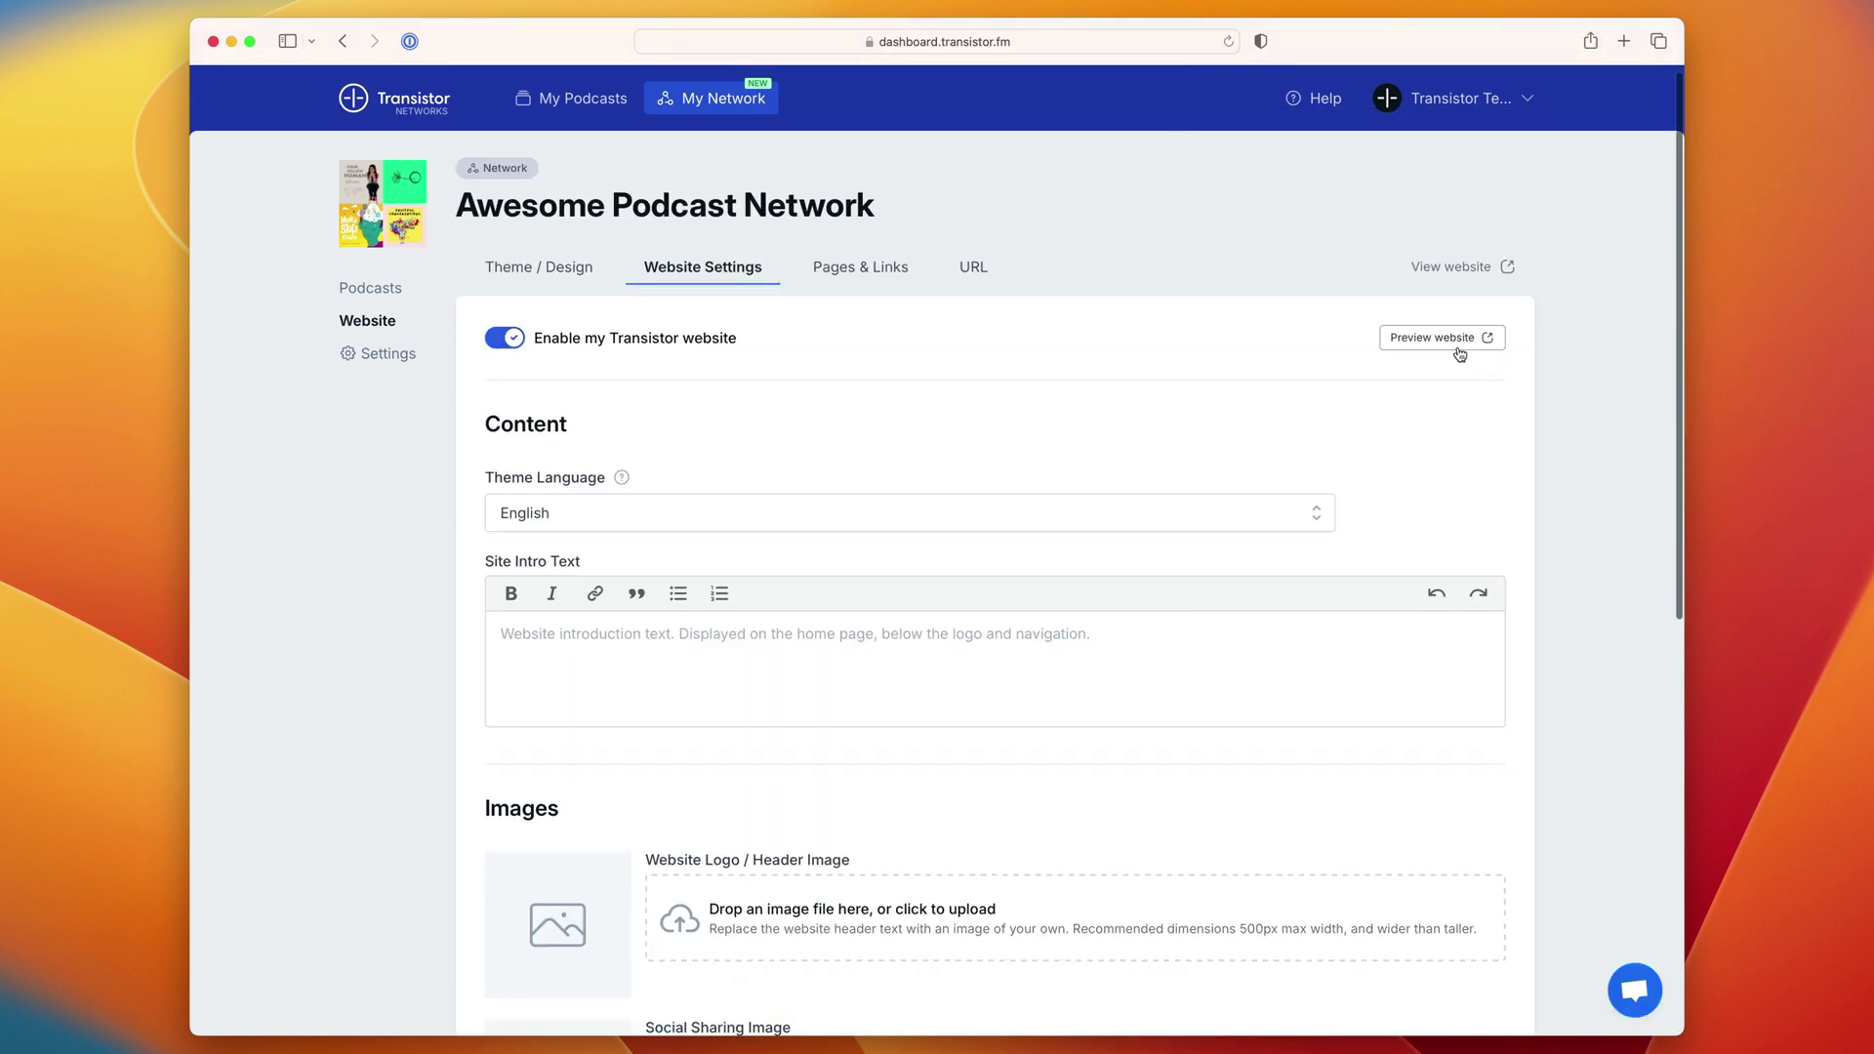
# Step: Preview the network site and browse the Borderline and Your Fellow Human show websites
pyautogui.click(1458, 350)
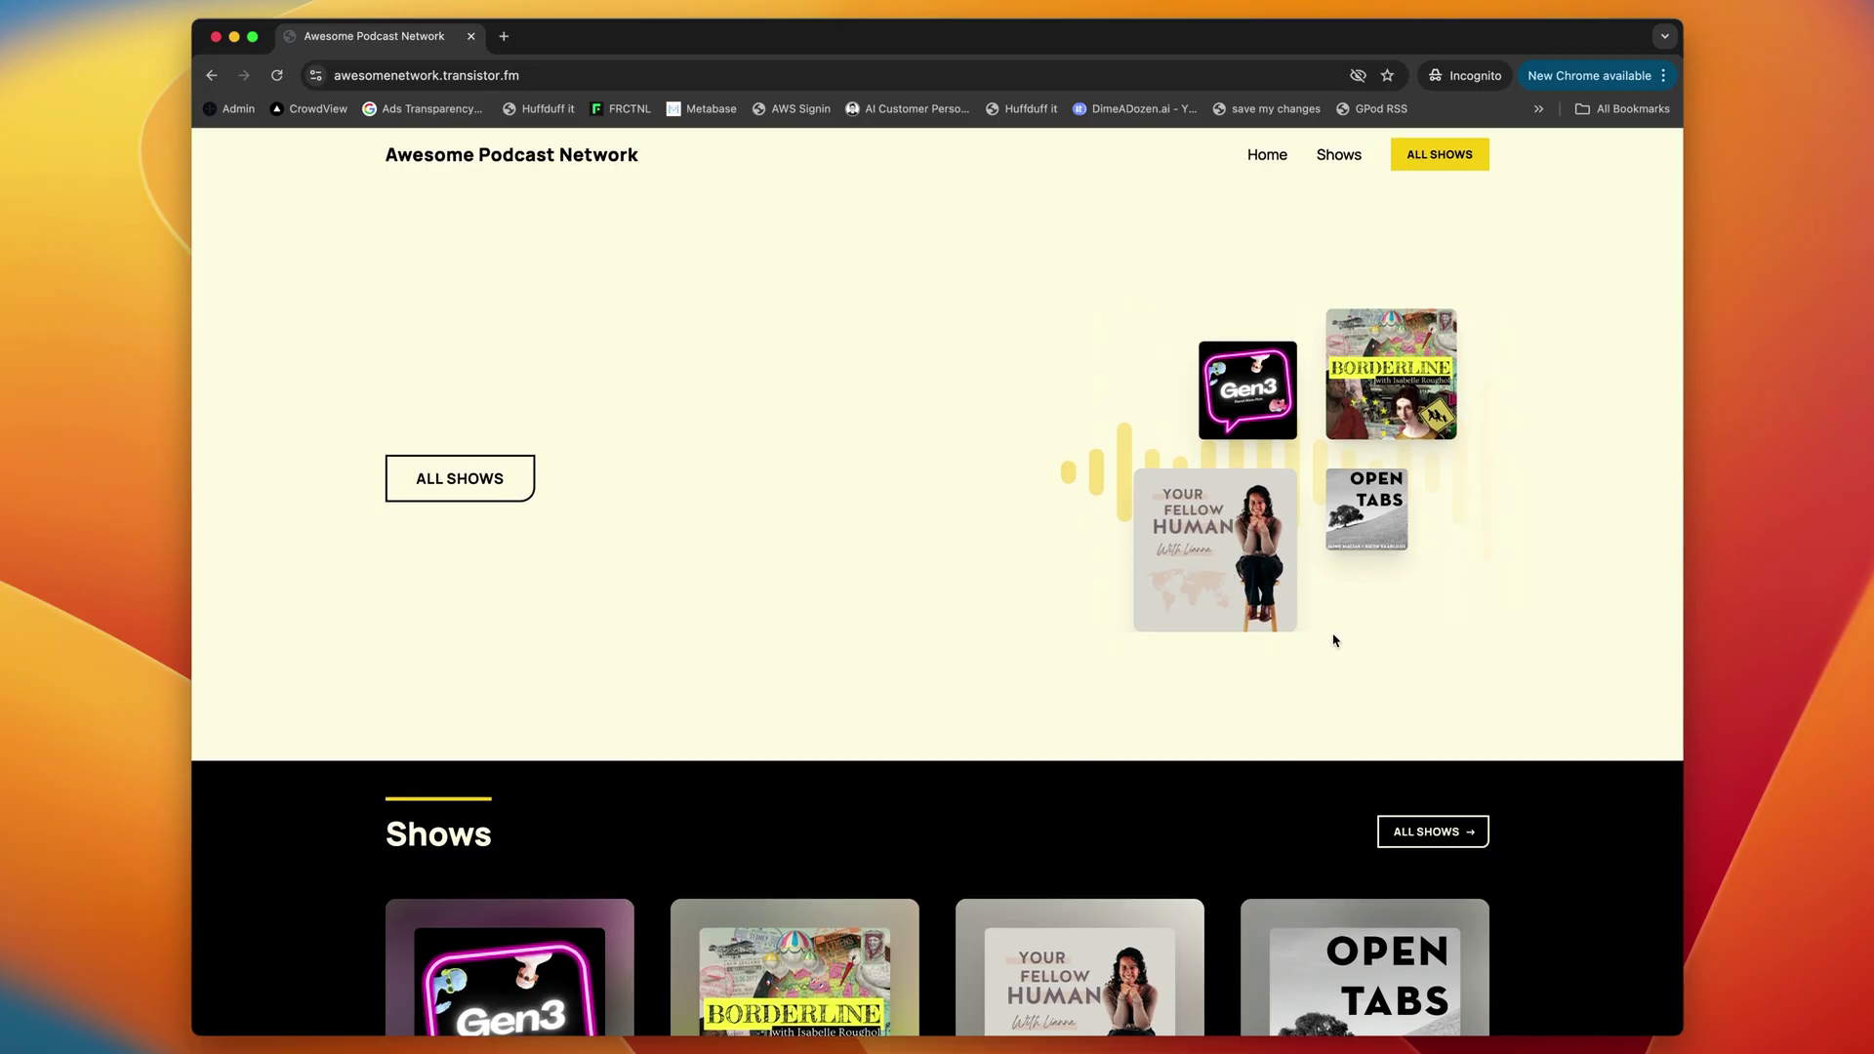
pyautogui.scroll(-2, 1280, 653)
pyautogui.scroll(-3, 1281, 653)
pyautogui.scroll(-1, 1278, 656)
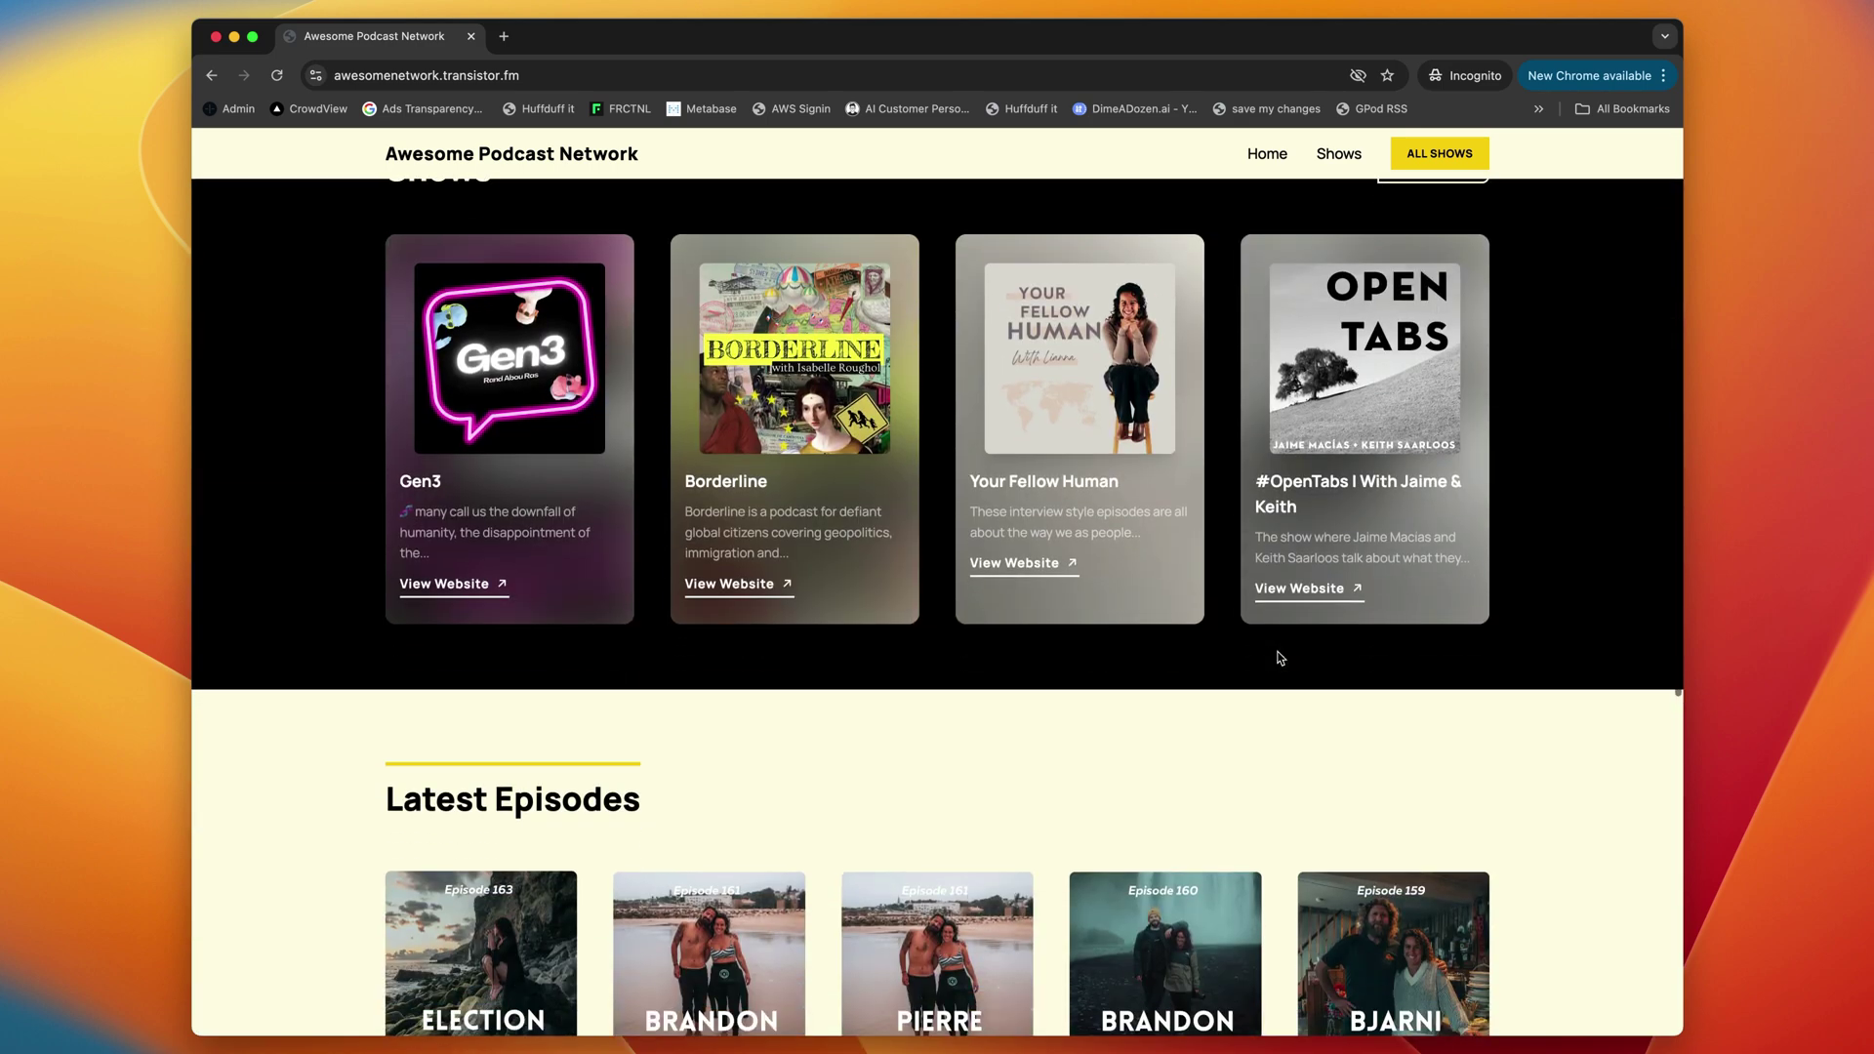
pyautogui.scroll(1, 1279, 657)
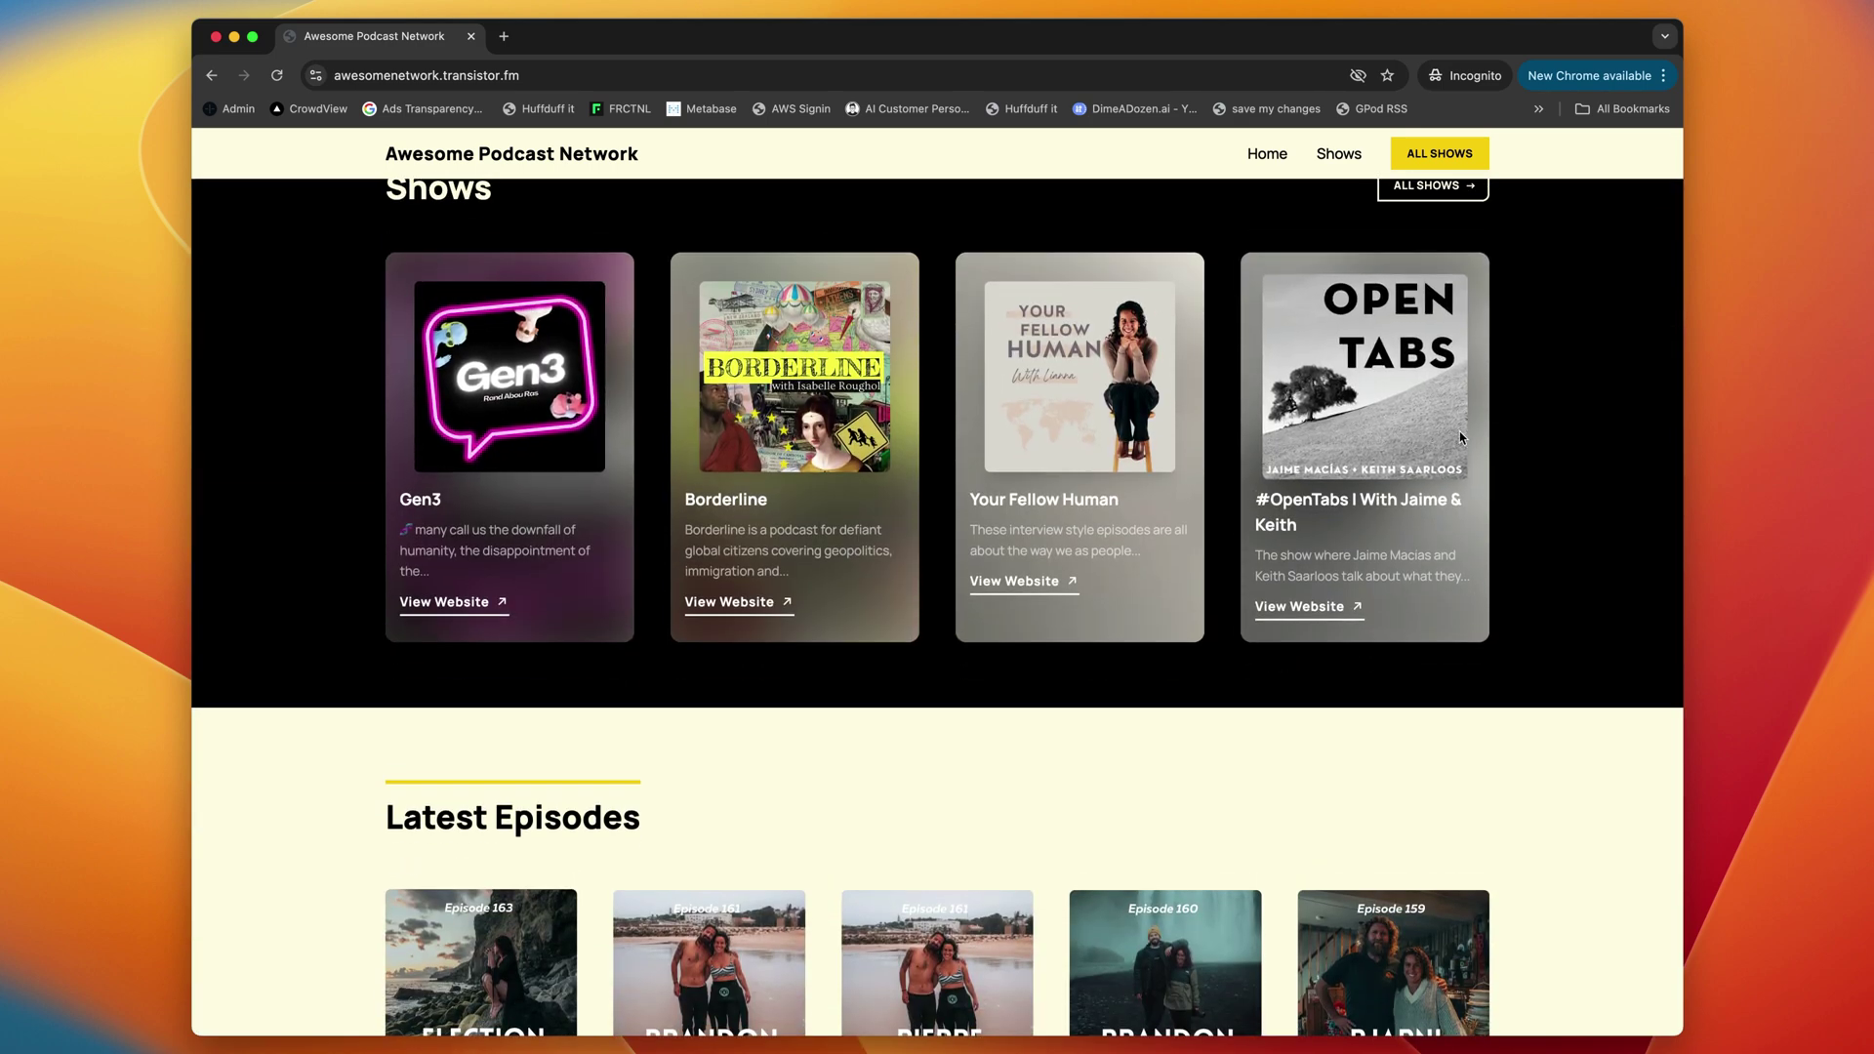
pyautogui.click(739, 604)
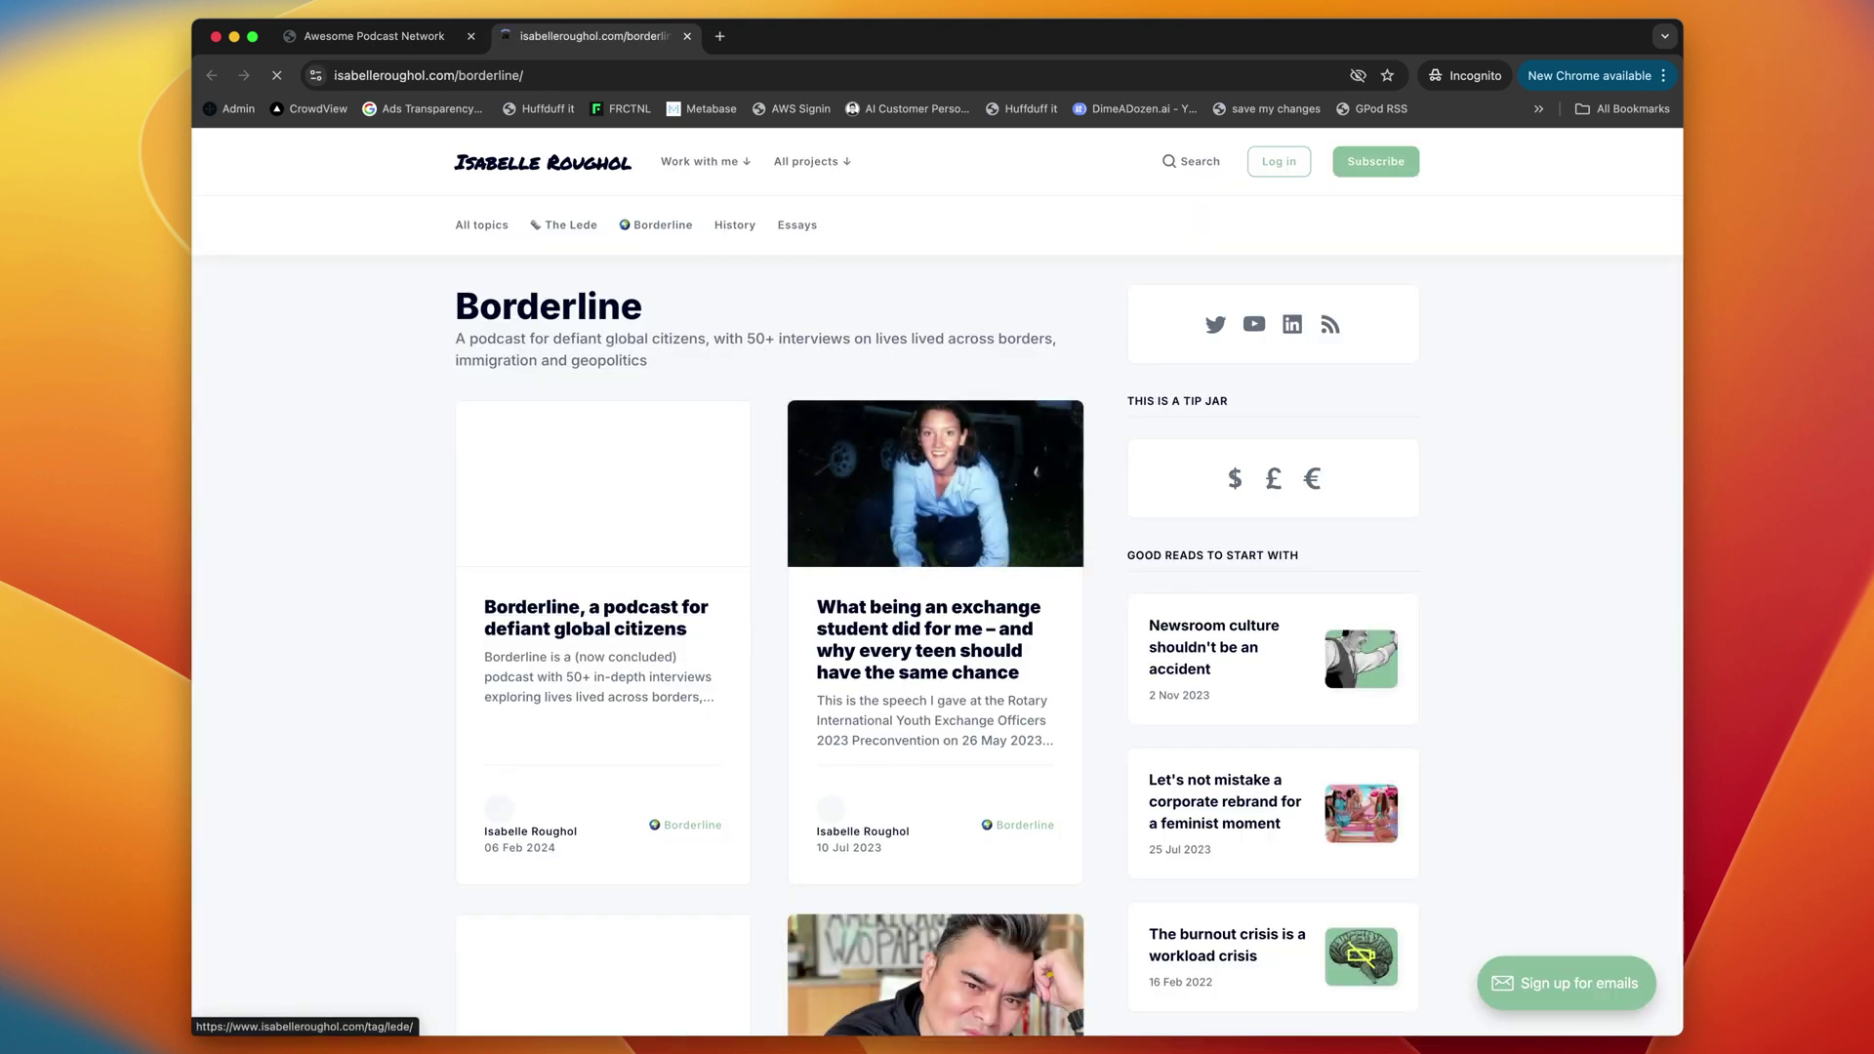
pyautogui.click(390, 41)
pyautogui.click(1020, 586)
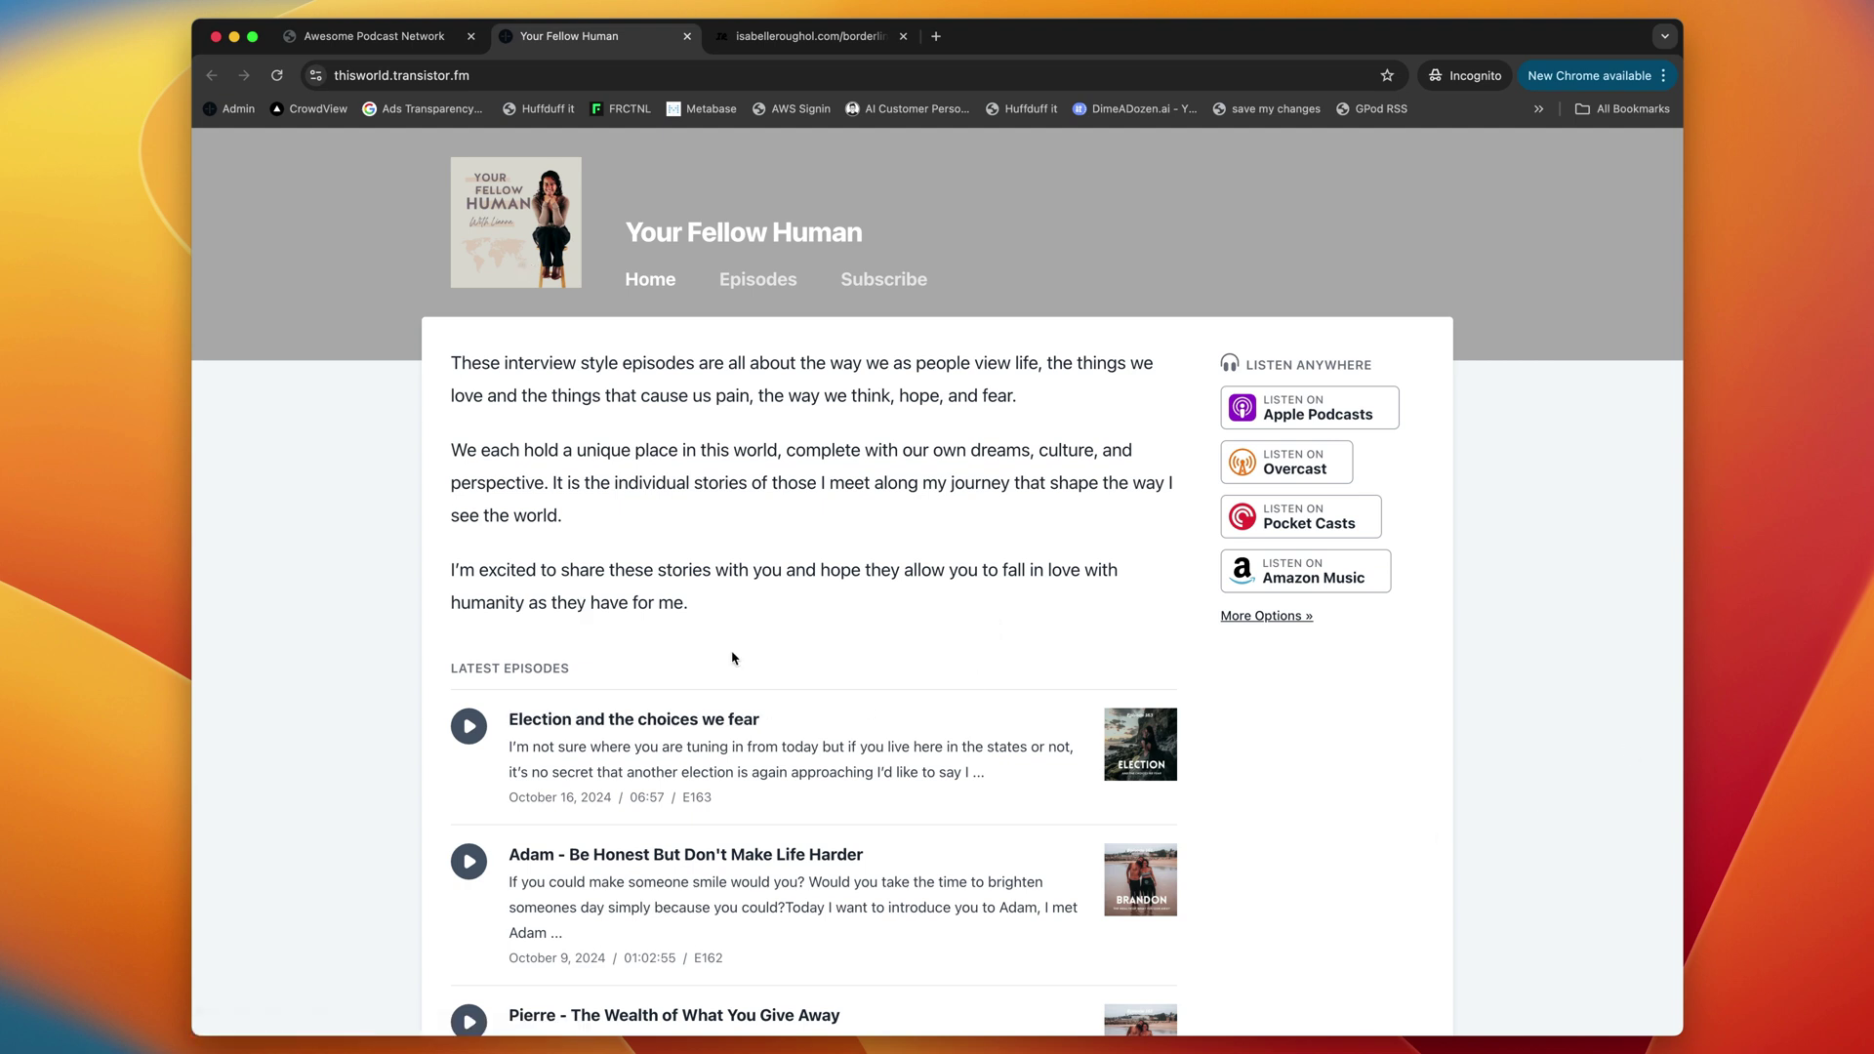
pyautogui.click(374, 36)
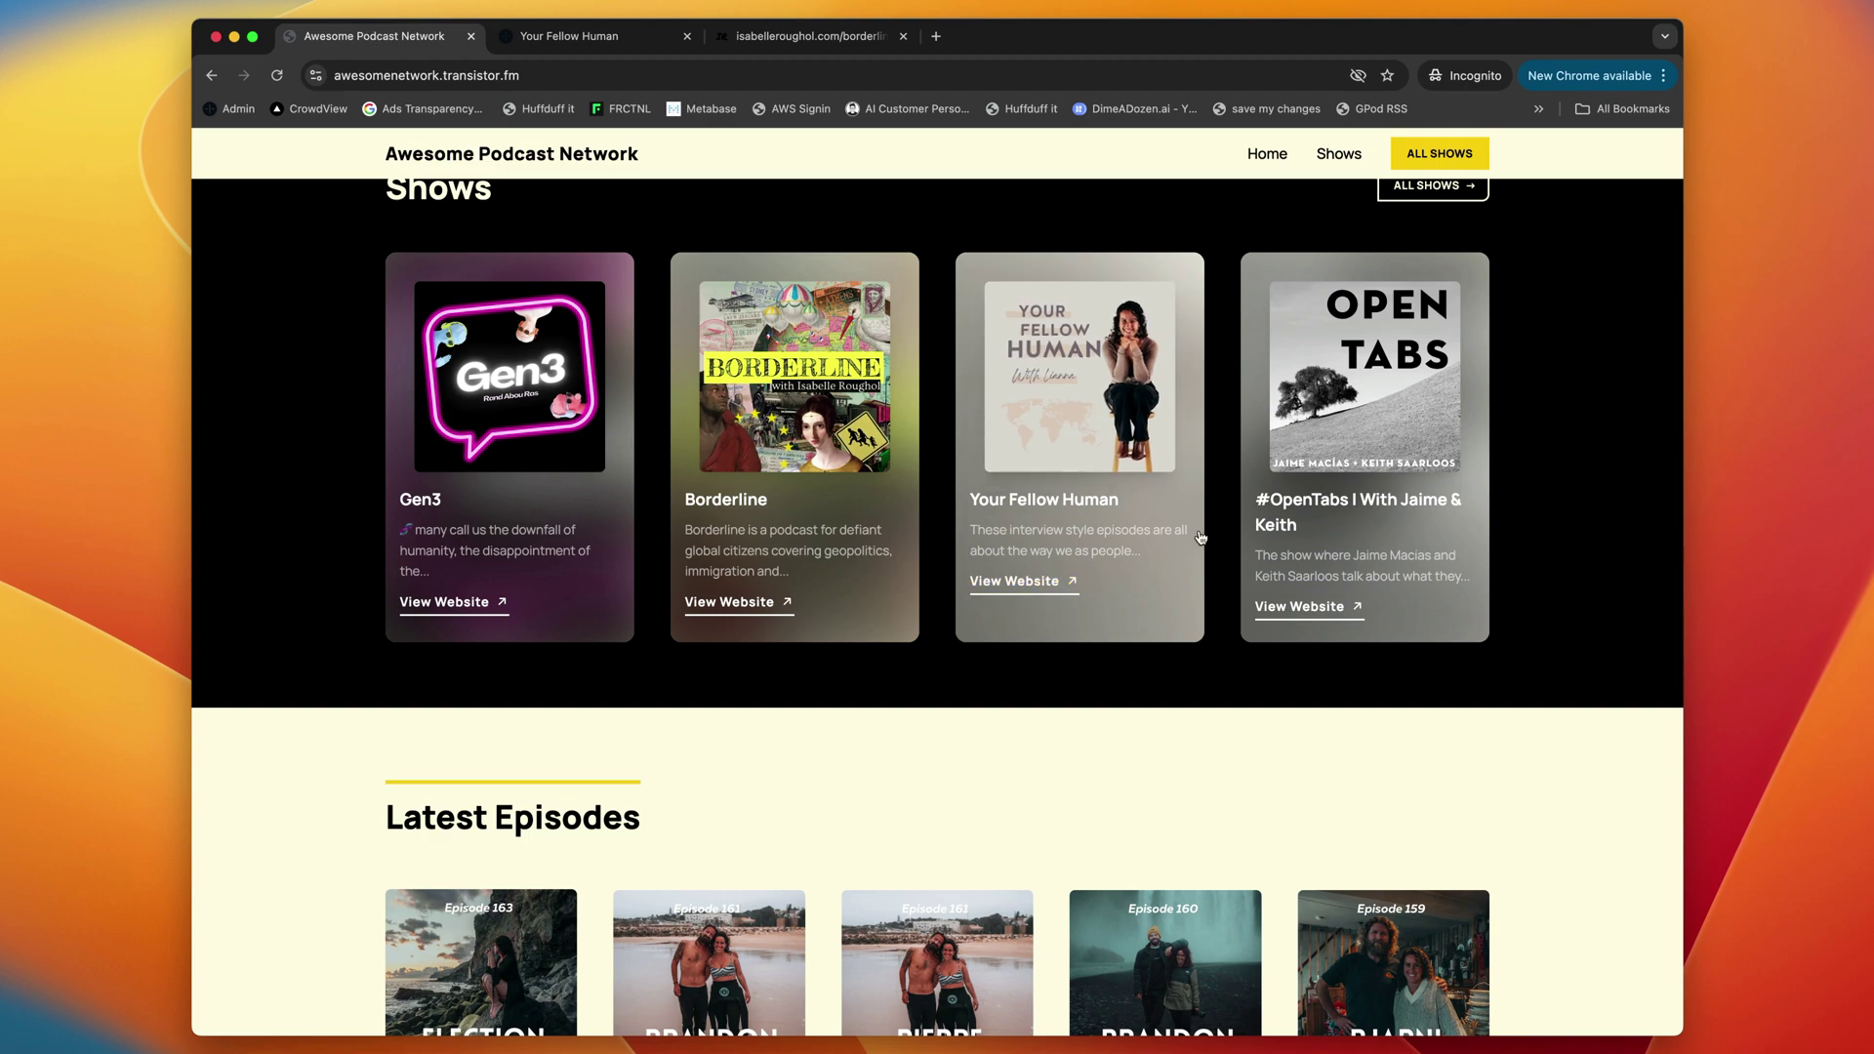
pyautogui.scroll(-2, 1383, 796)
pyautogui.scroll(-4, 1383, 797)
pyautogui.scroll(-2, 301, 494)
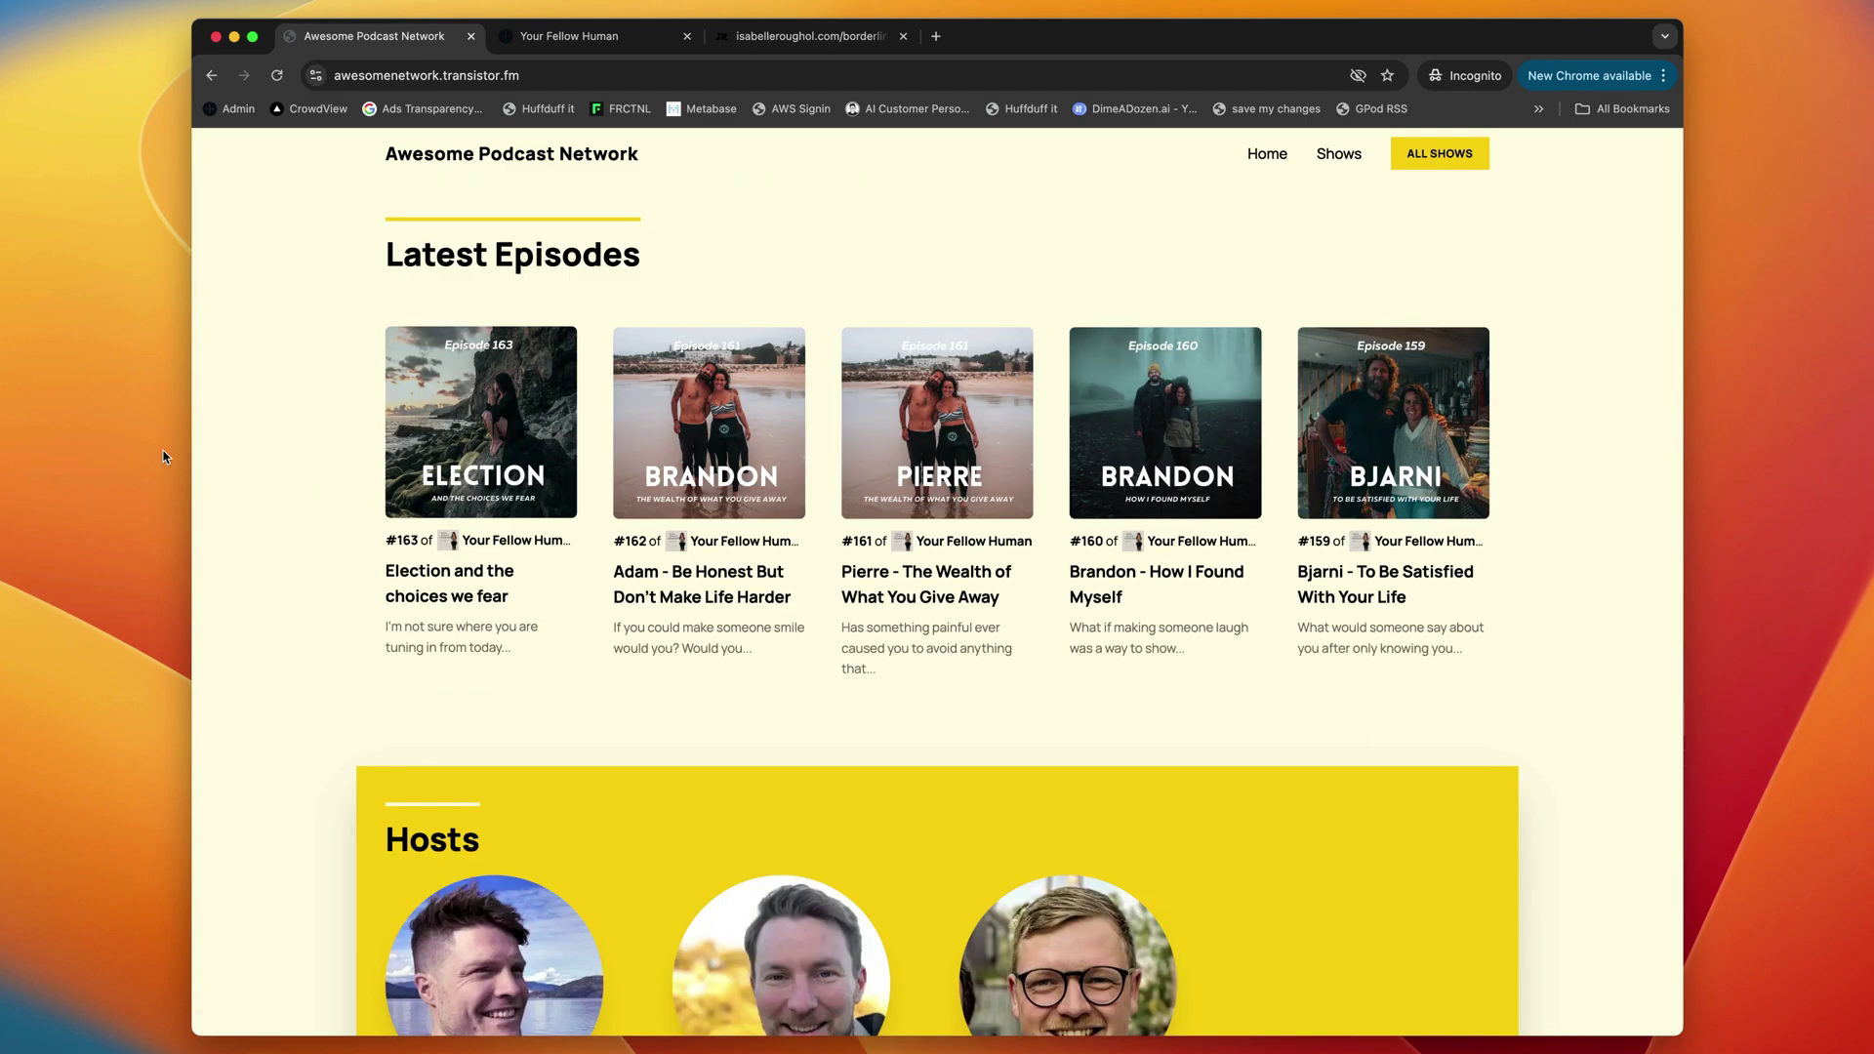
pyautogui.scroll(-3, 1285, 595)
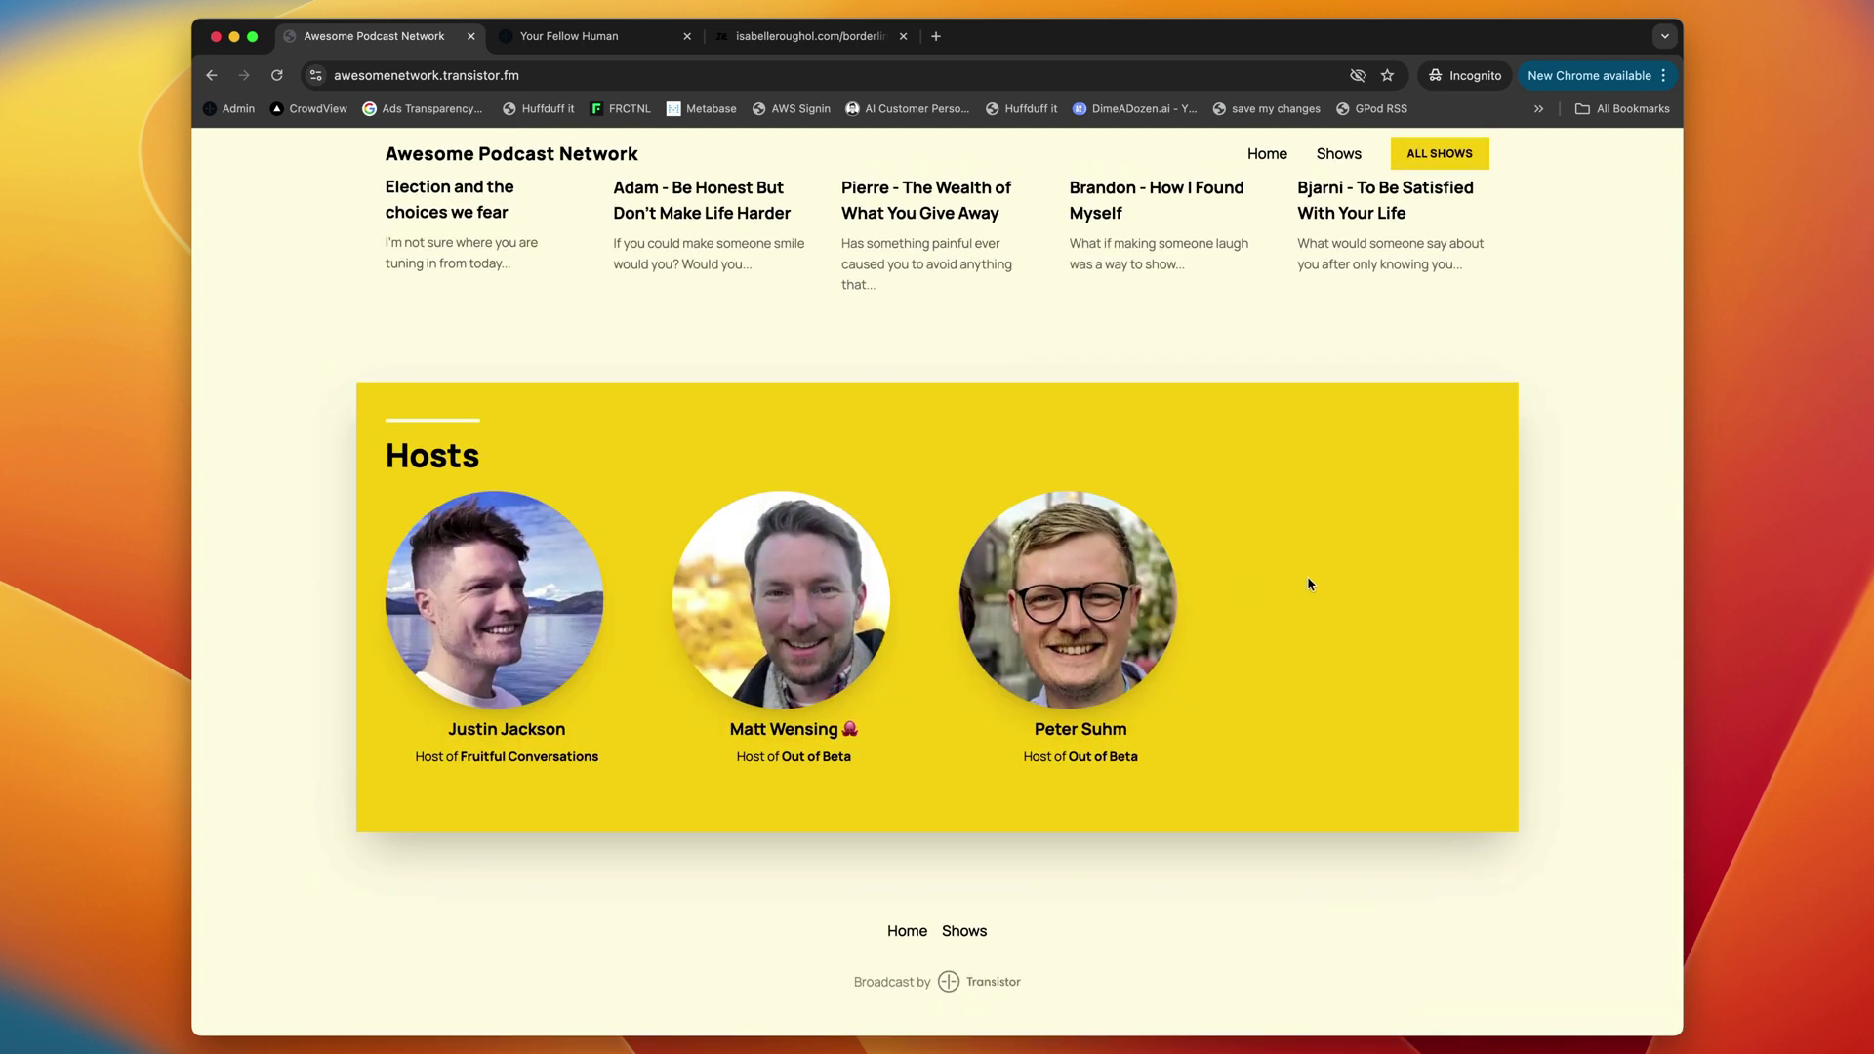
pyautogui.scroll(1, 1309, 585)
pyautogui.scroll(10, 1310, 585)
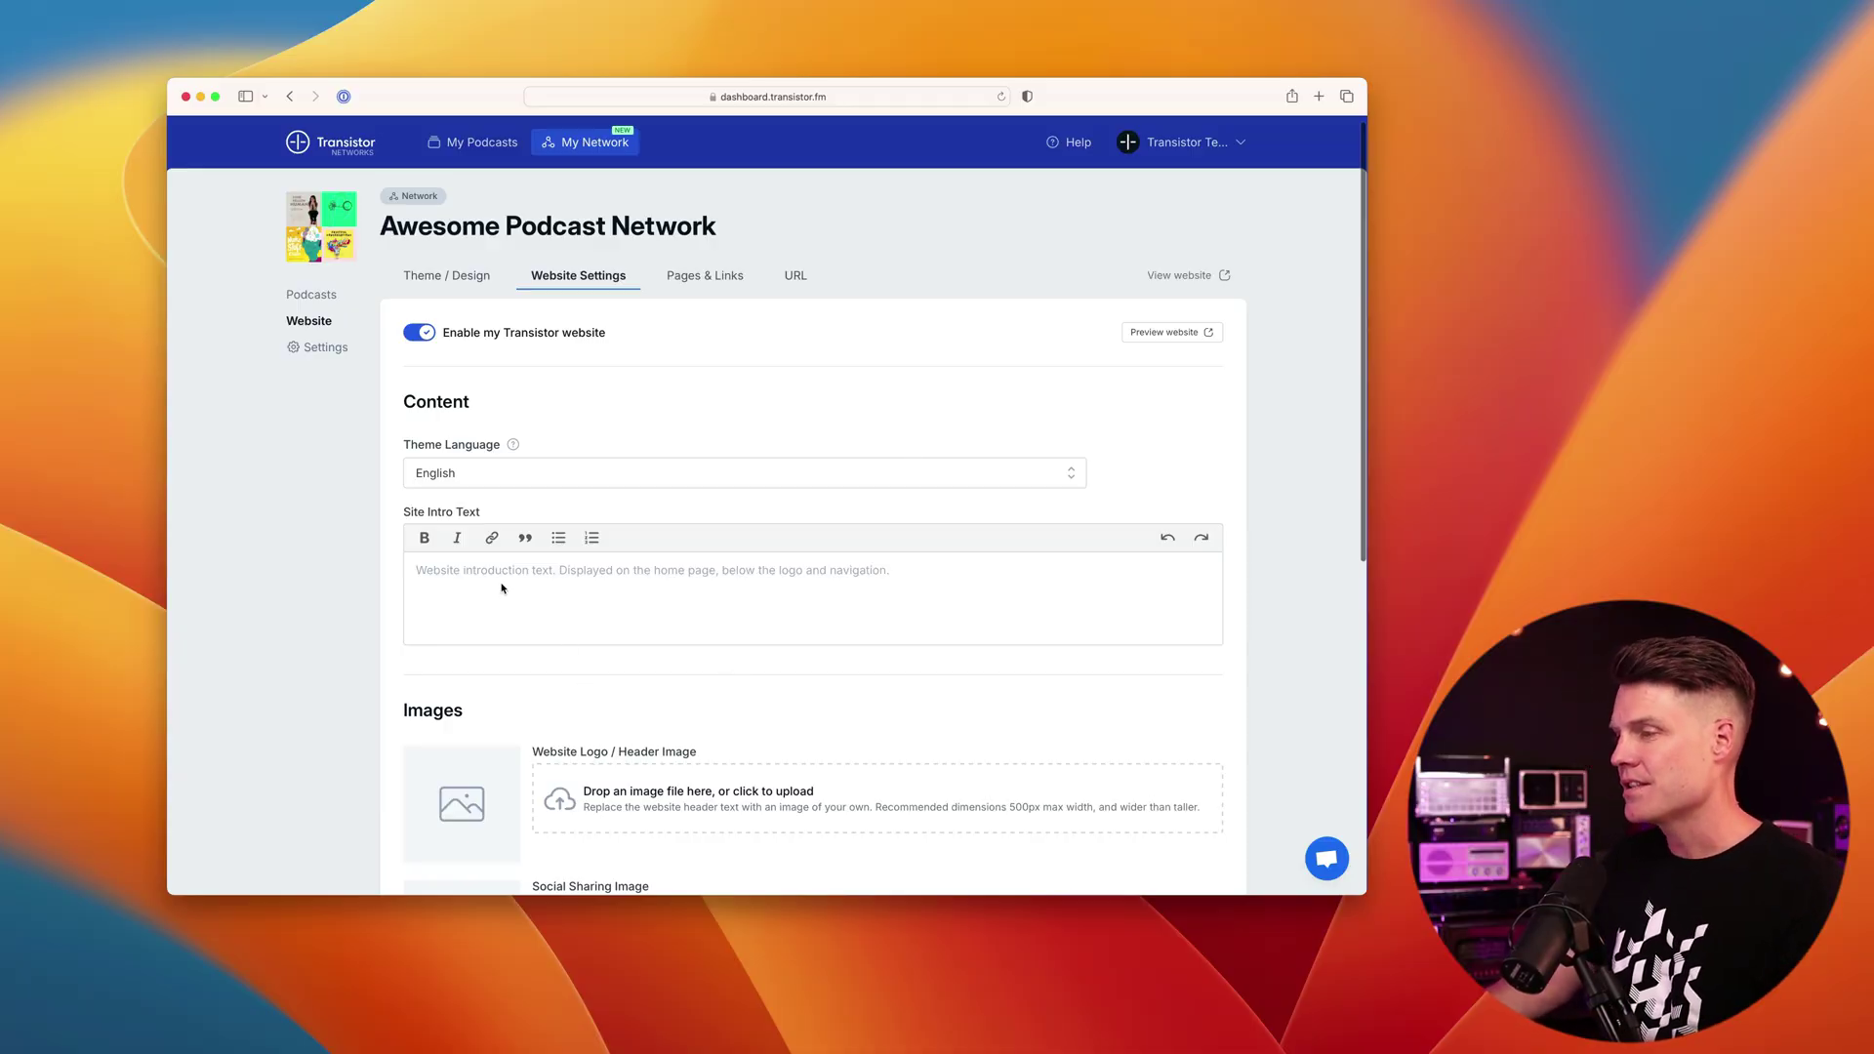
# Step: Save the intro text 'A collection of eclectic podcasts' and check it on the live site
pyautogui.click(437, 574)
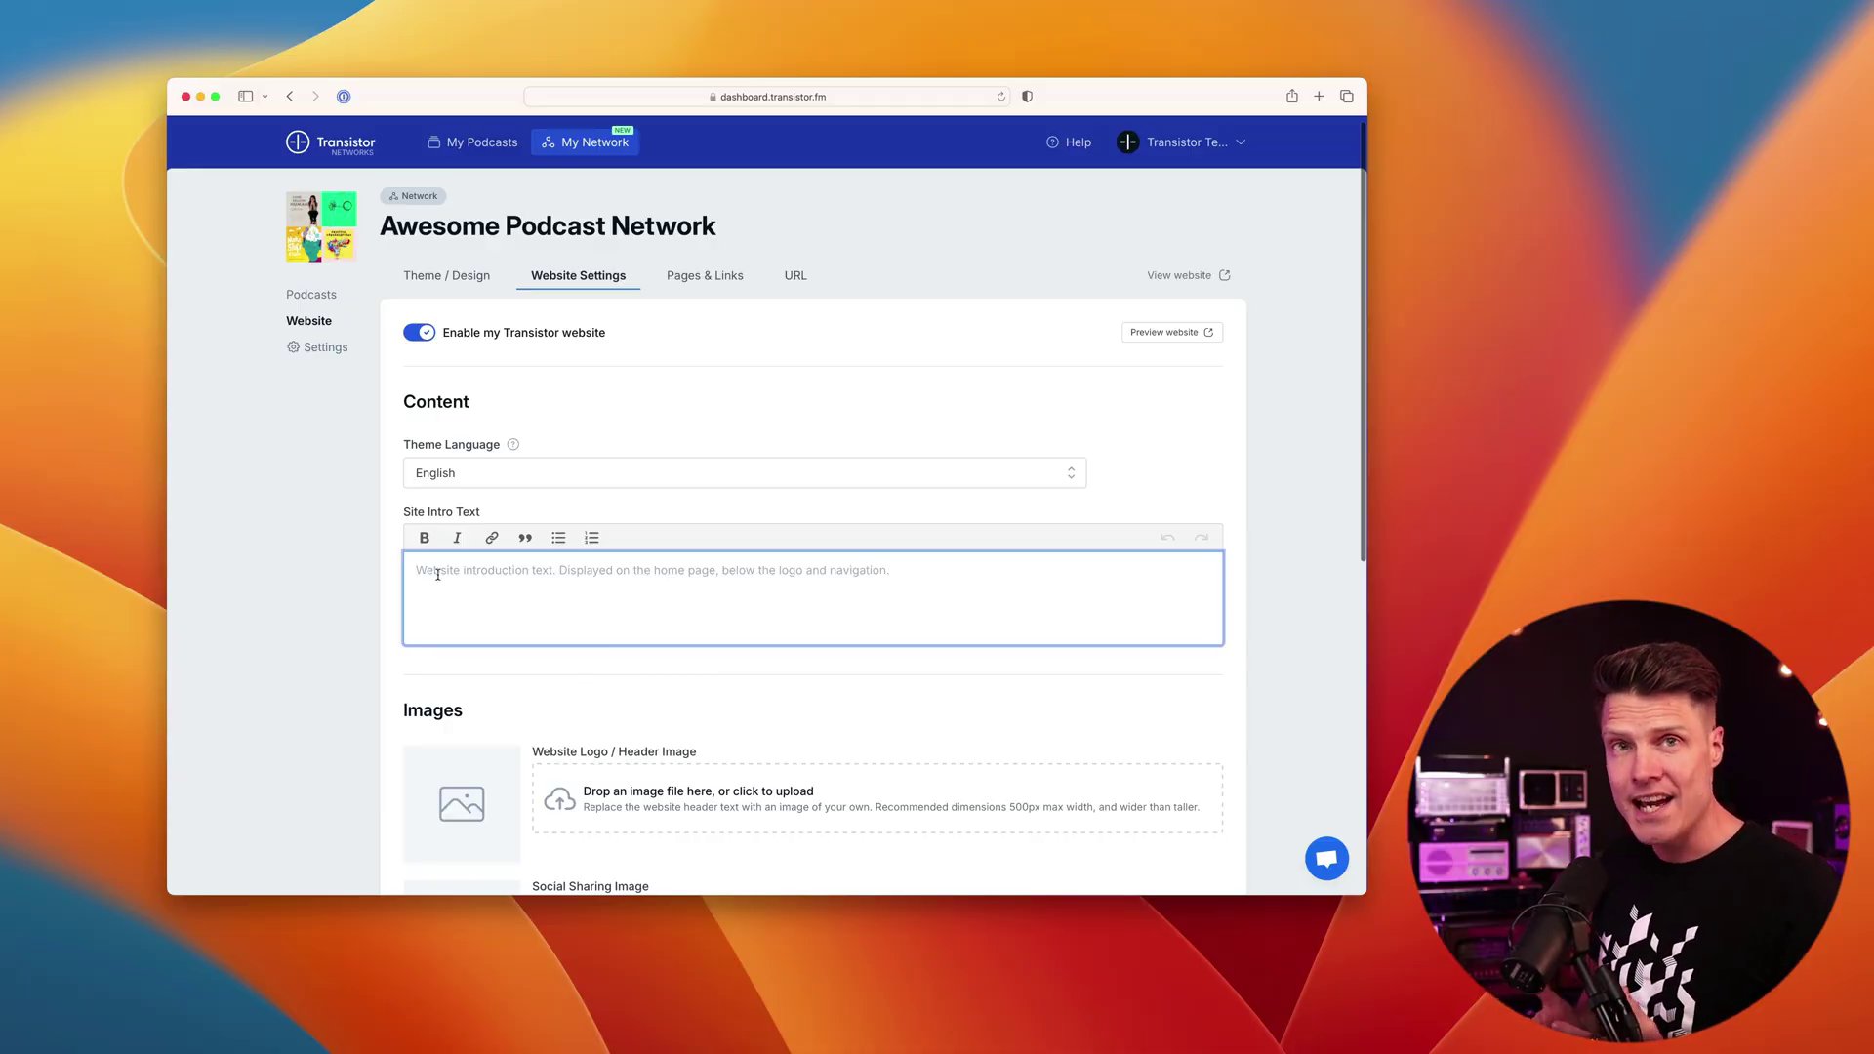
pyautogui.scroll(-10, 484, 703)
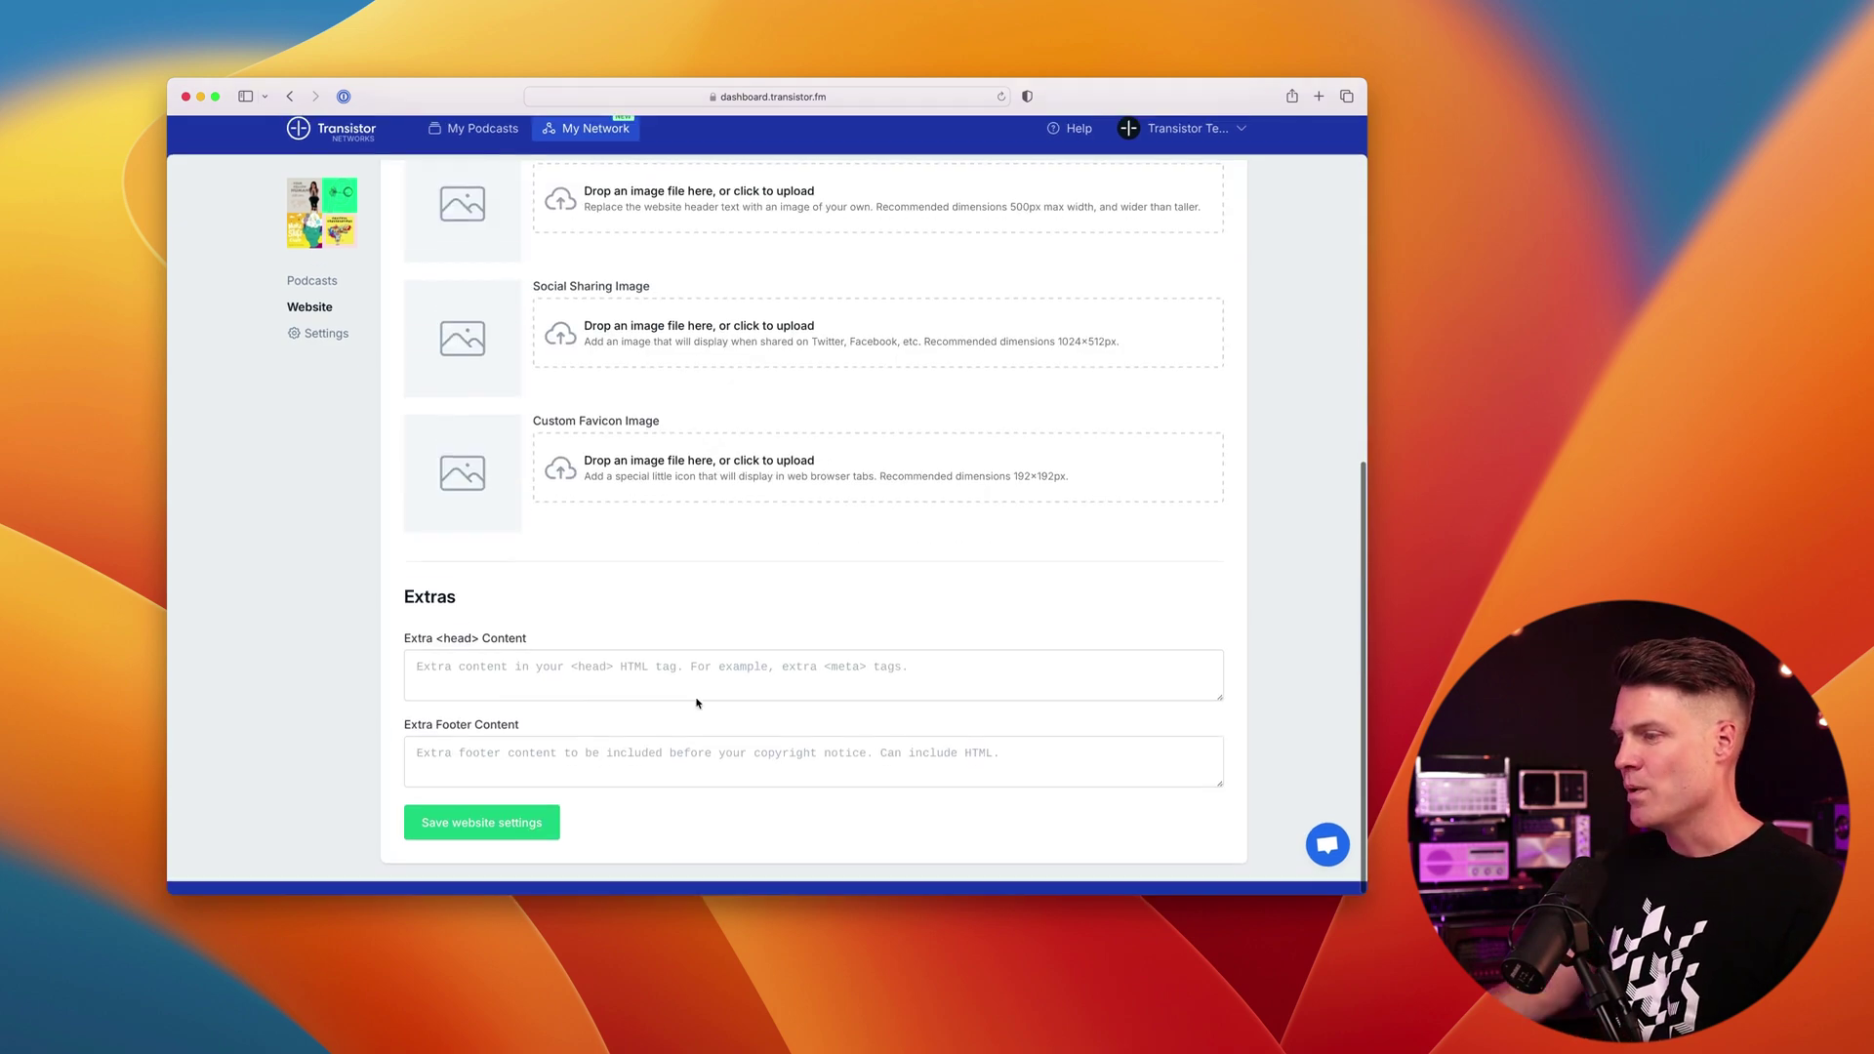
pyautogui.click(483, 837)
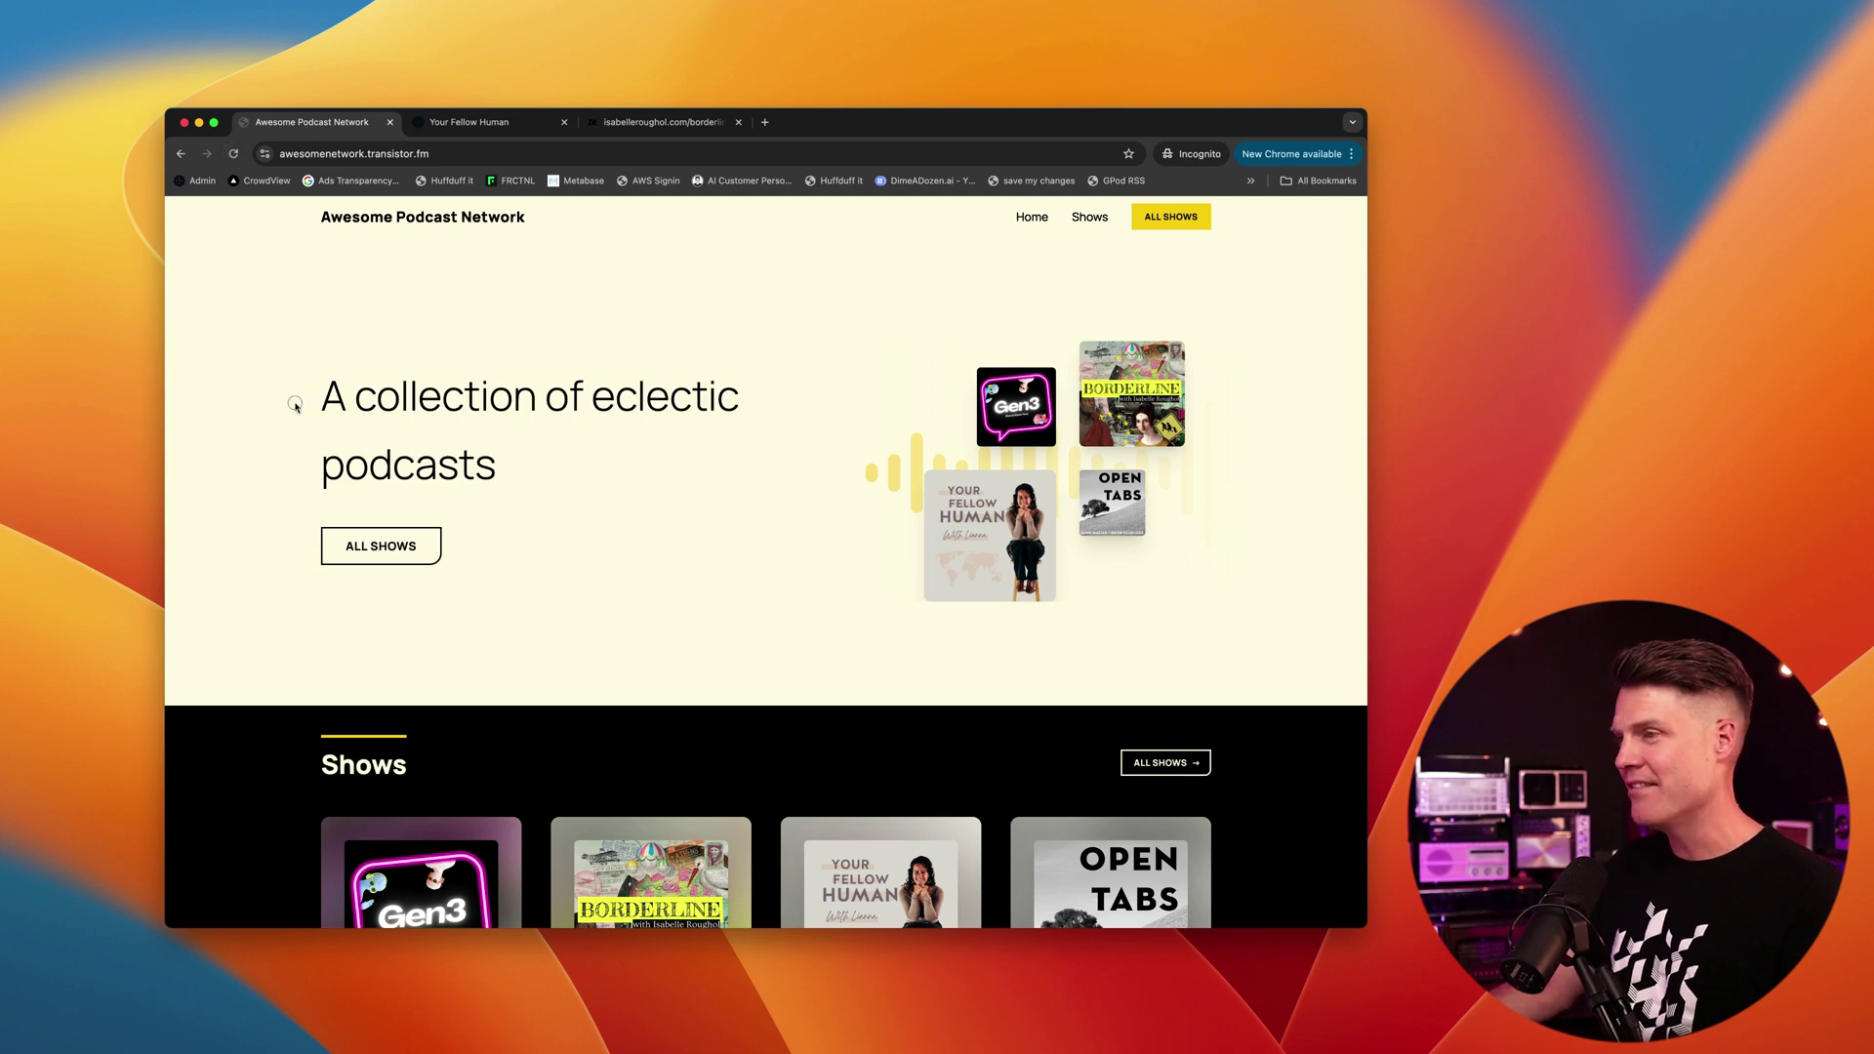
pyautogui.moveTo(293, 406); pyautogui.dragTo(765, 450)
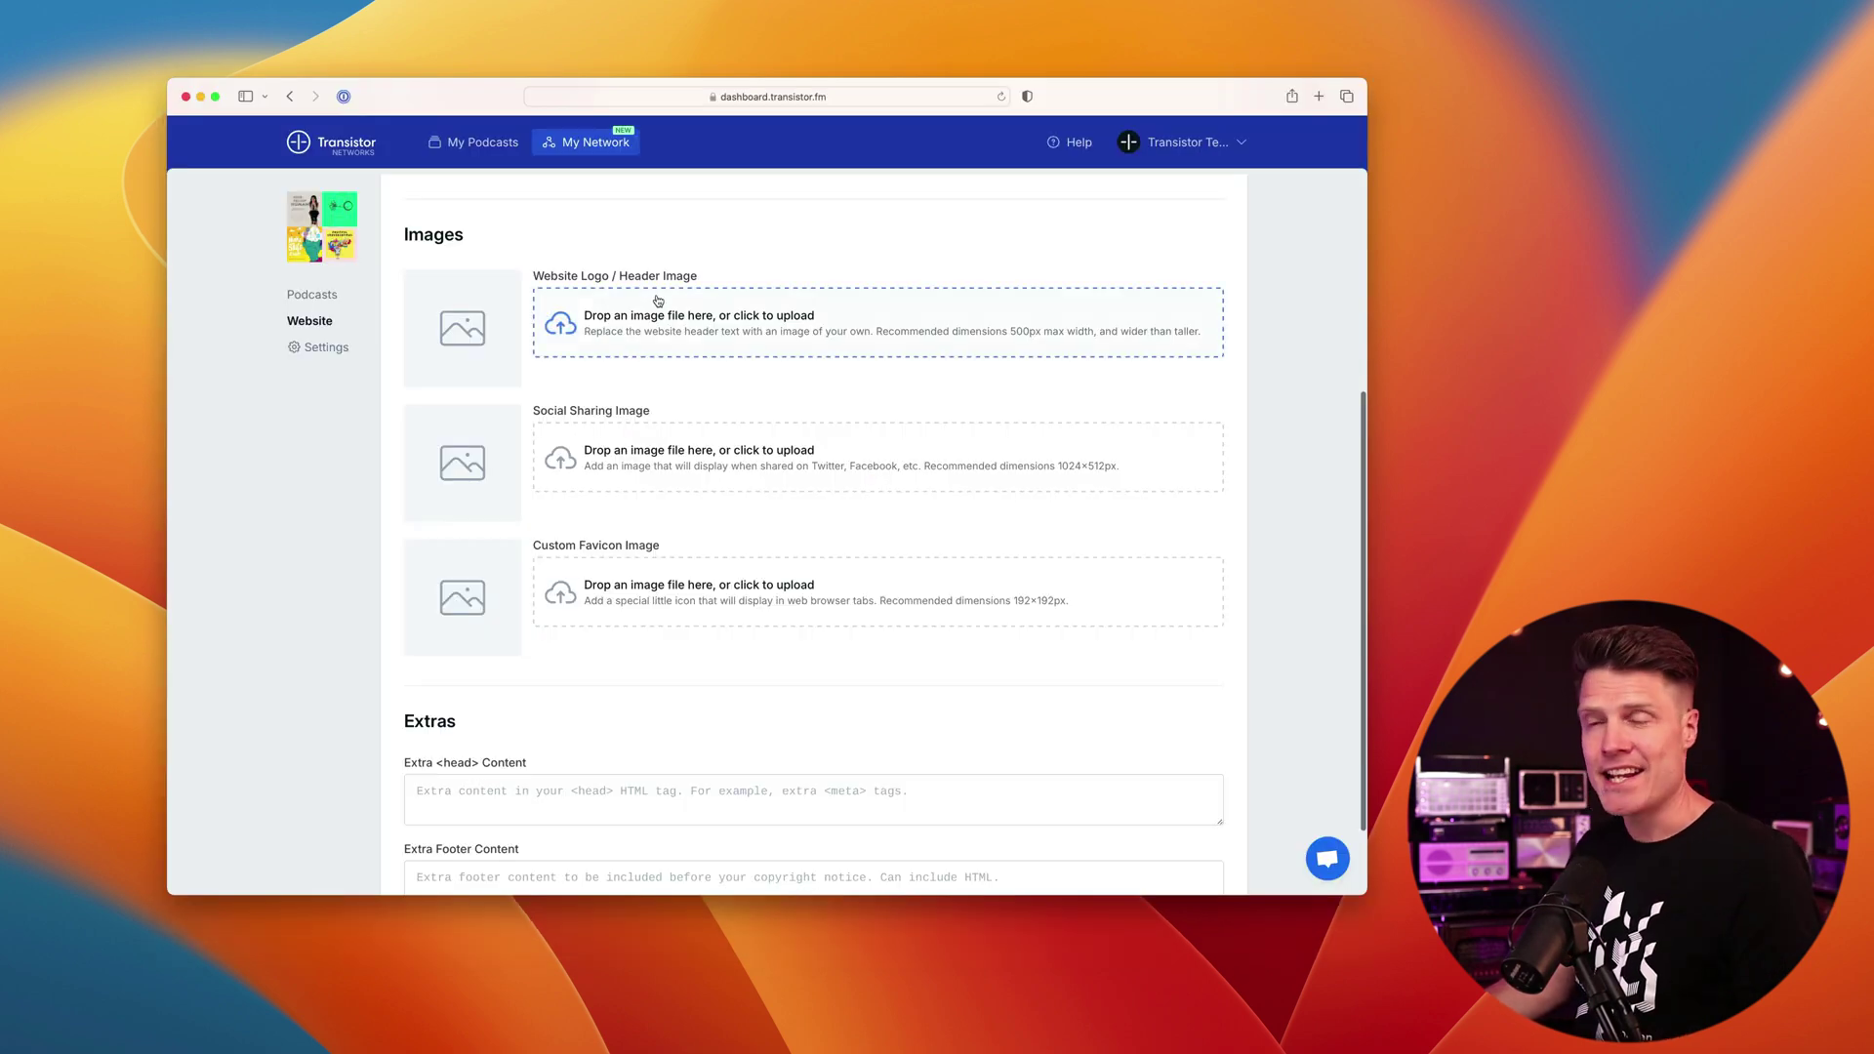
pyautogui.scroll(1, 657, 300)
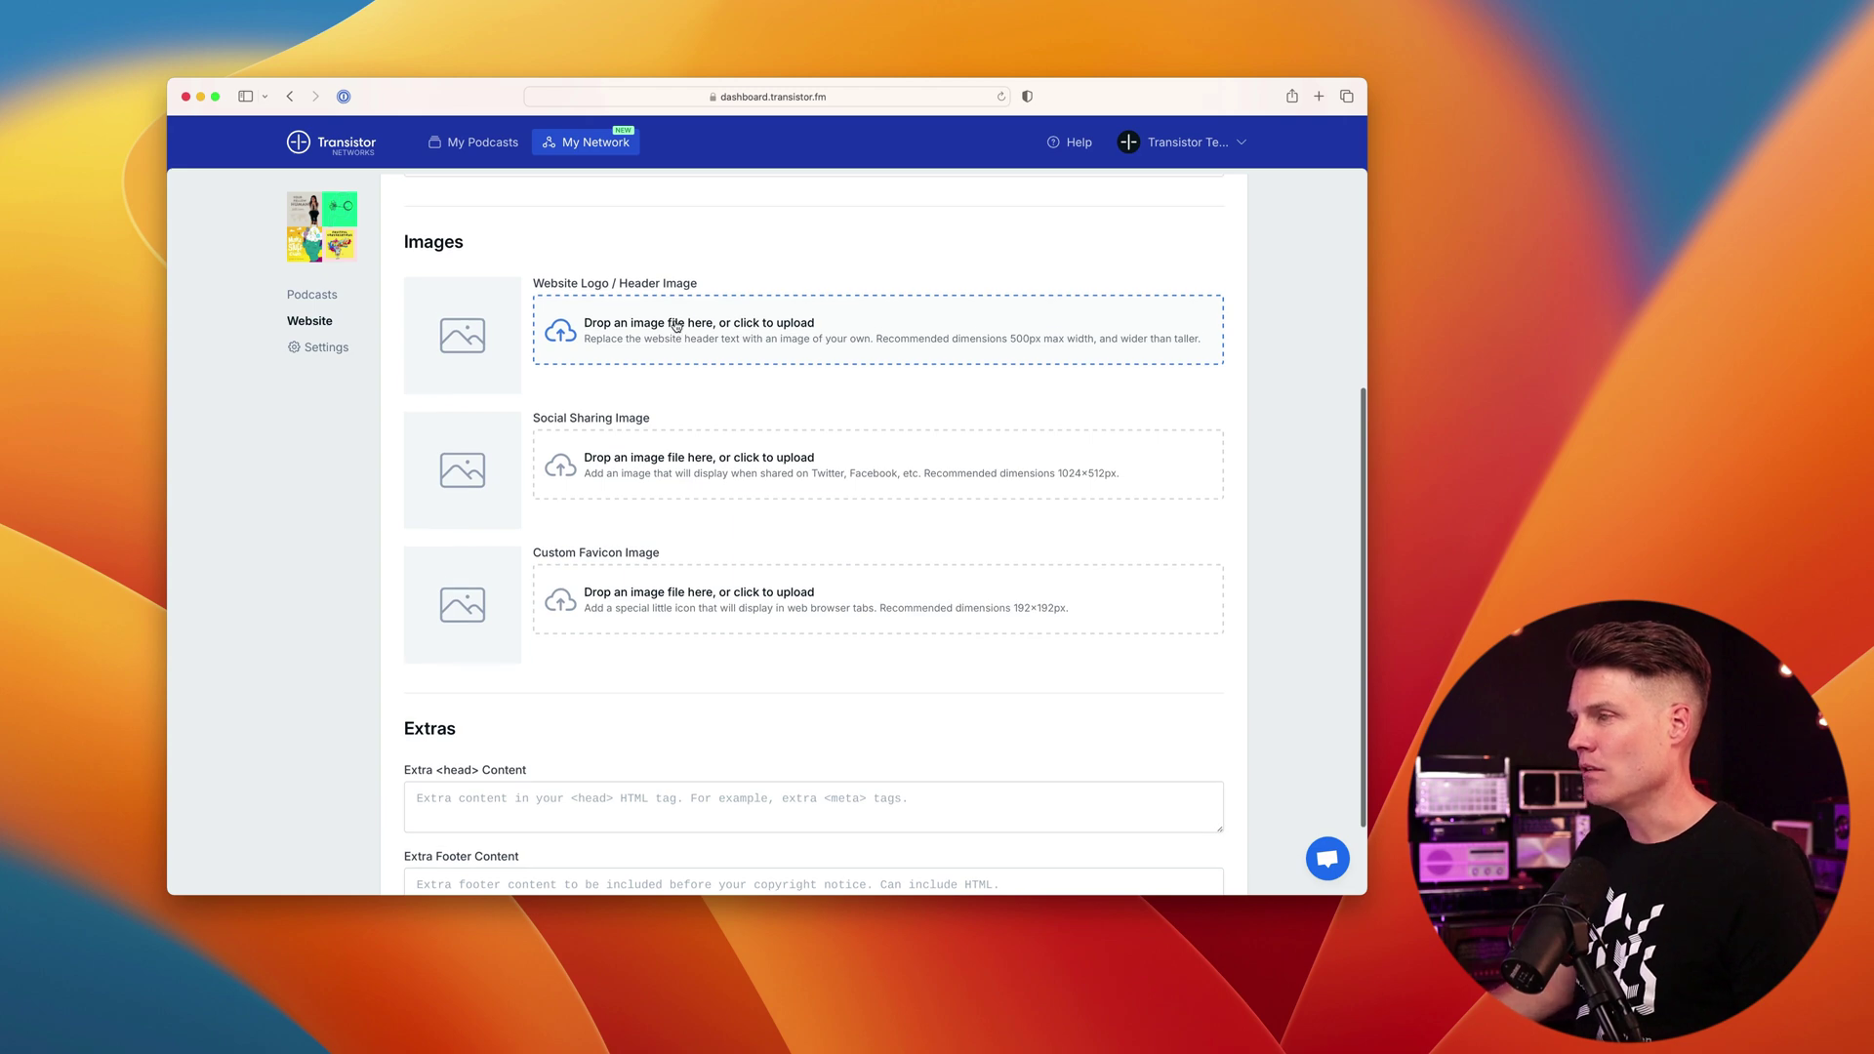
# Step: Set awesome-logo.png from the Desktop as the website logo and go to Pages & Links
pyautogui.click(677, 325)
pyautogui.click(519, 457)
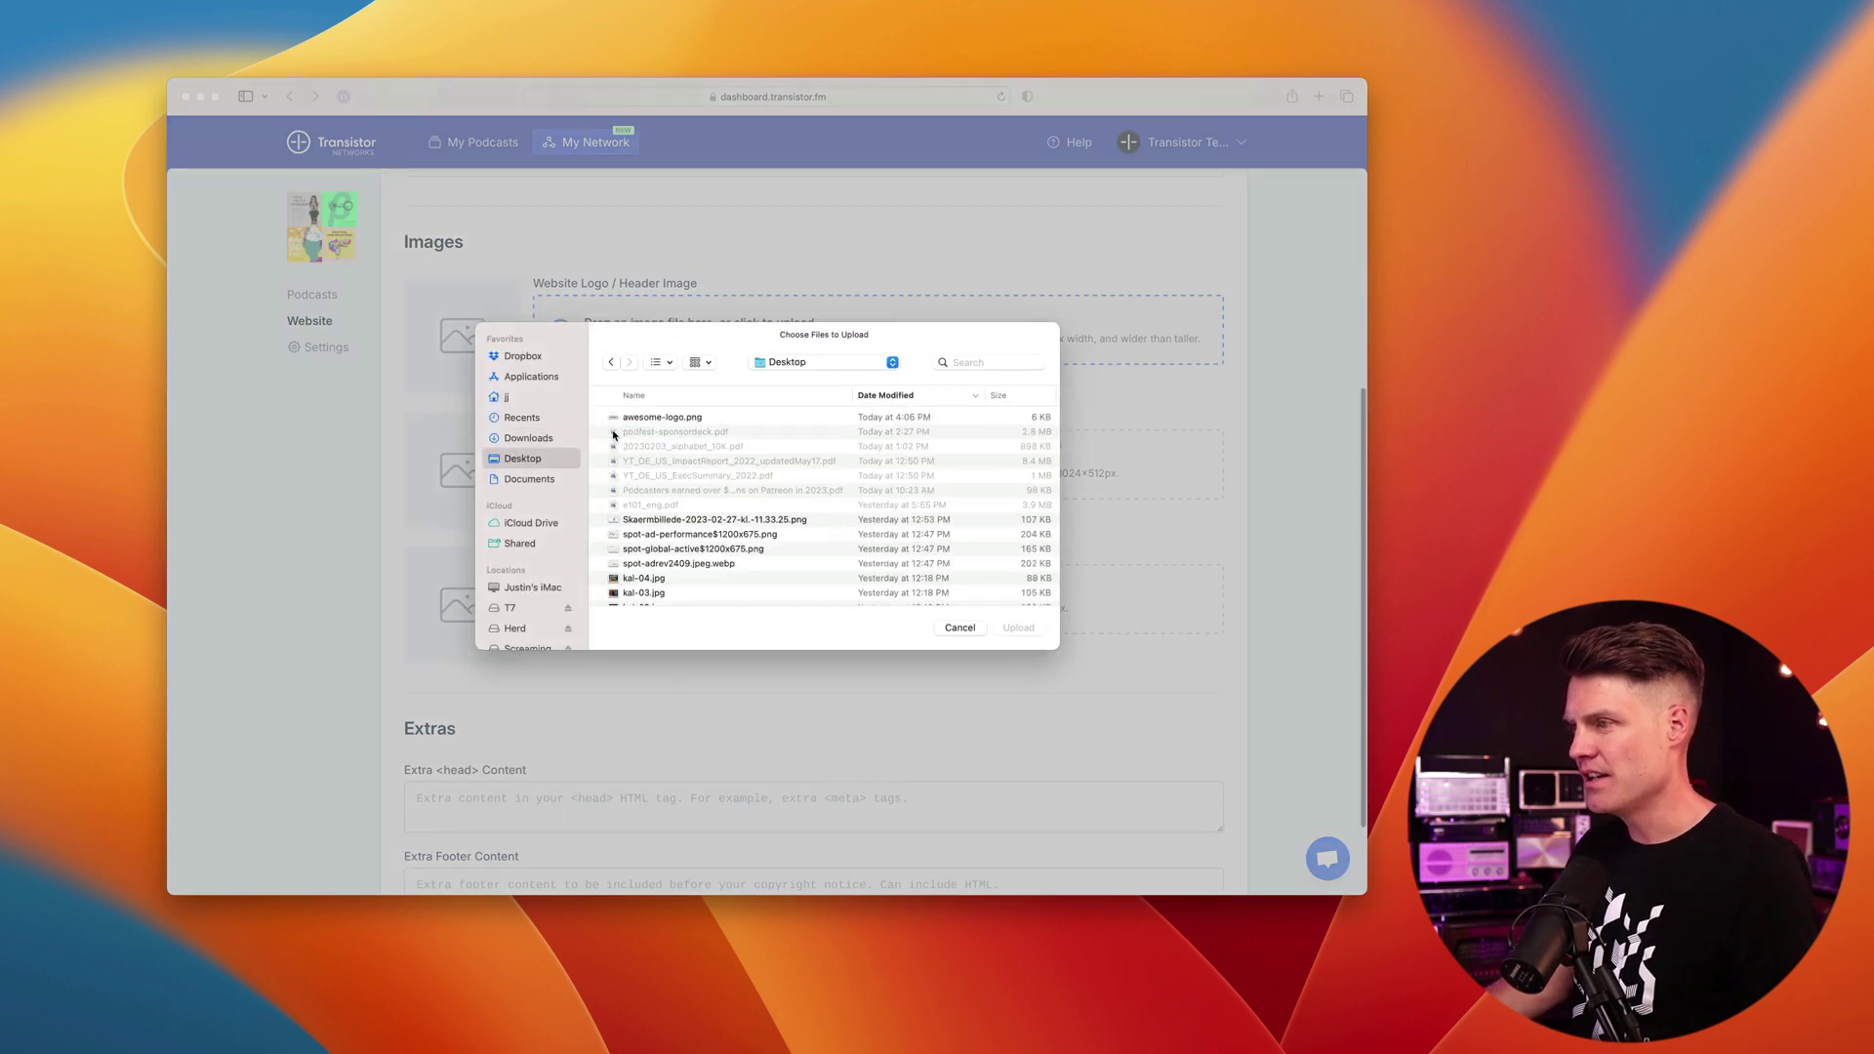
pyautogui.click(663, 420)
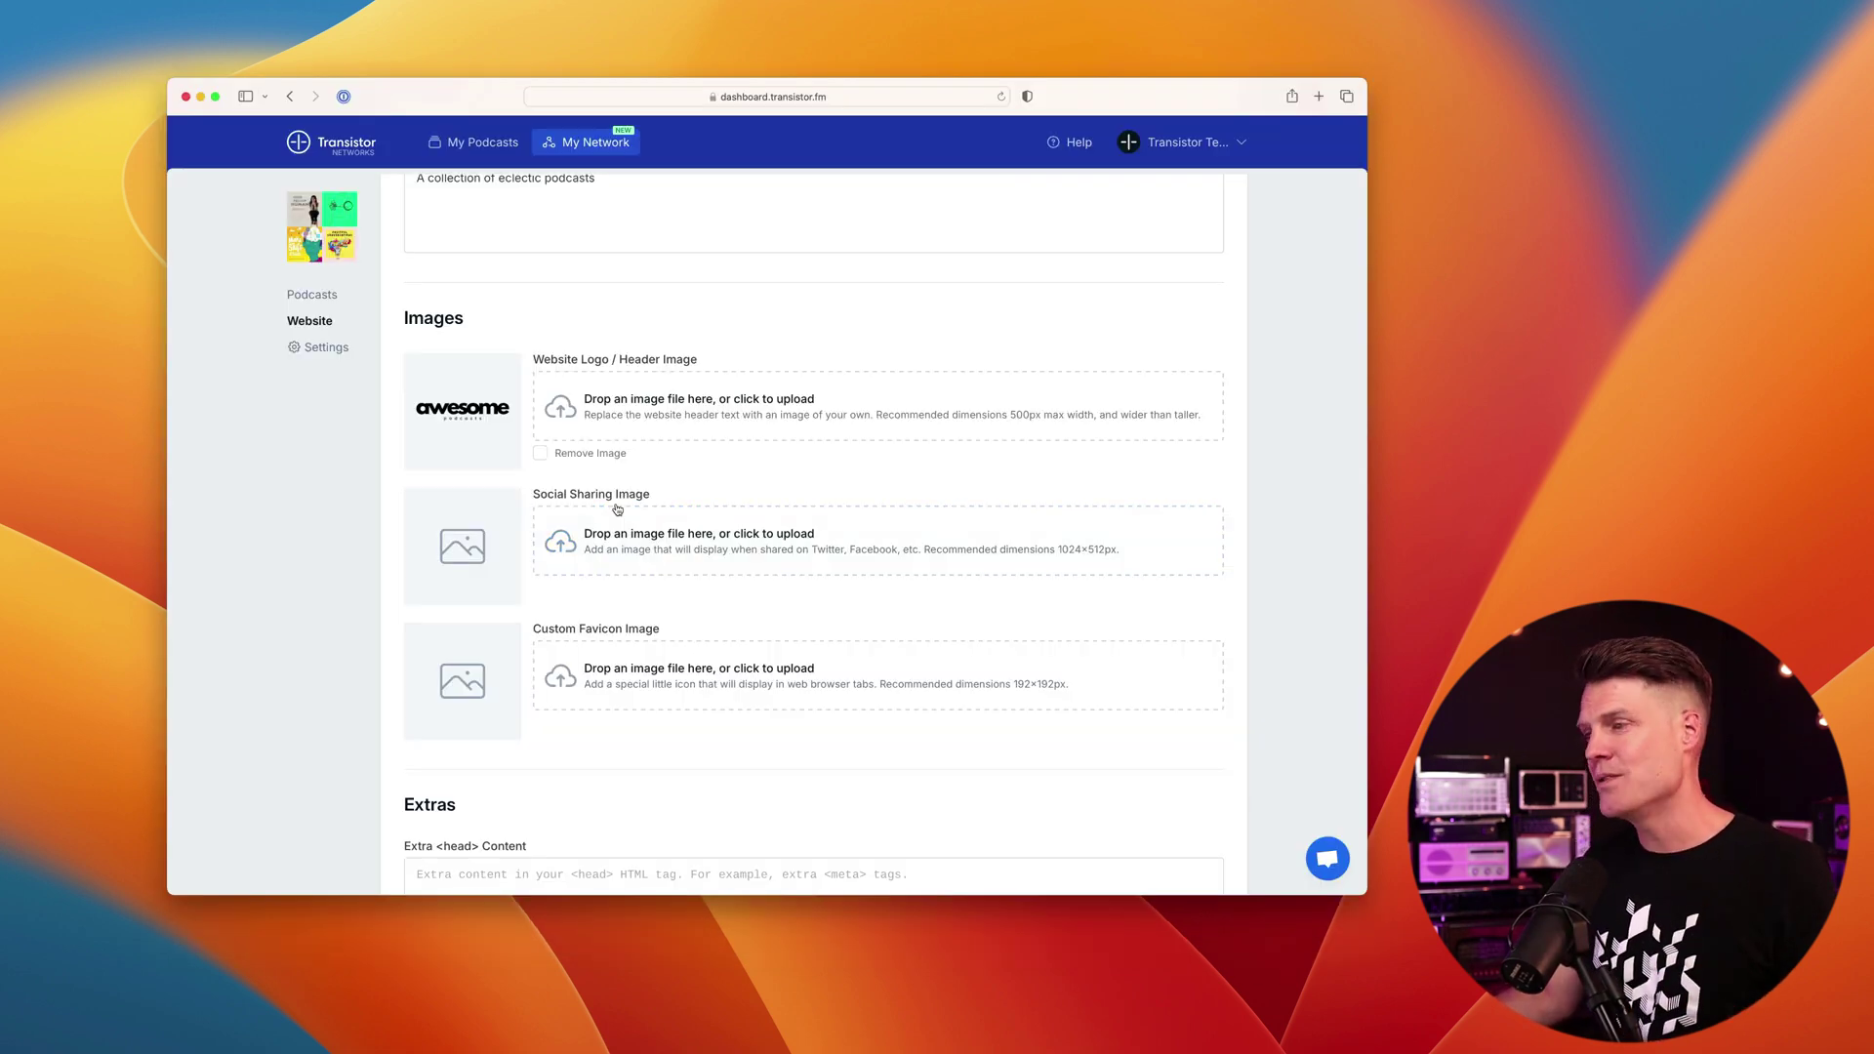
pyautogui.scroll(-2, 676, 701)
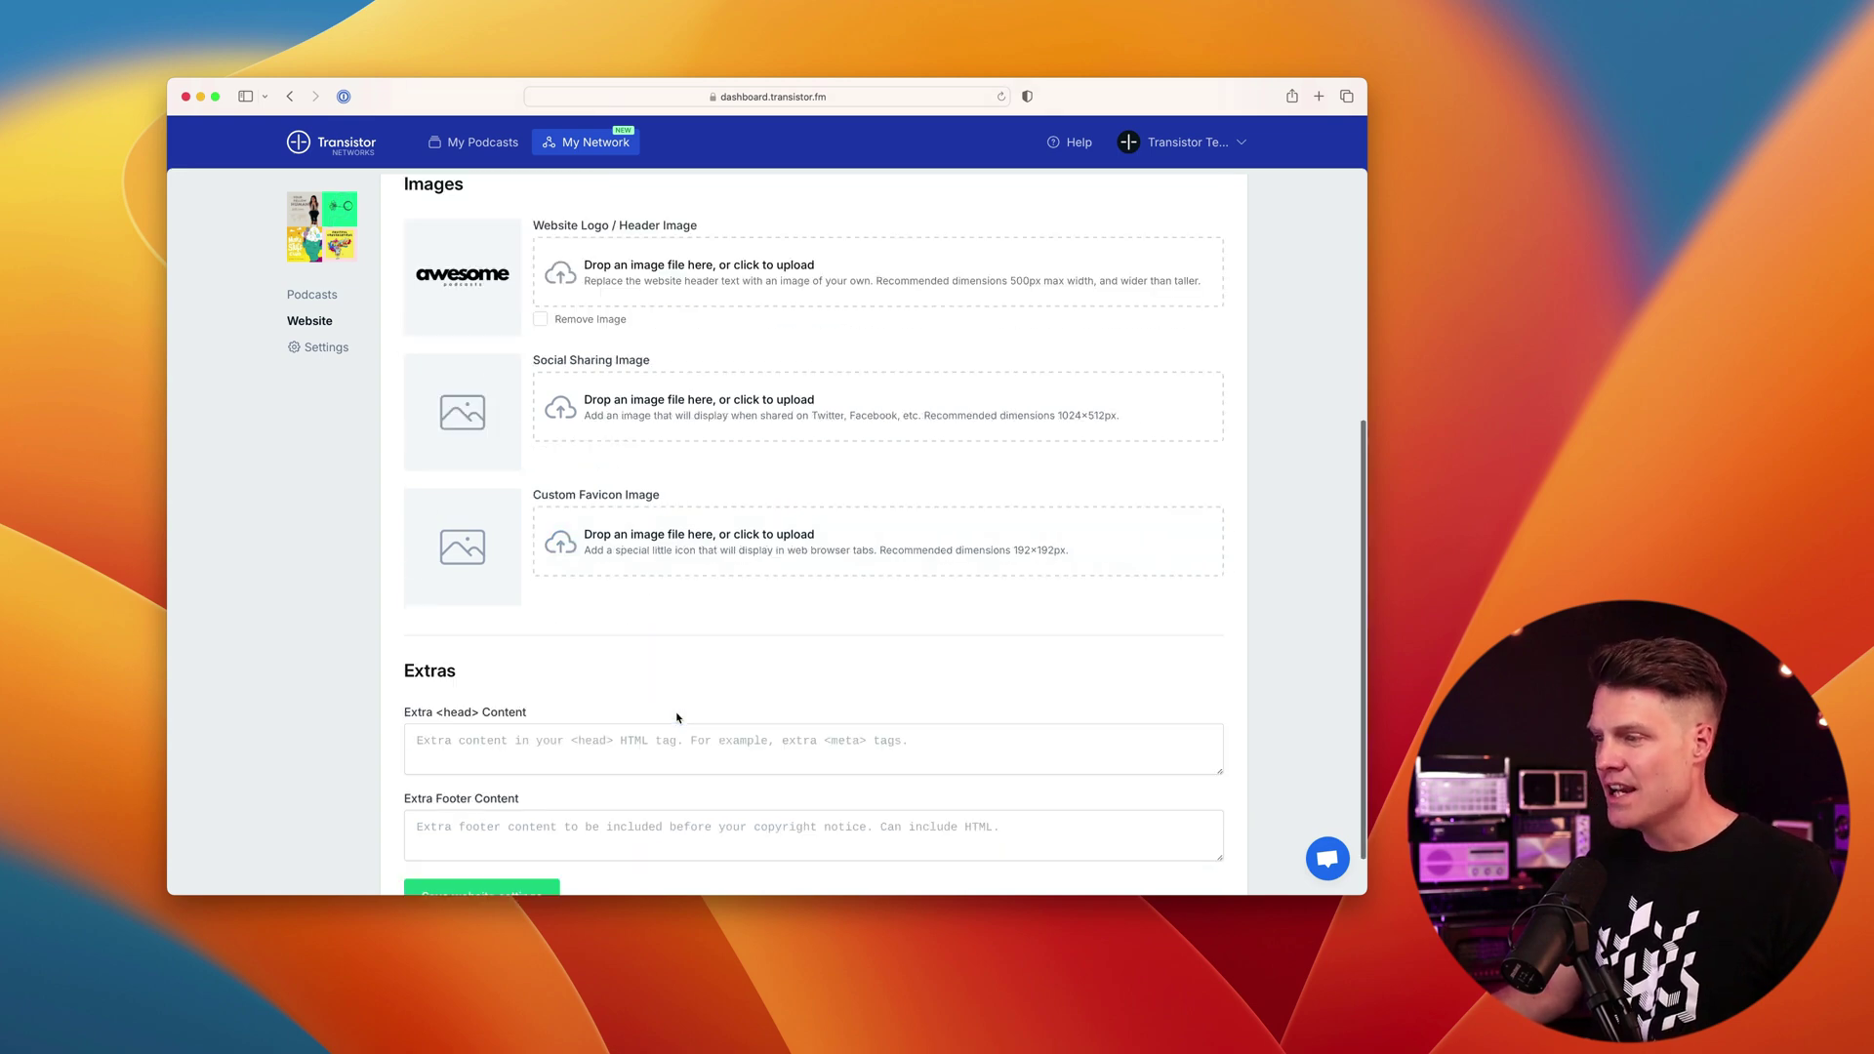
pyautogui.scroll(-1, 668, 703)
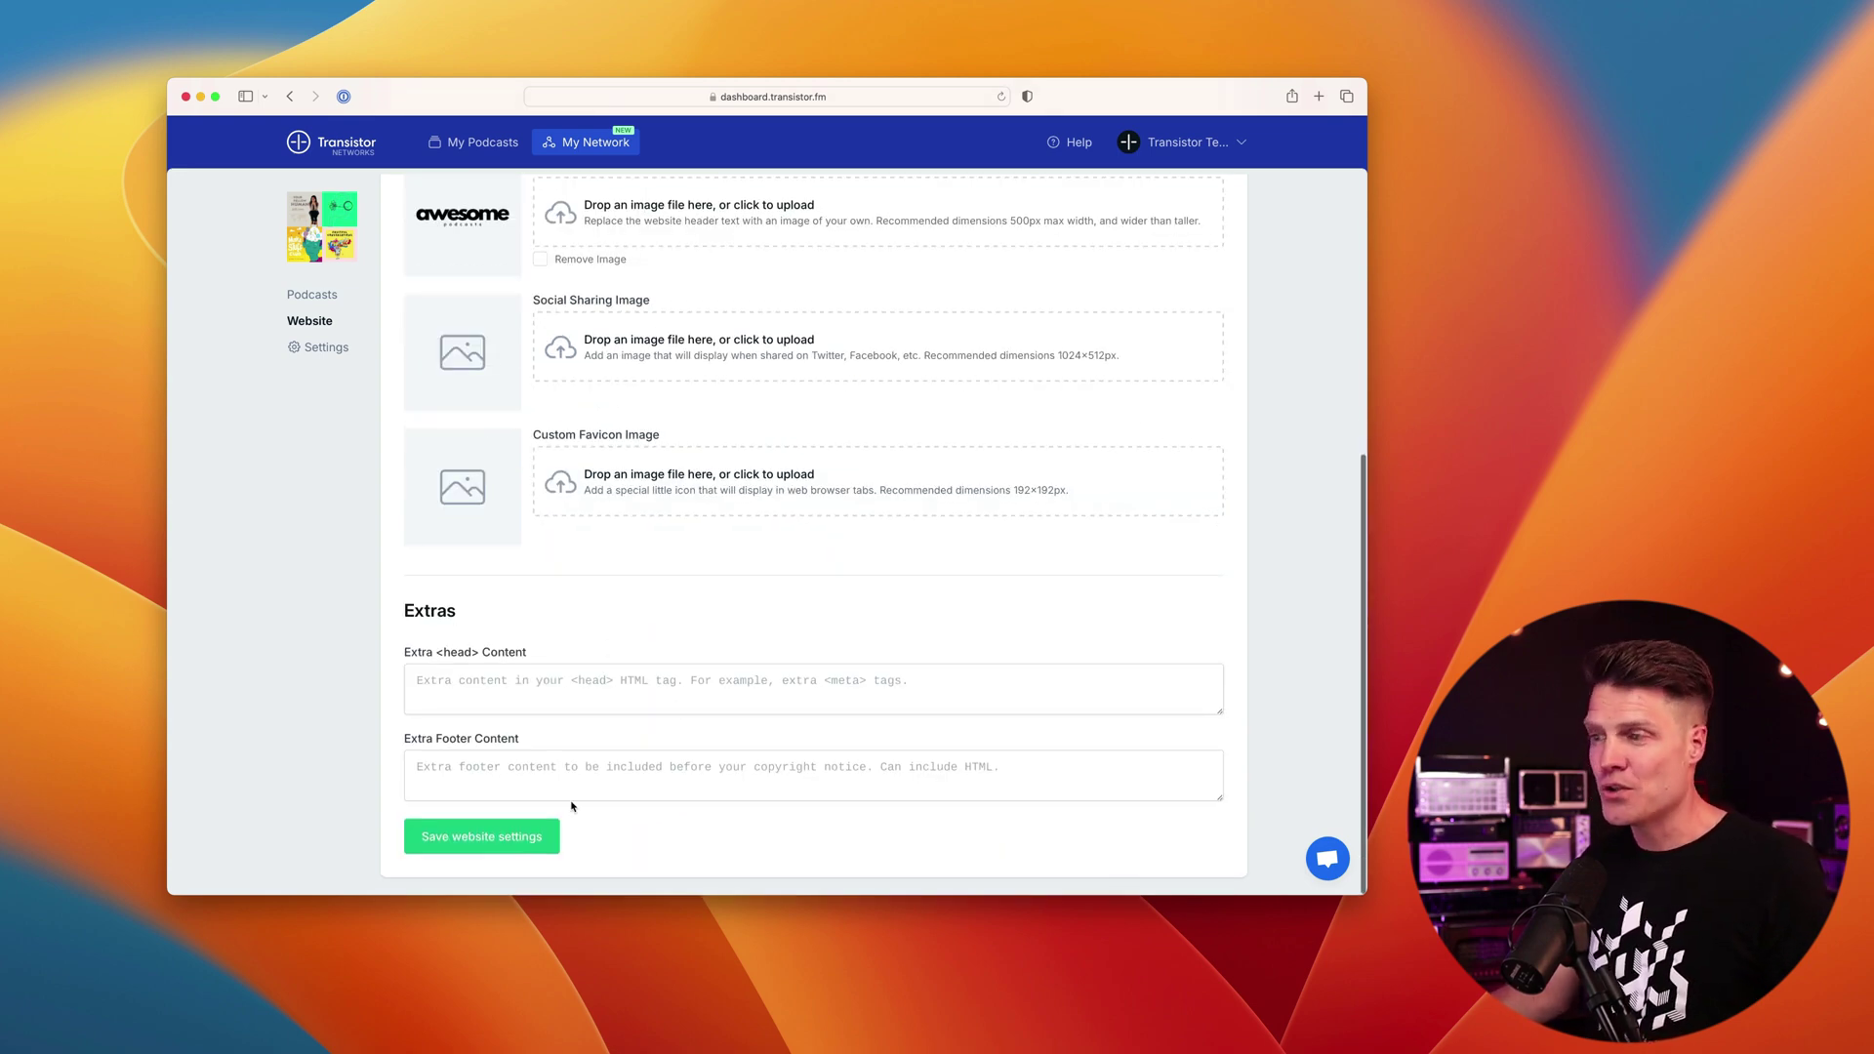
pyautogui.scroll(1, 472, 735)
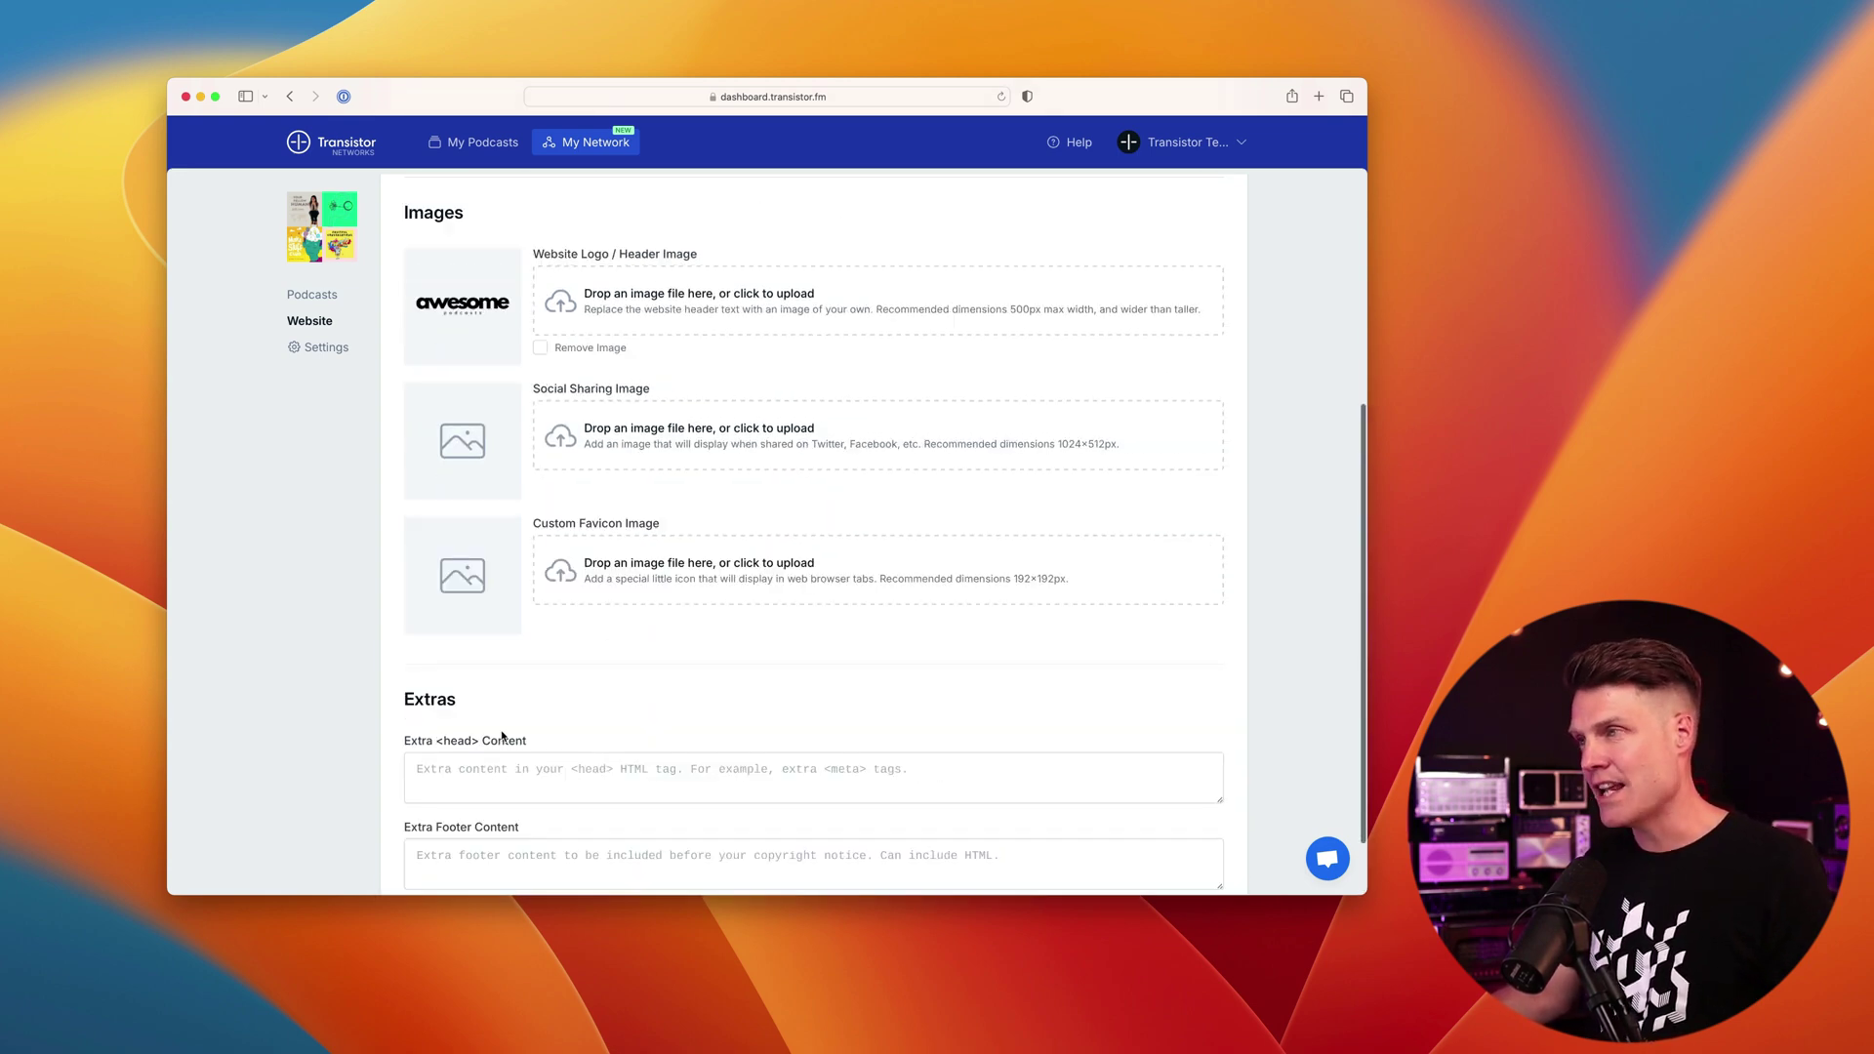
pyautogui.scroll(5, 514, 659)
pyautogui.scroll(2, 557, 587)
pyautogui.click(705, 286)
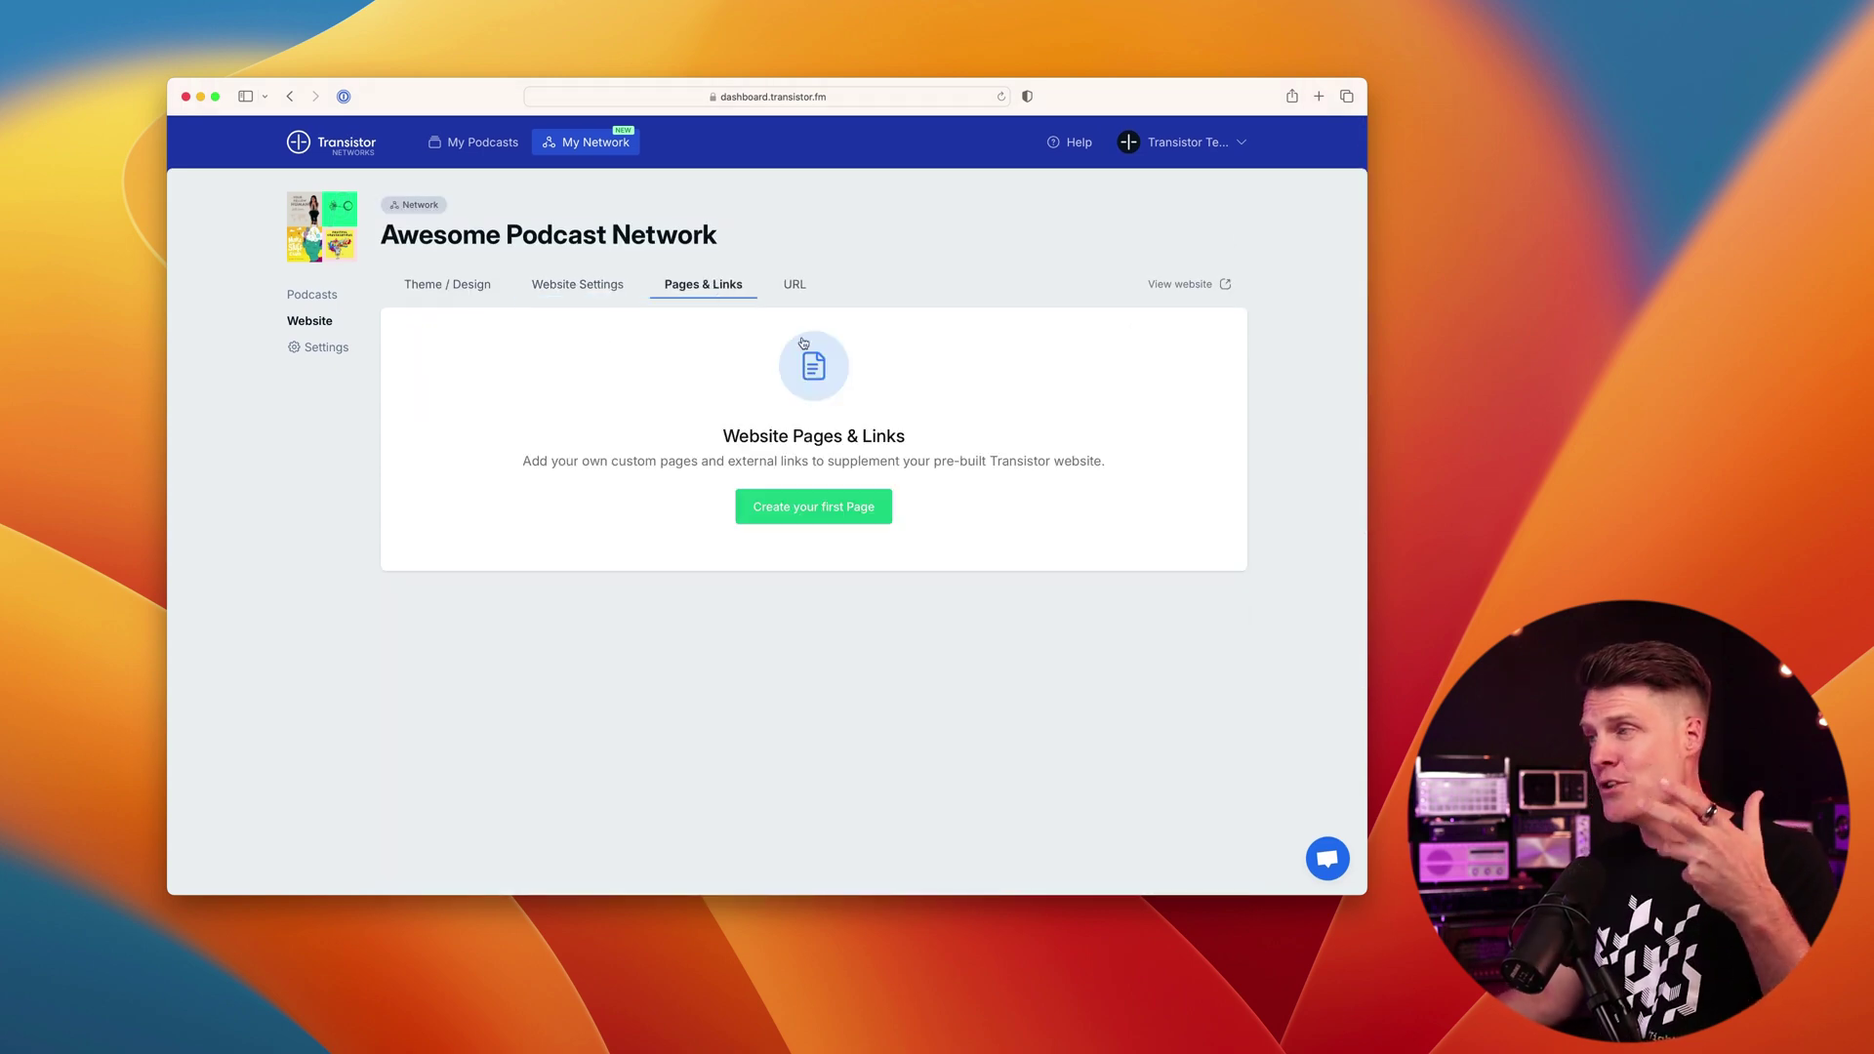
# Step: Create an About page headed 'About our network' with pasted HTML, listed in header navigation
pyautogui.click(808, 507)
pyautogui.click(586, 429)
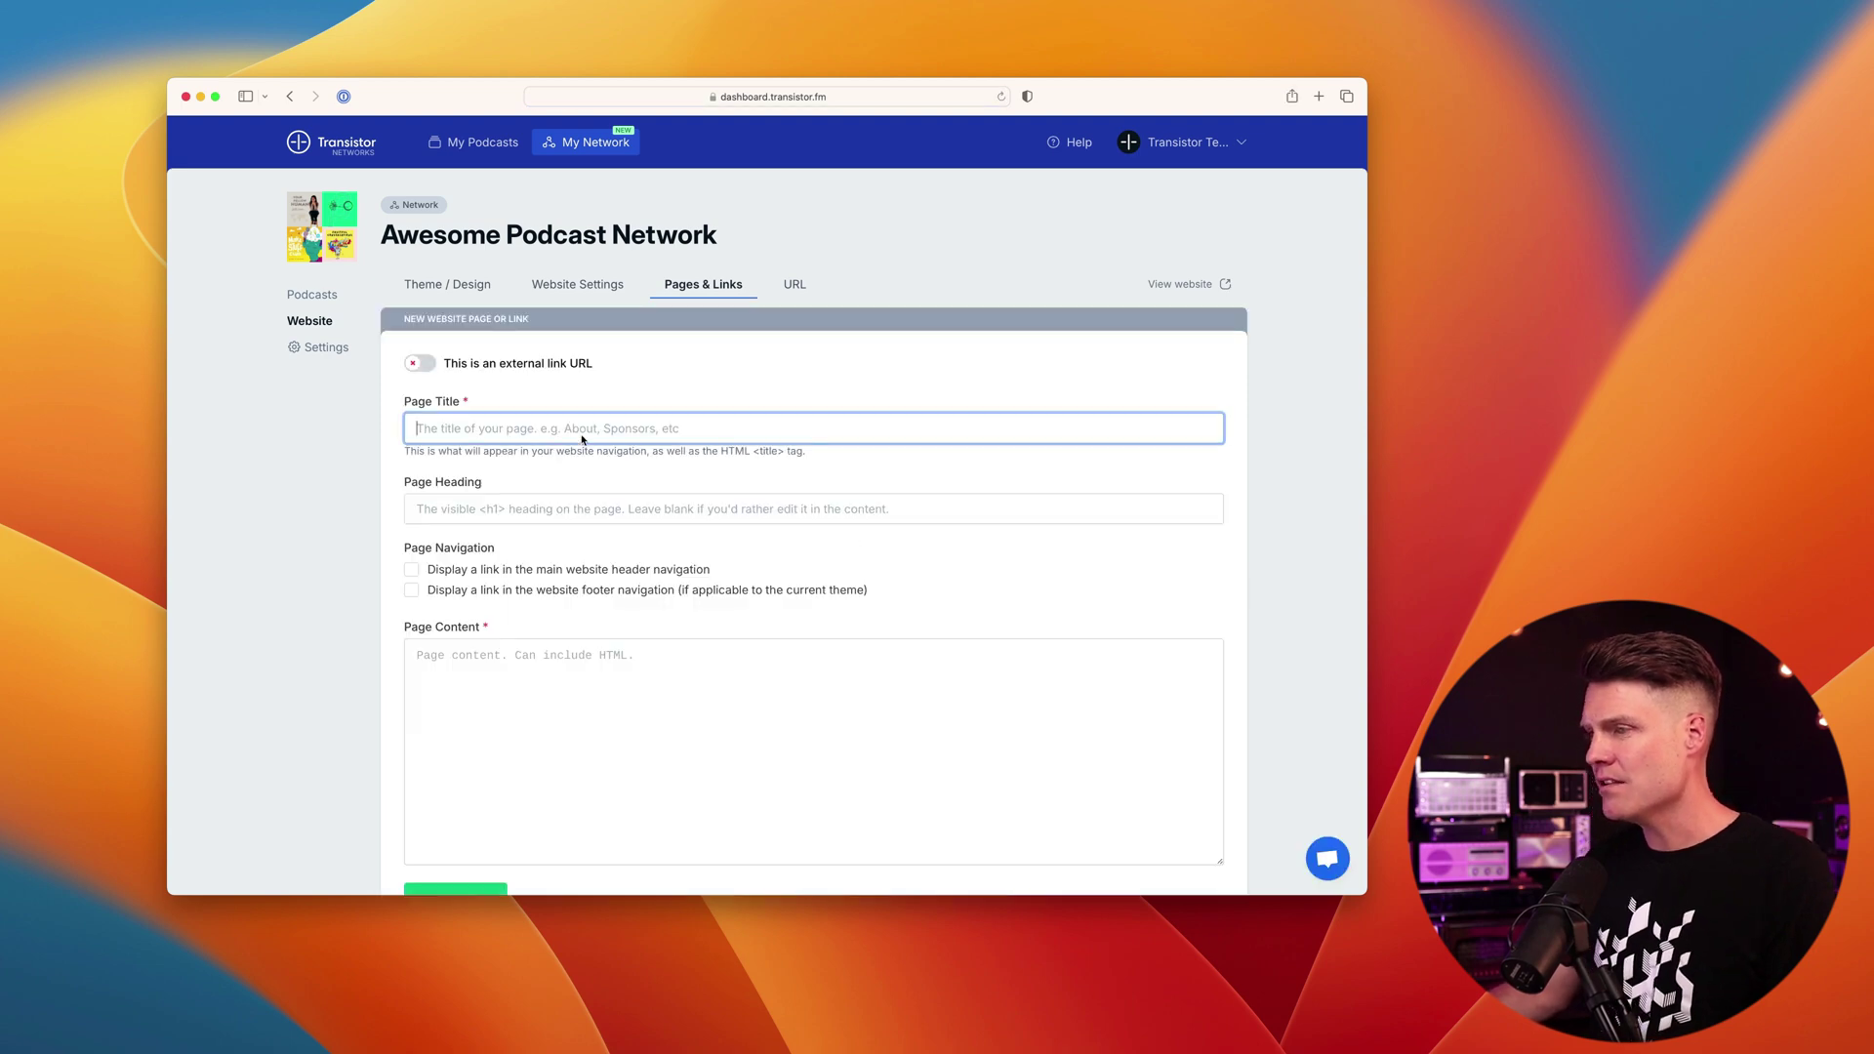
pyautogui.write('About')
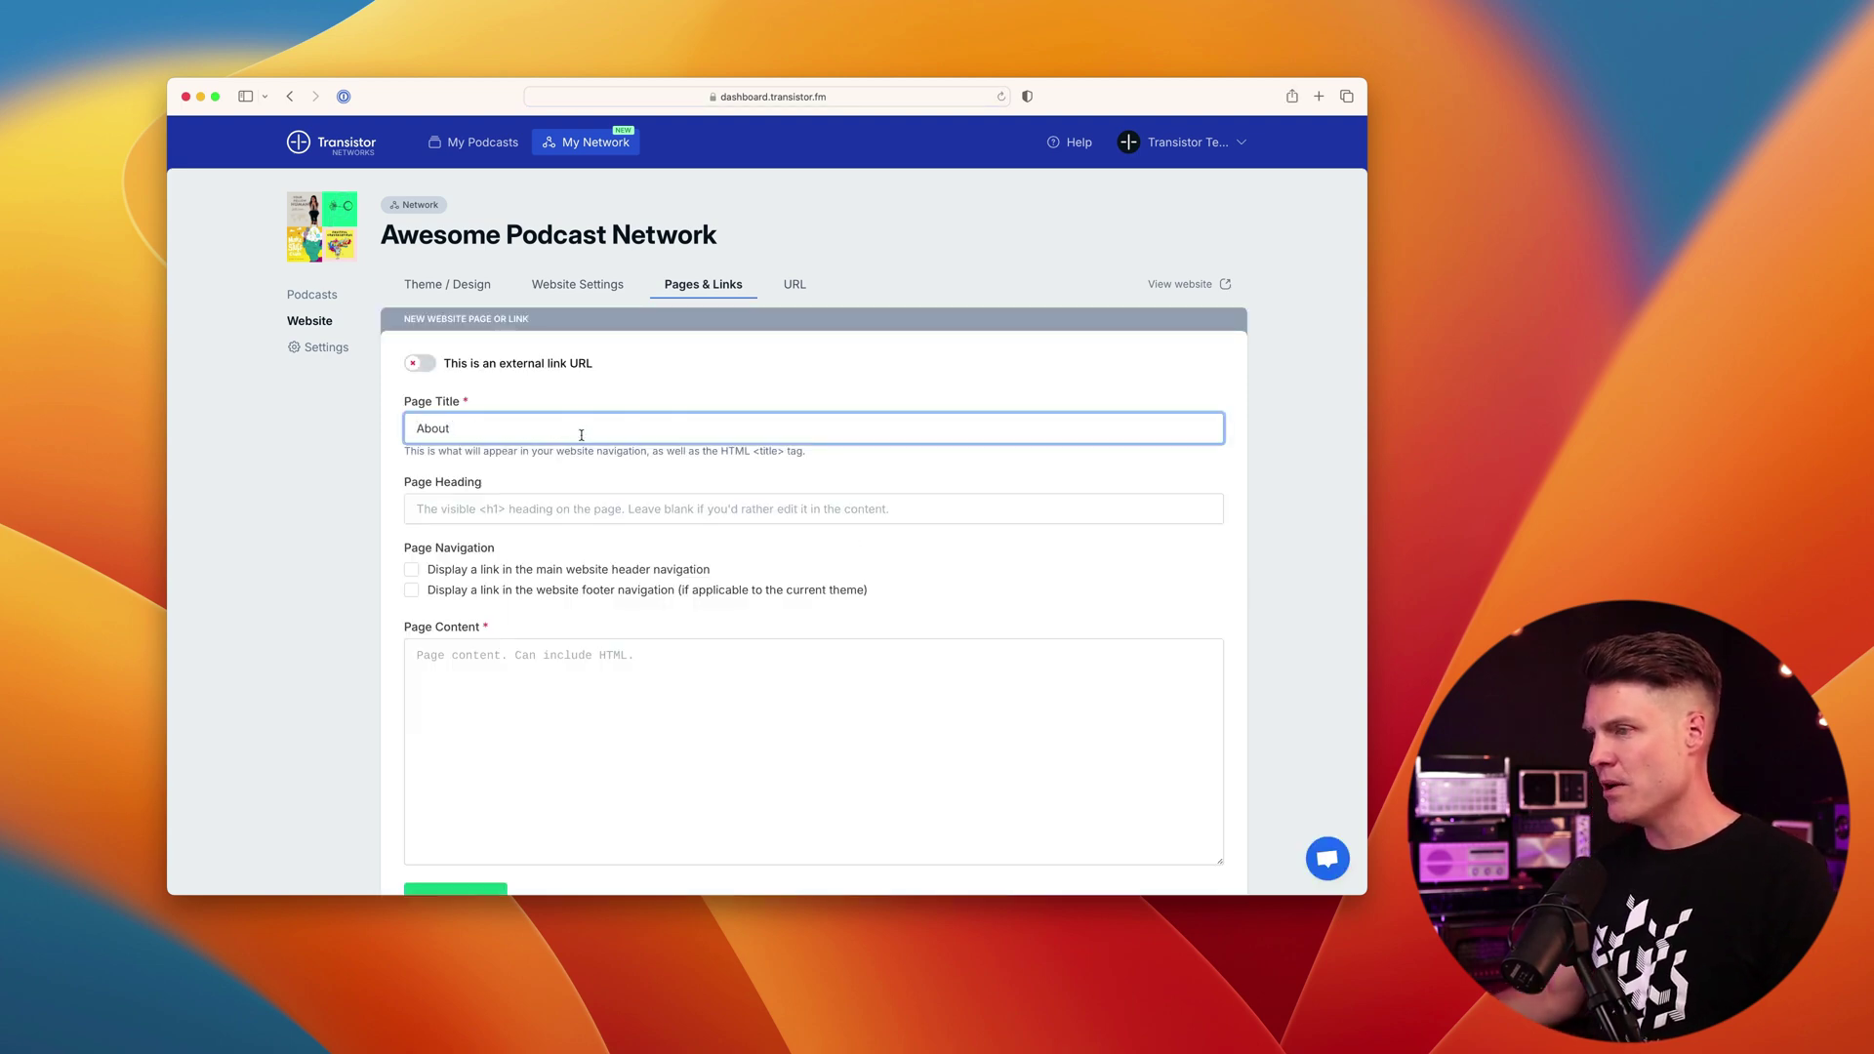
pyautogui.click(617, 511)
pyautogui.write('About our n')
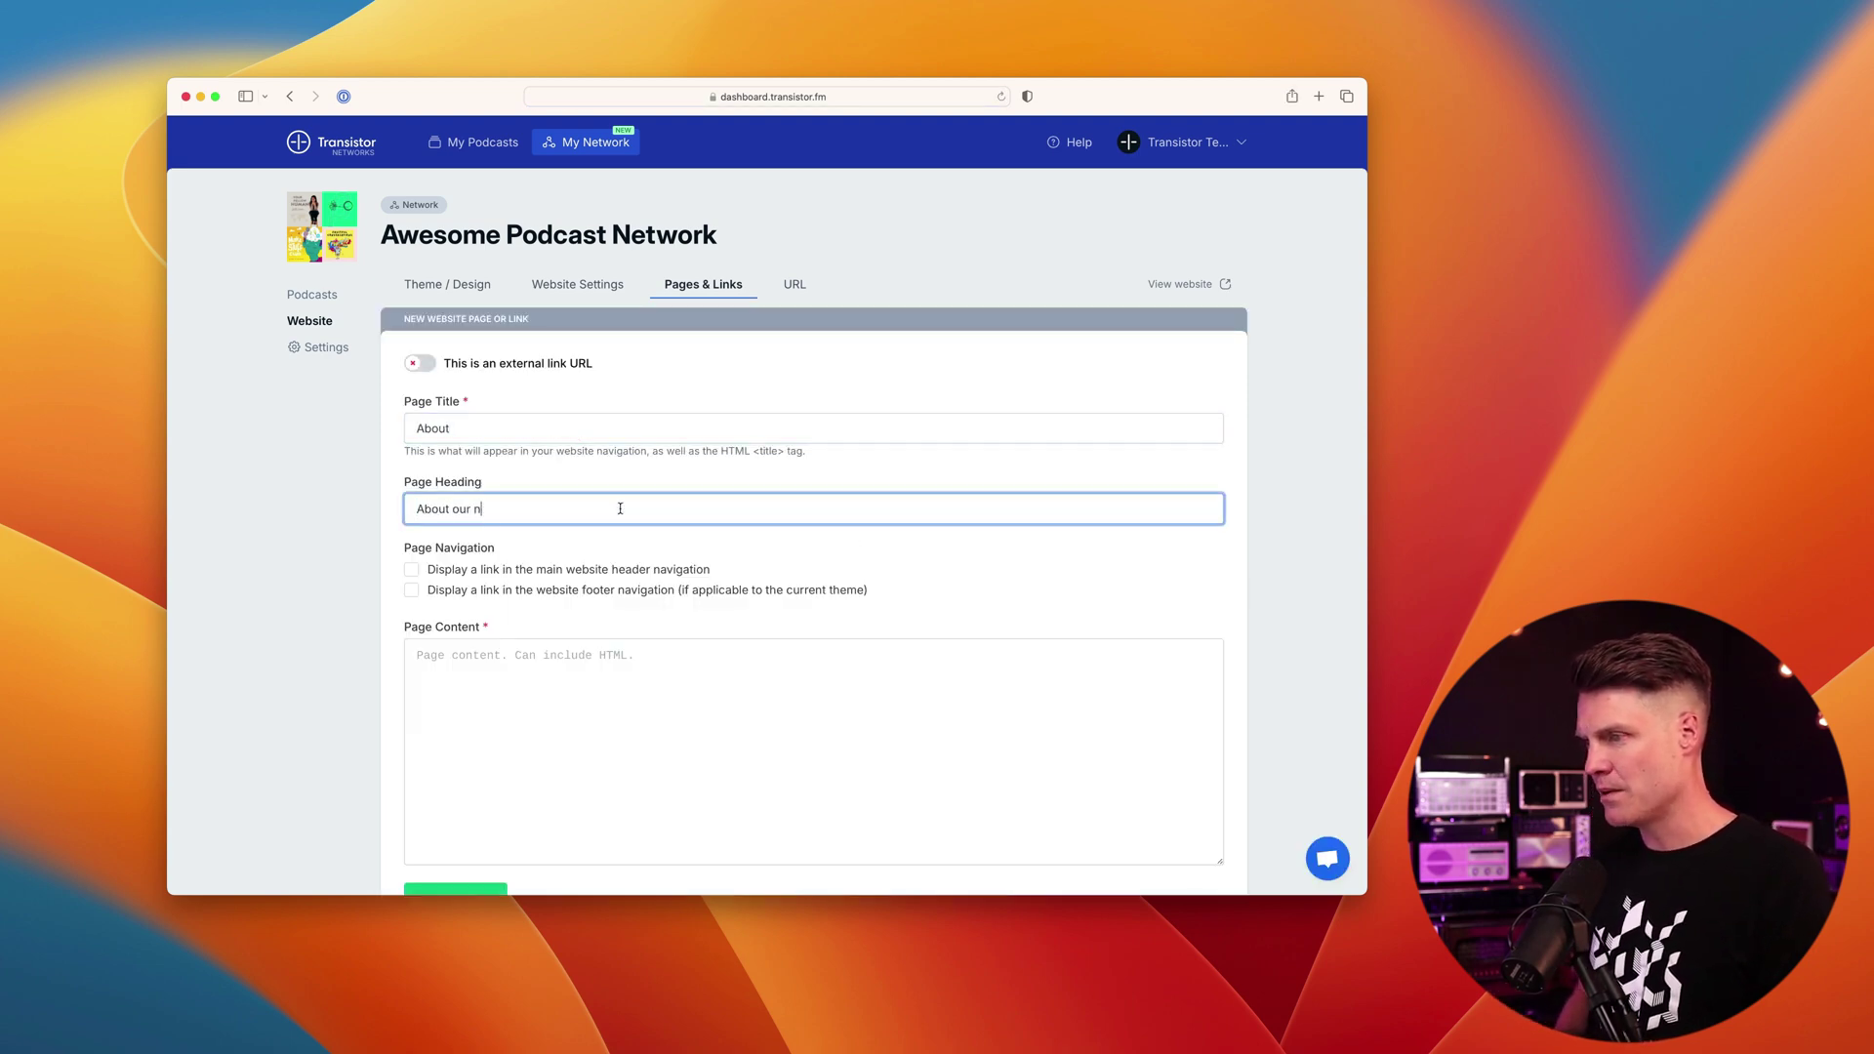
pyautogui.write('k')
pyautogui.click(580, 679)
pyautogui.press('super+v')
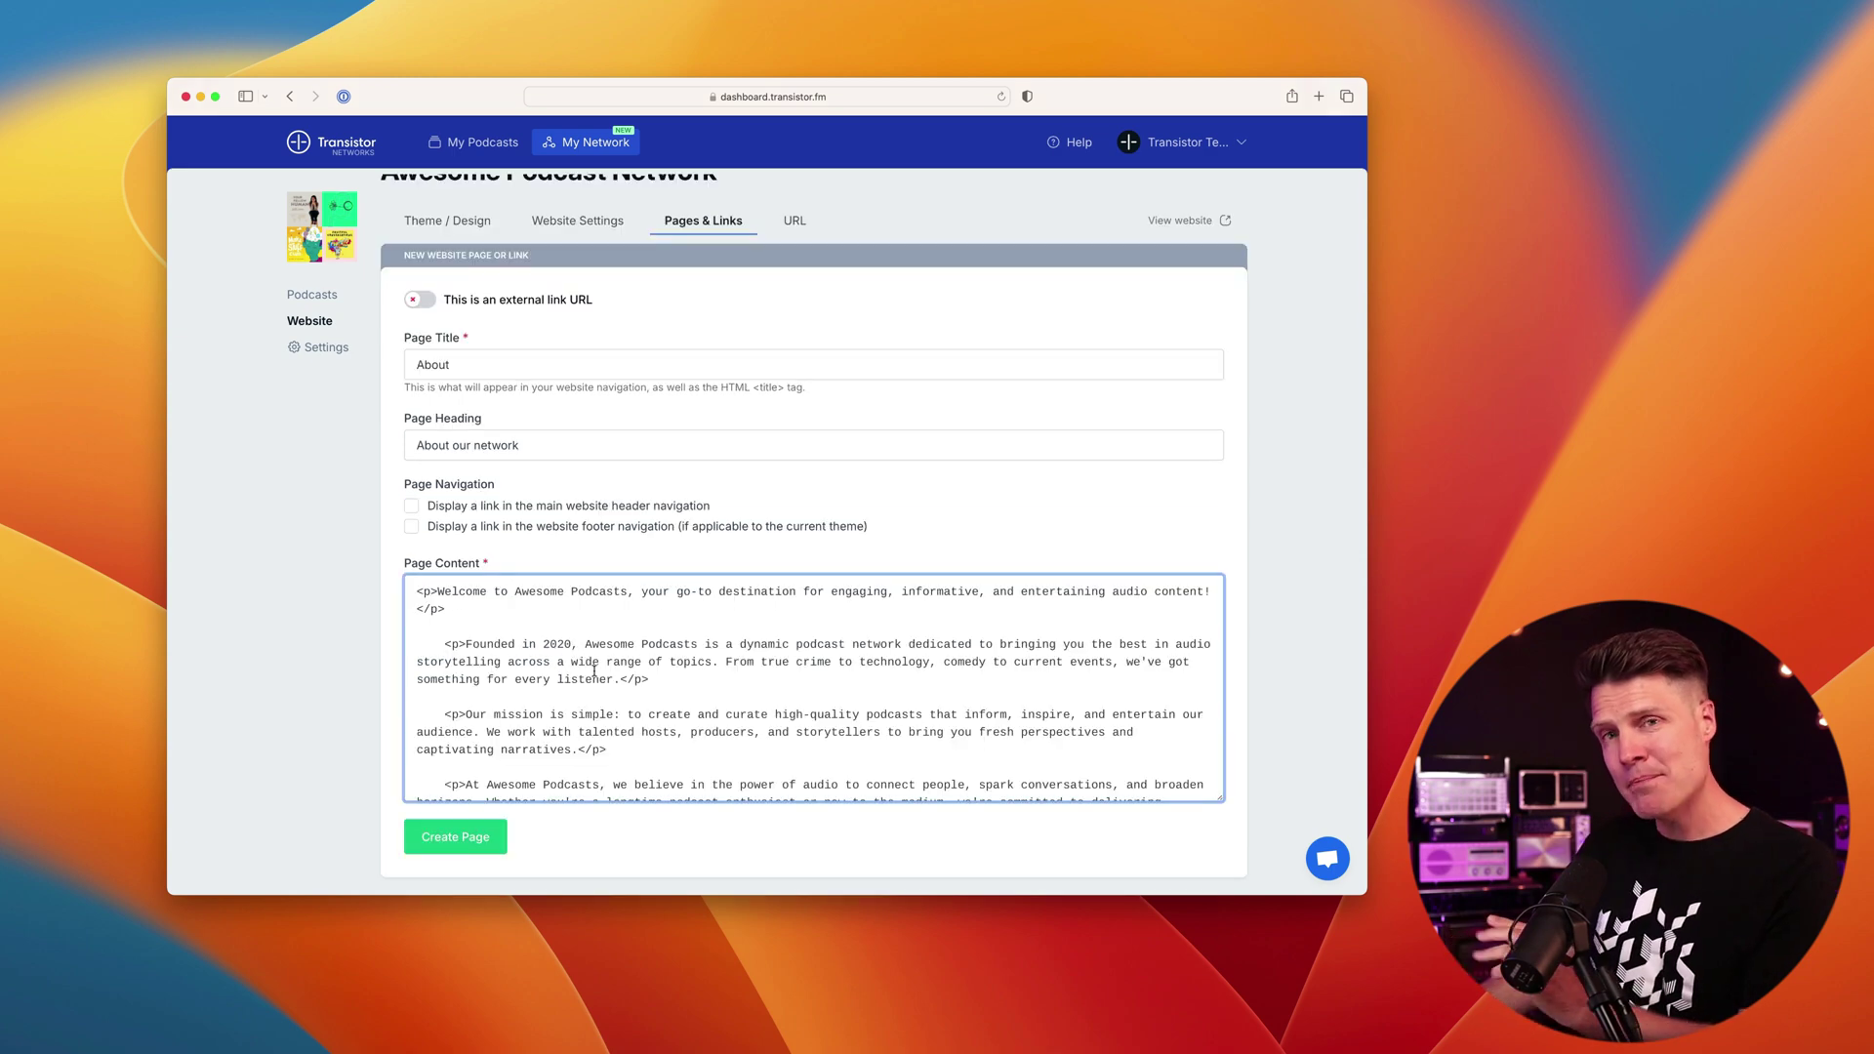
pyautogui.click(911, 496)
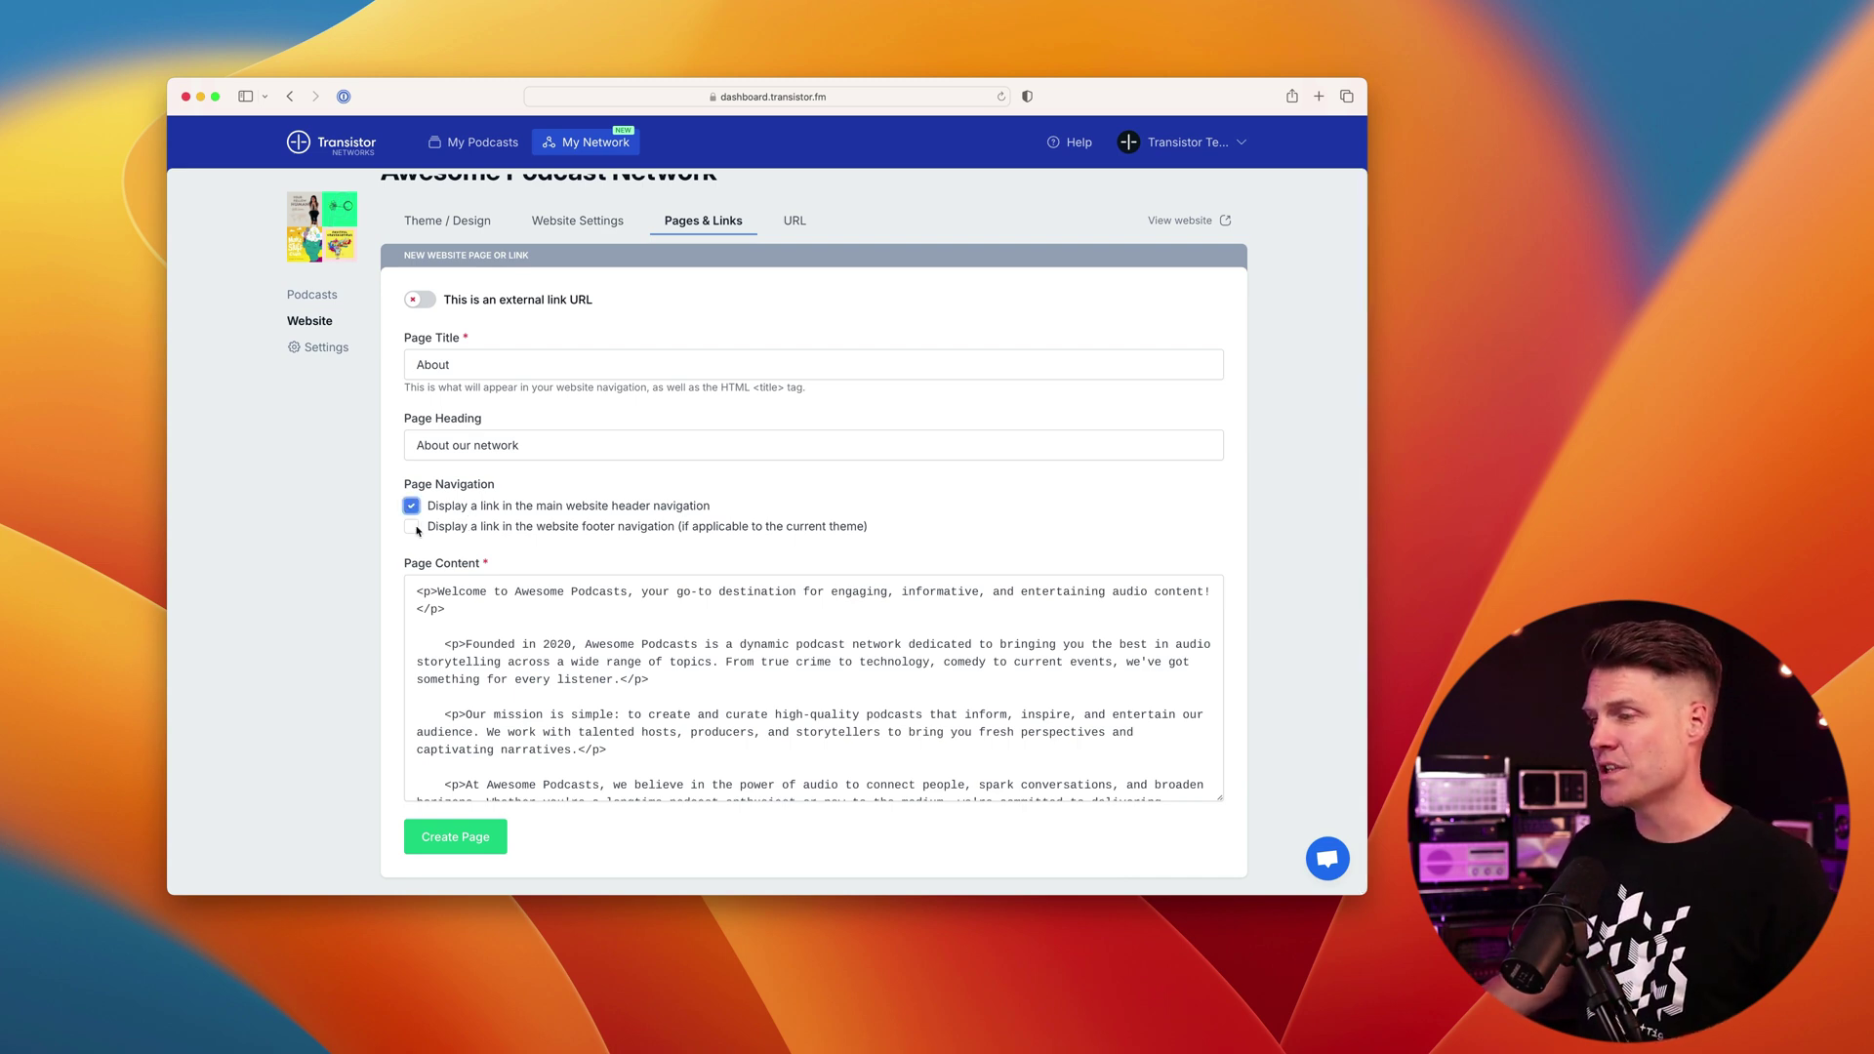
pyautogui.click(450, 843)
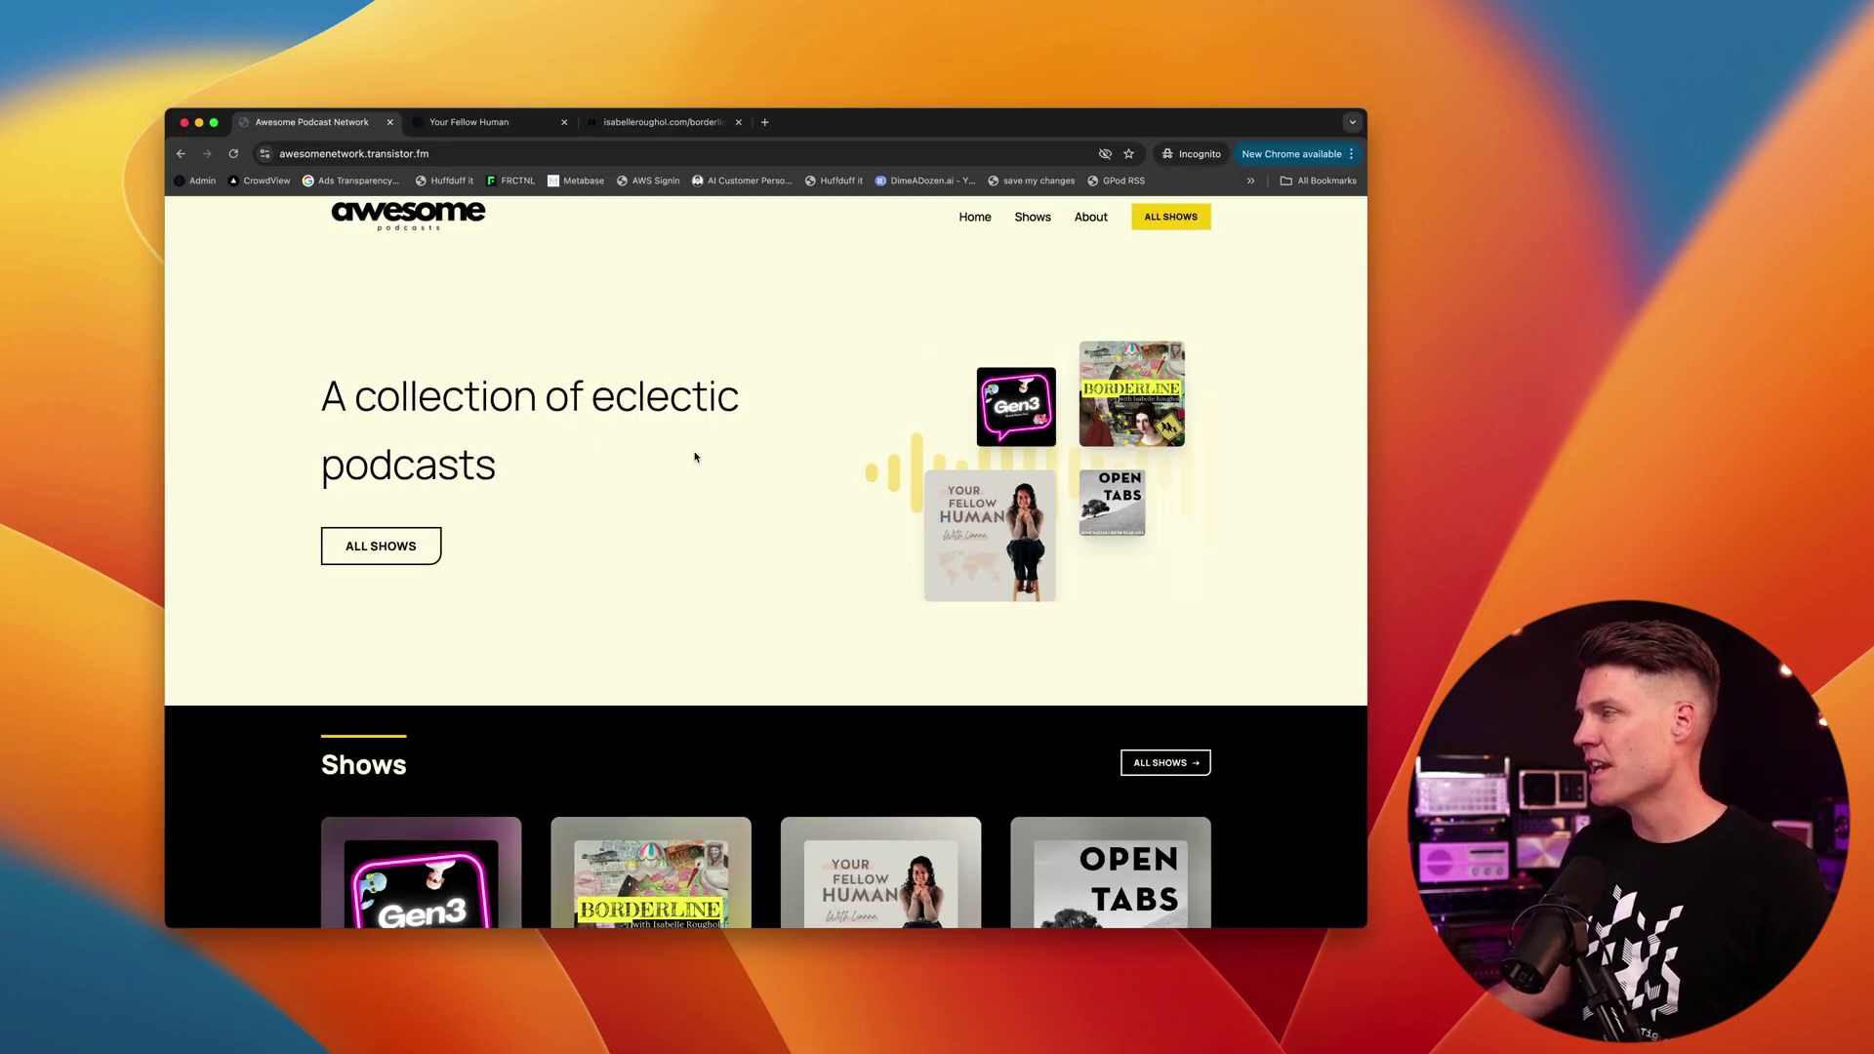
# Step: Browse the live About and Shows pages, then visit the Critical Conversations show site
pyautogui.click(1086, 220)
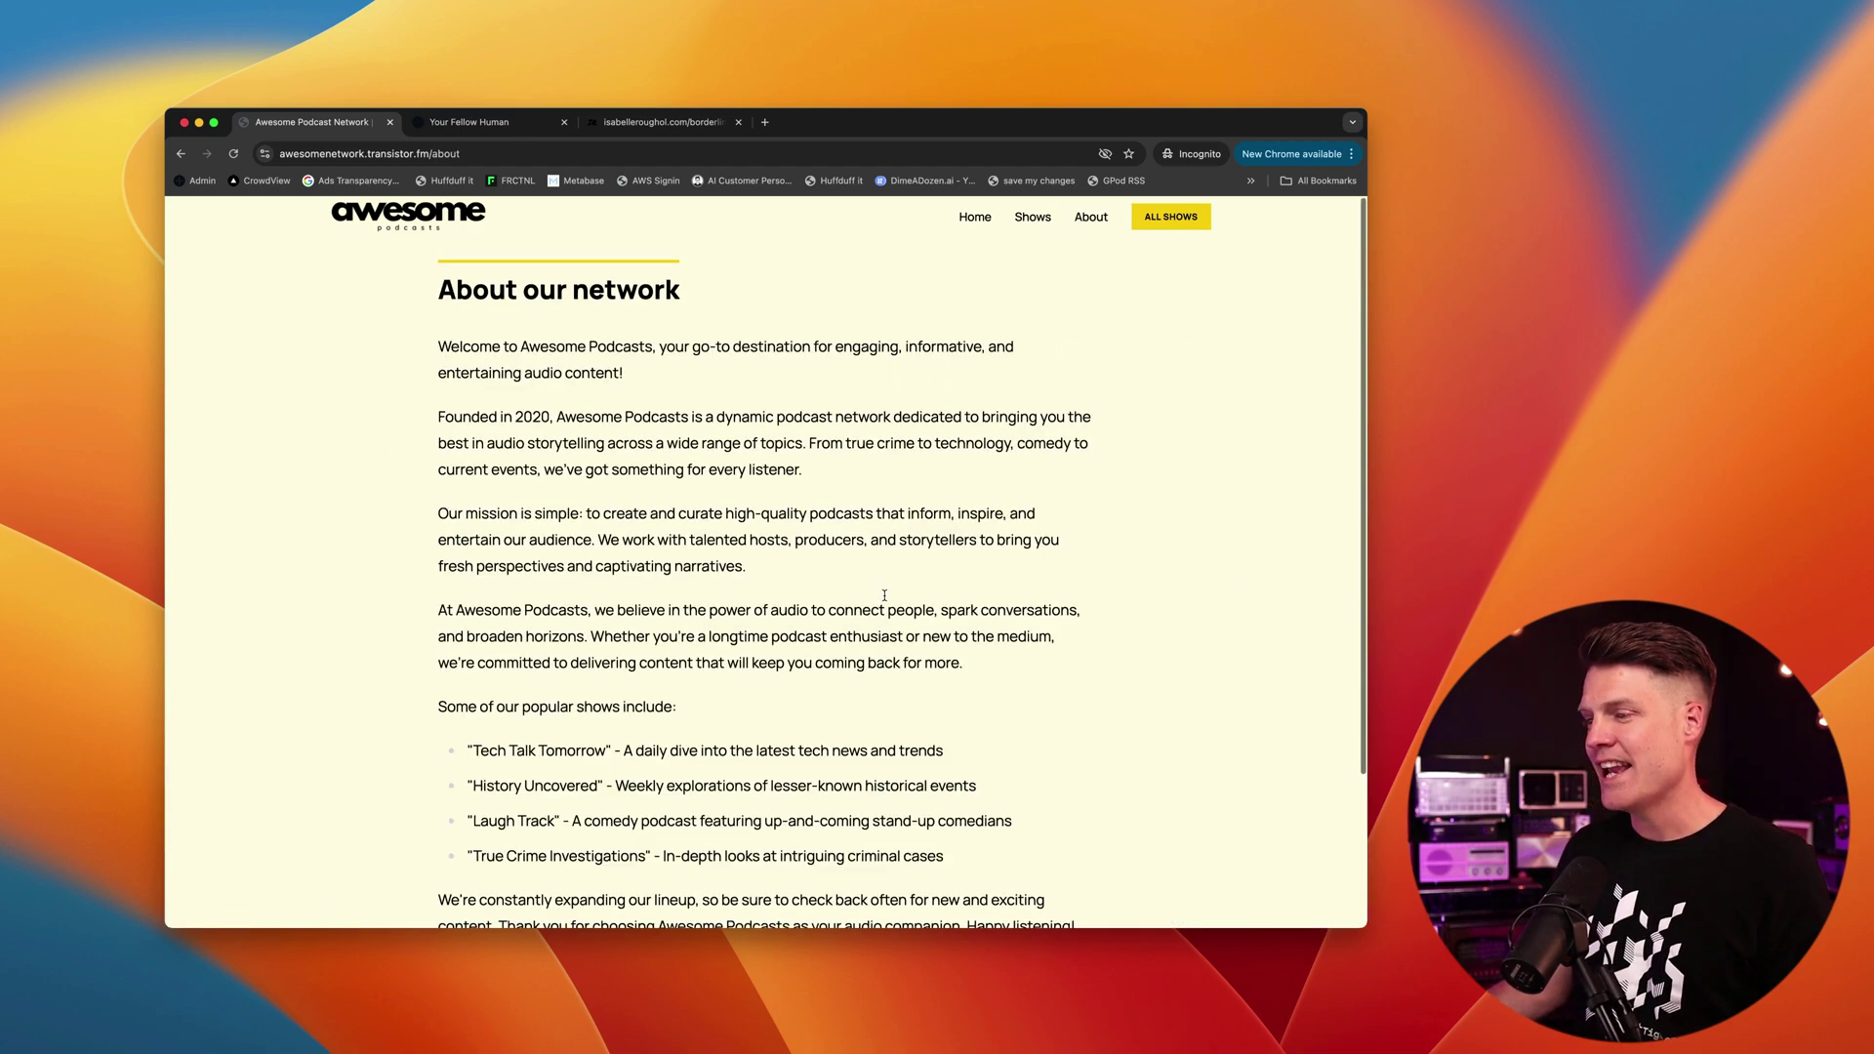
pyautogui.scroll(-3, 822, 586)
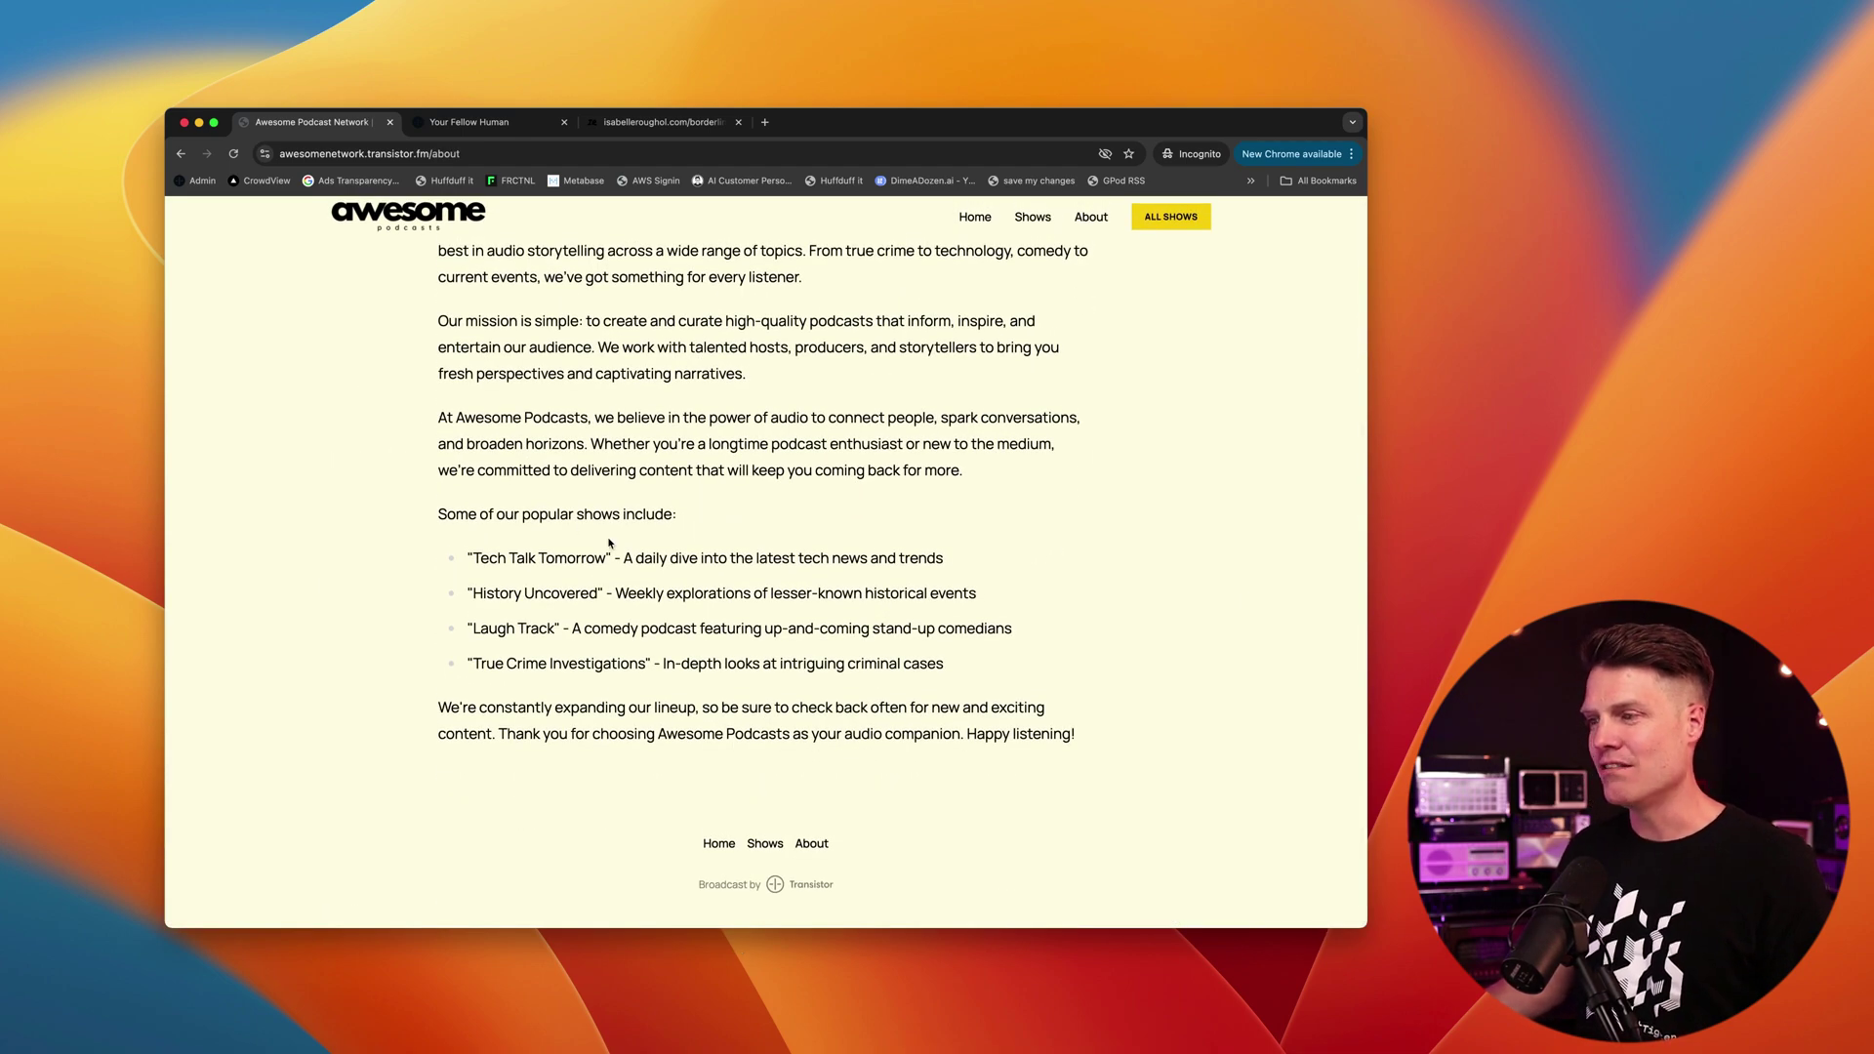
pyautogui.scroll(3, 609, 544)
pyautogui.click(1032, 216)
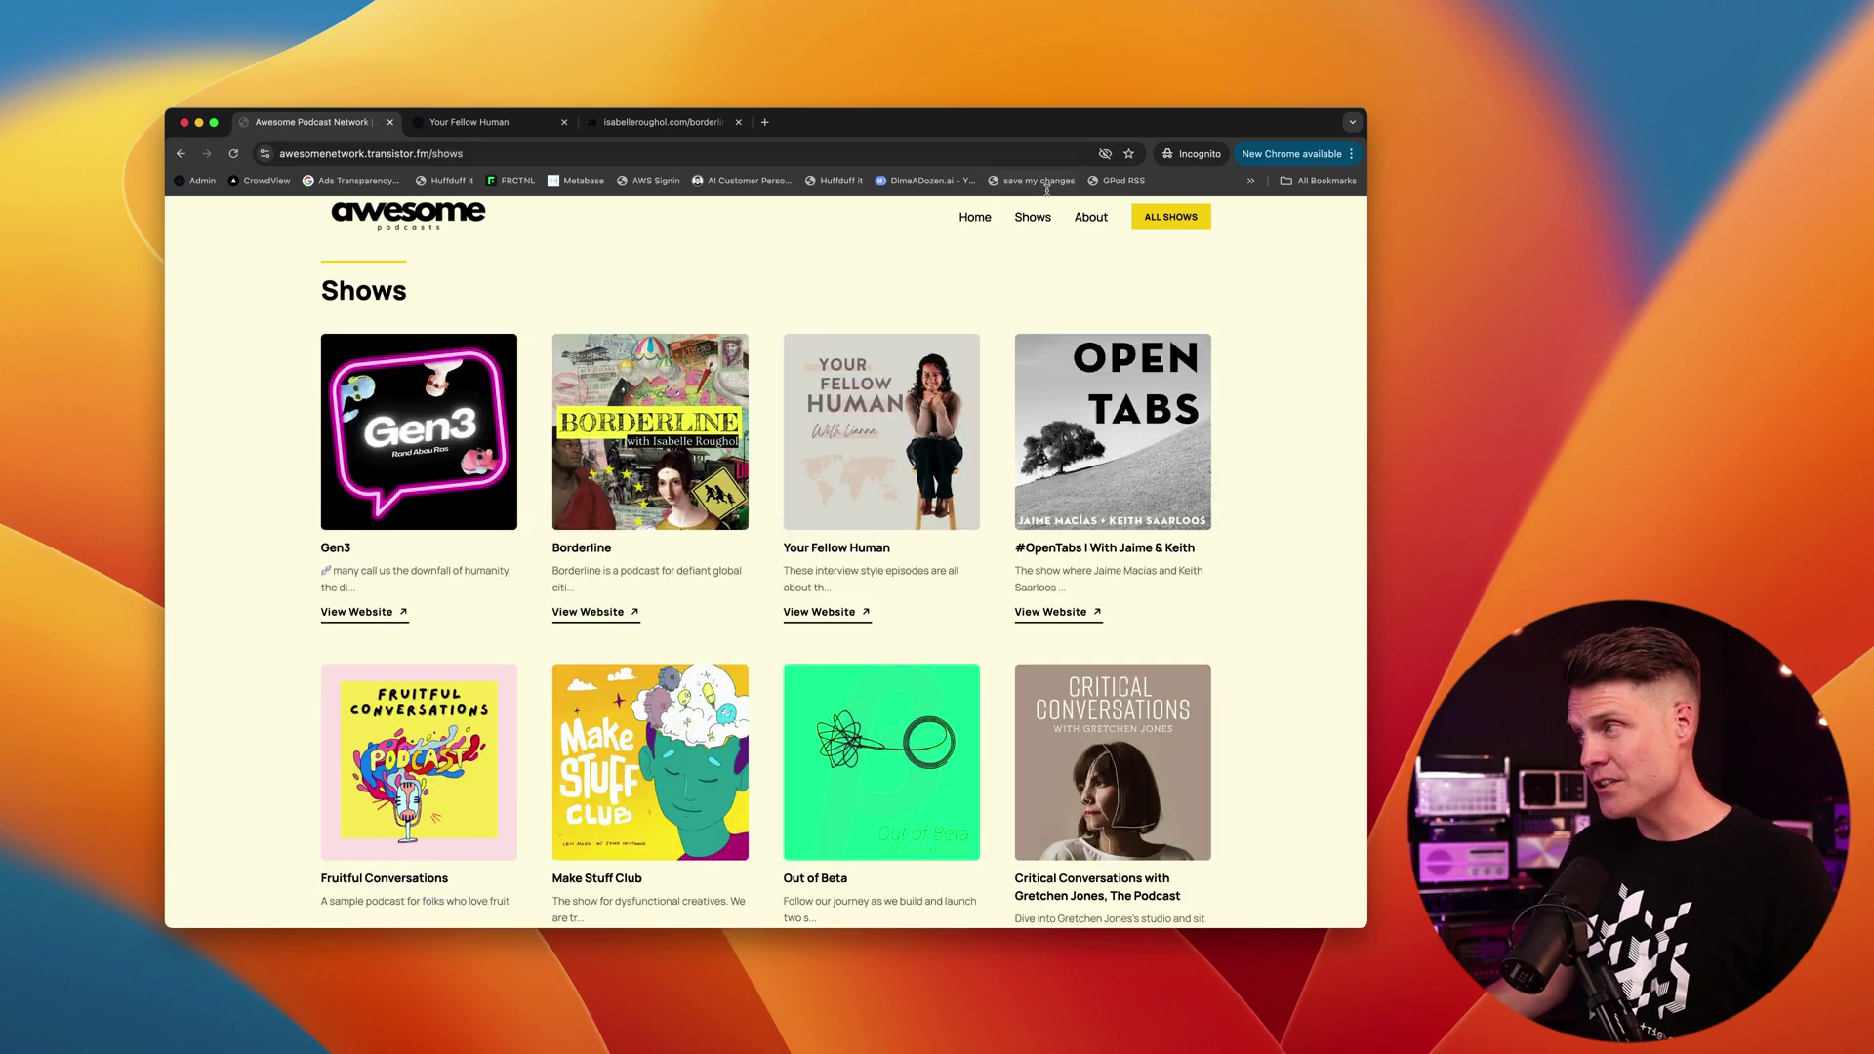
pyautogui.scroll(-5, 820, 441)
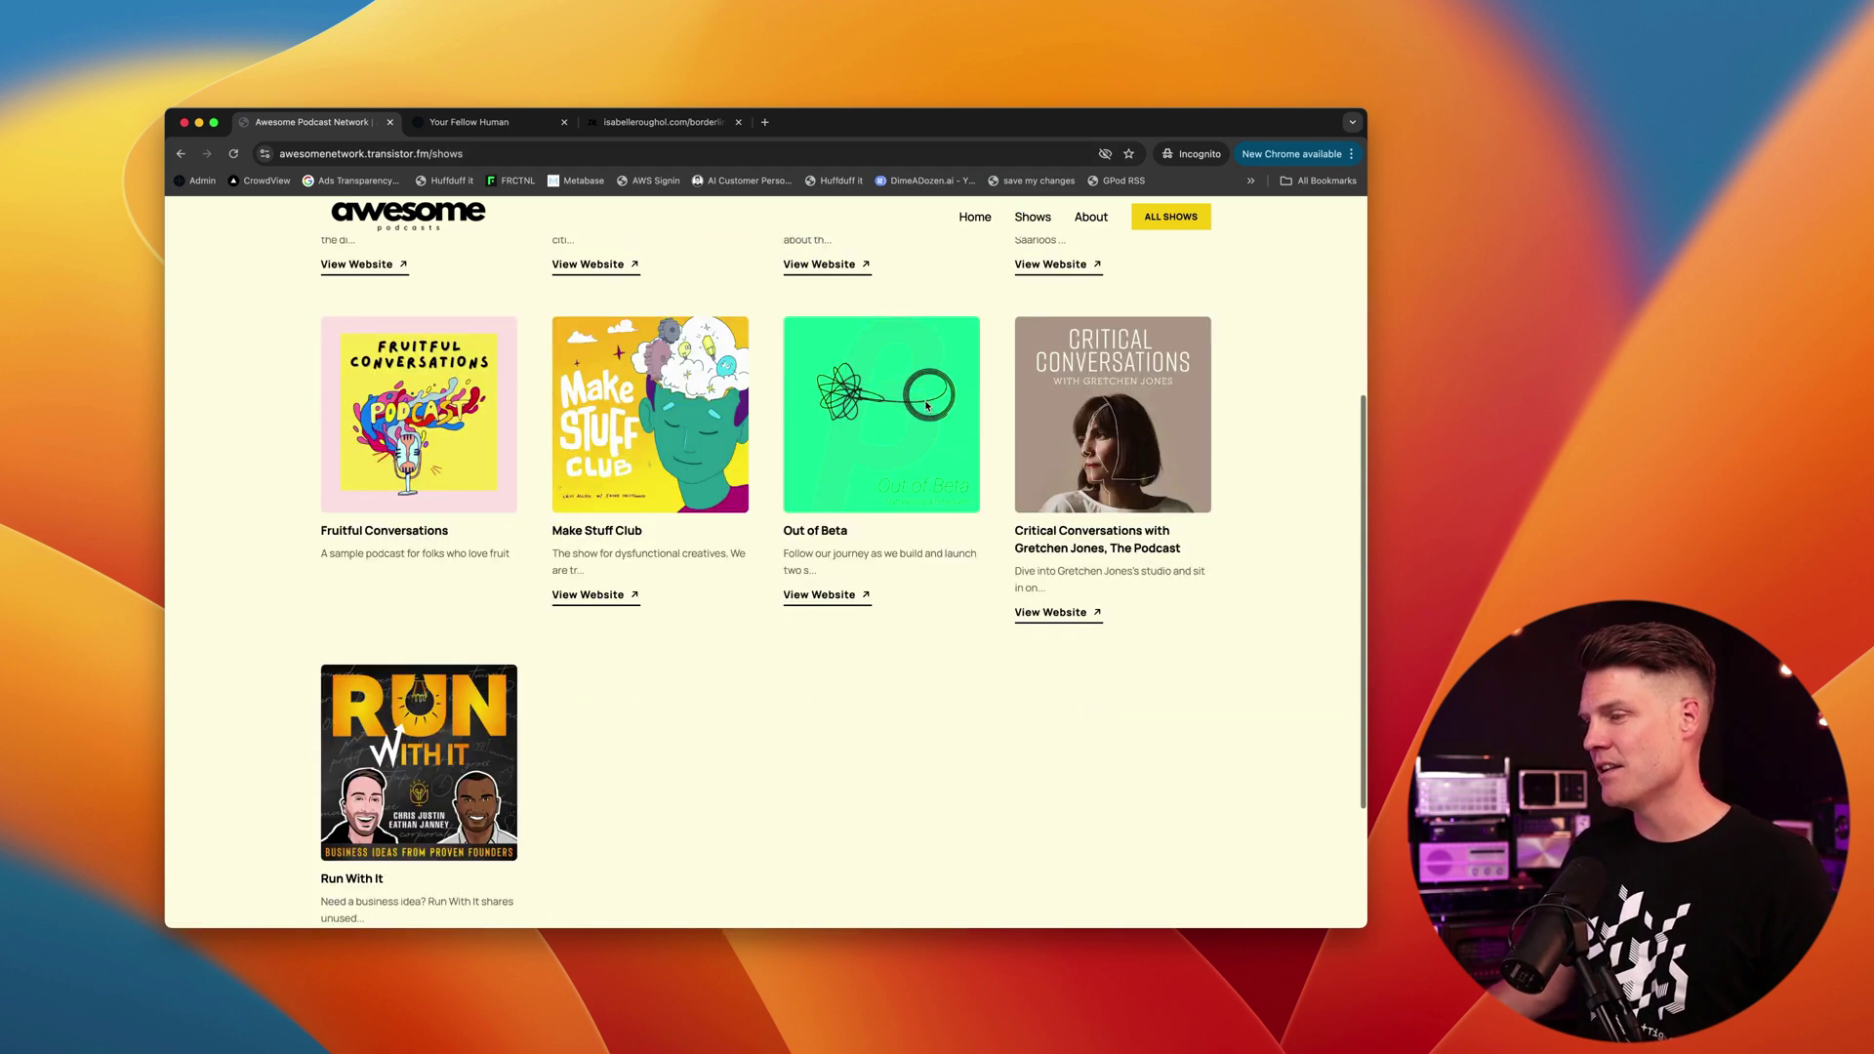
pyautogui.scroll(-2, 680, 579)
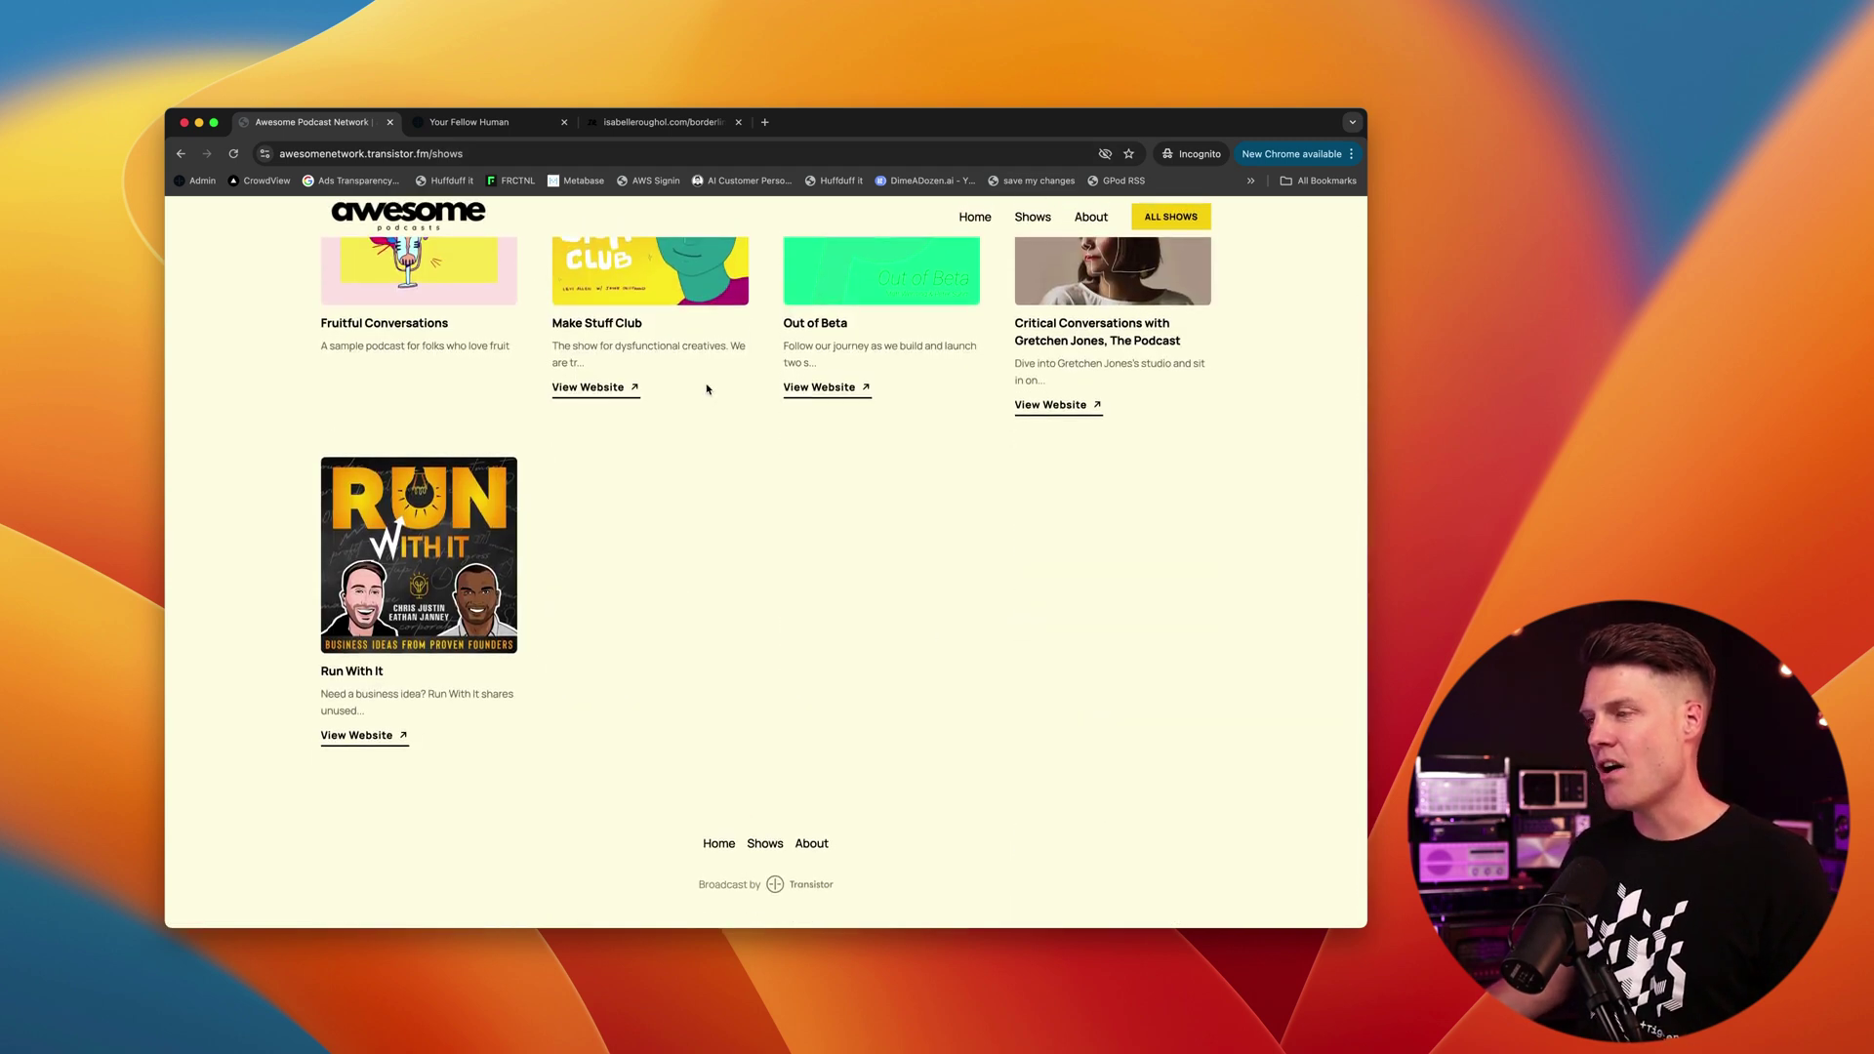
pyautogui.scroll(5, 705, 387)
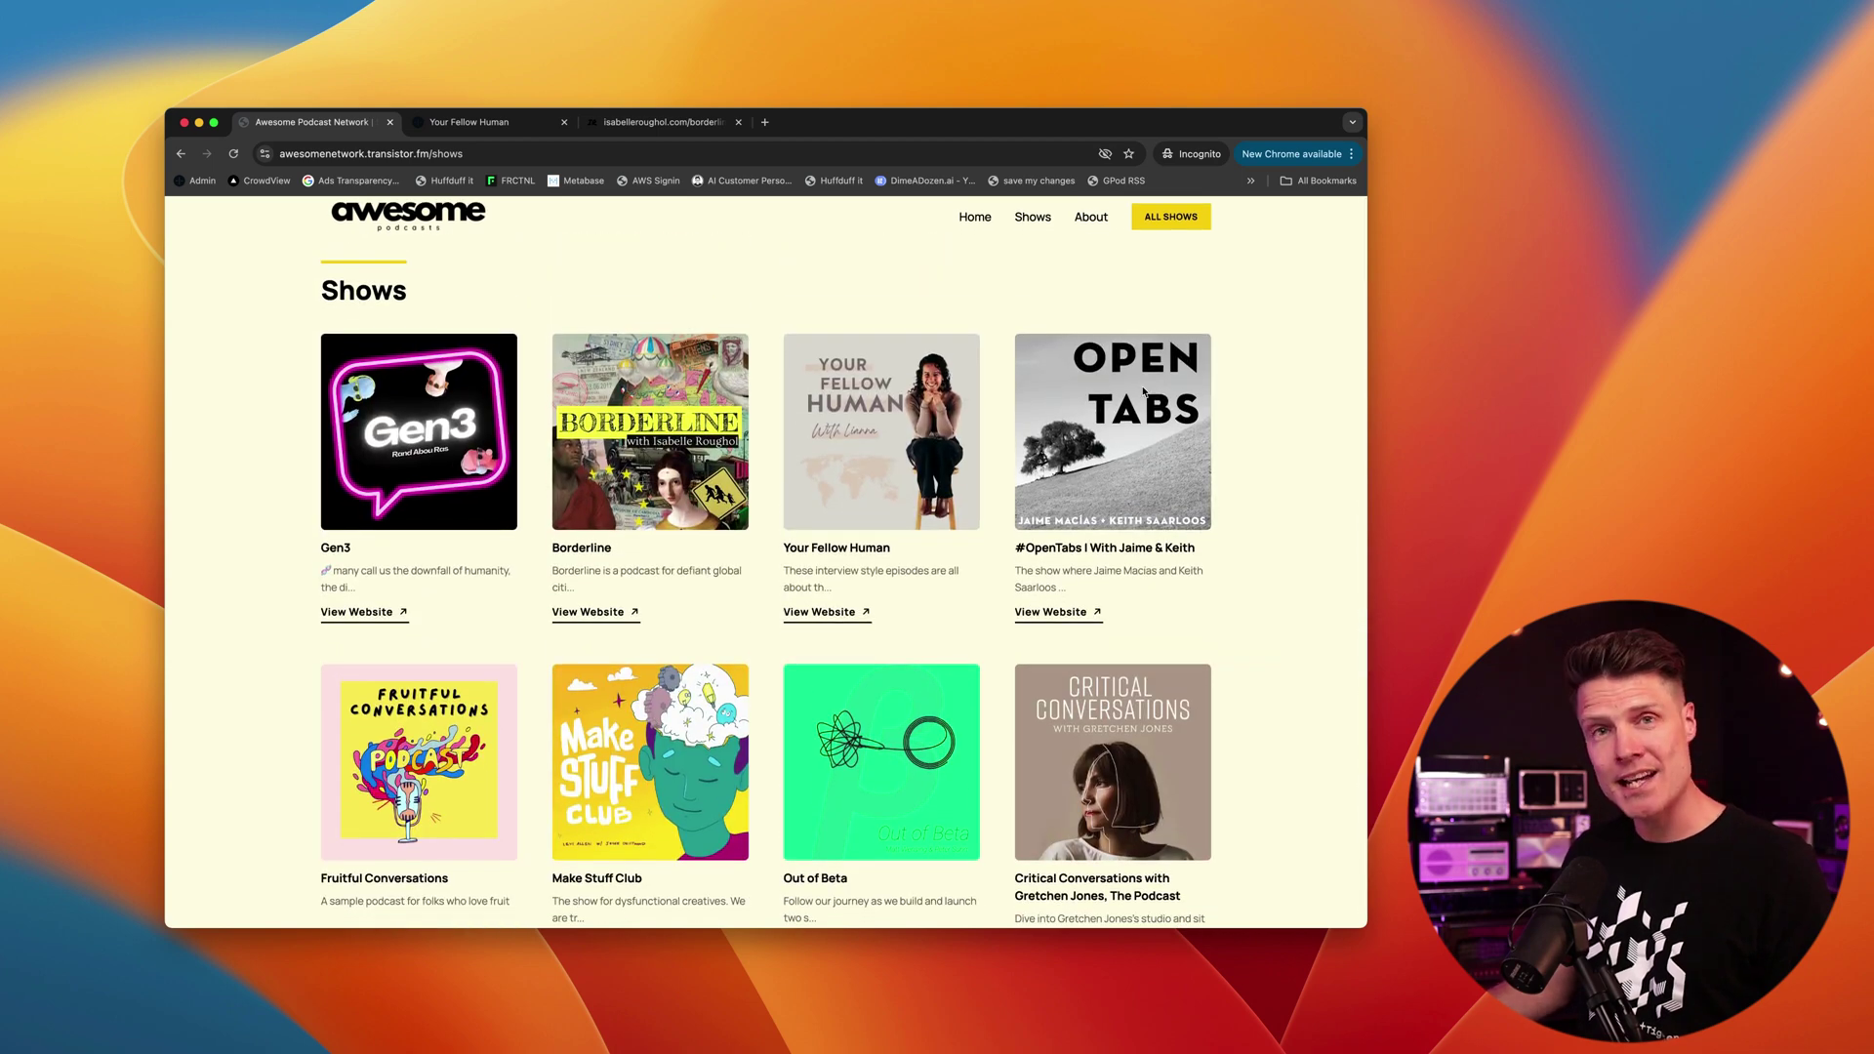
pyautogui.scroll(-3, 1143, 586)
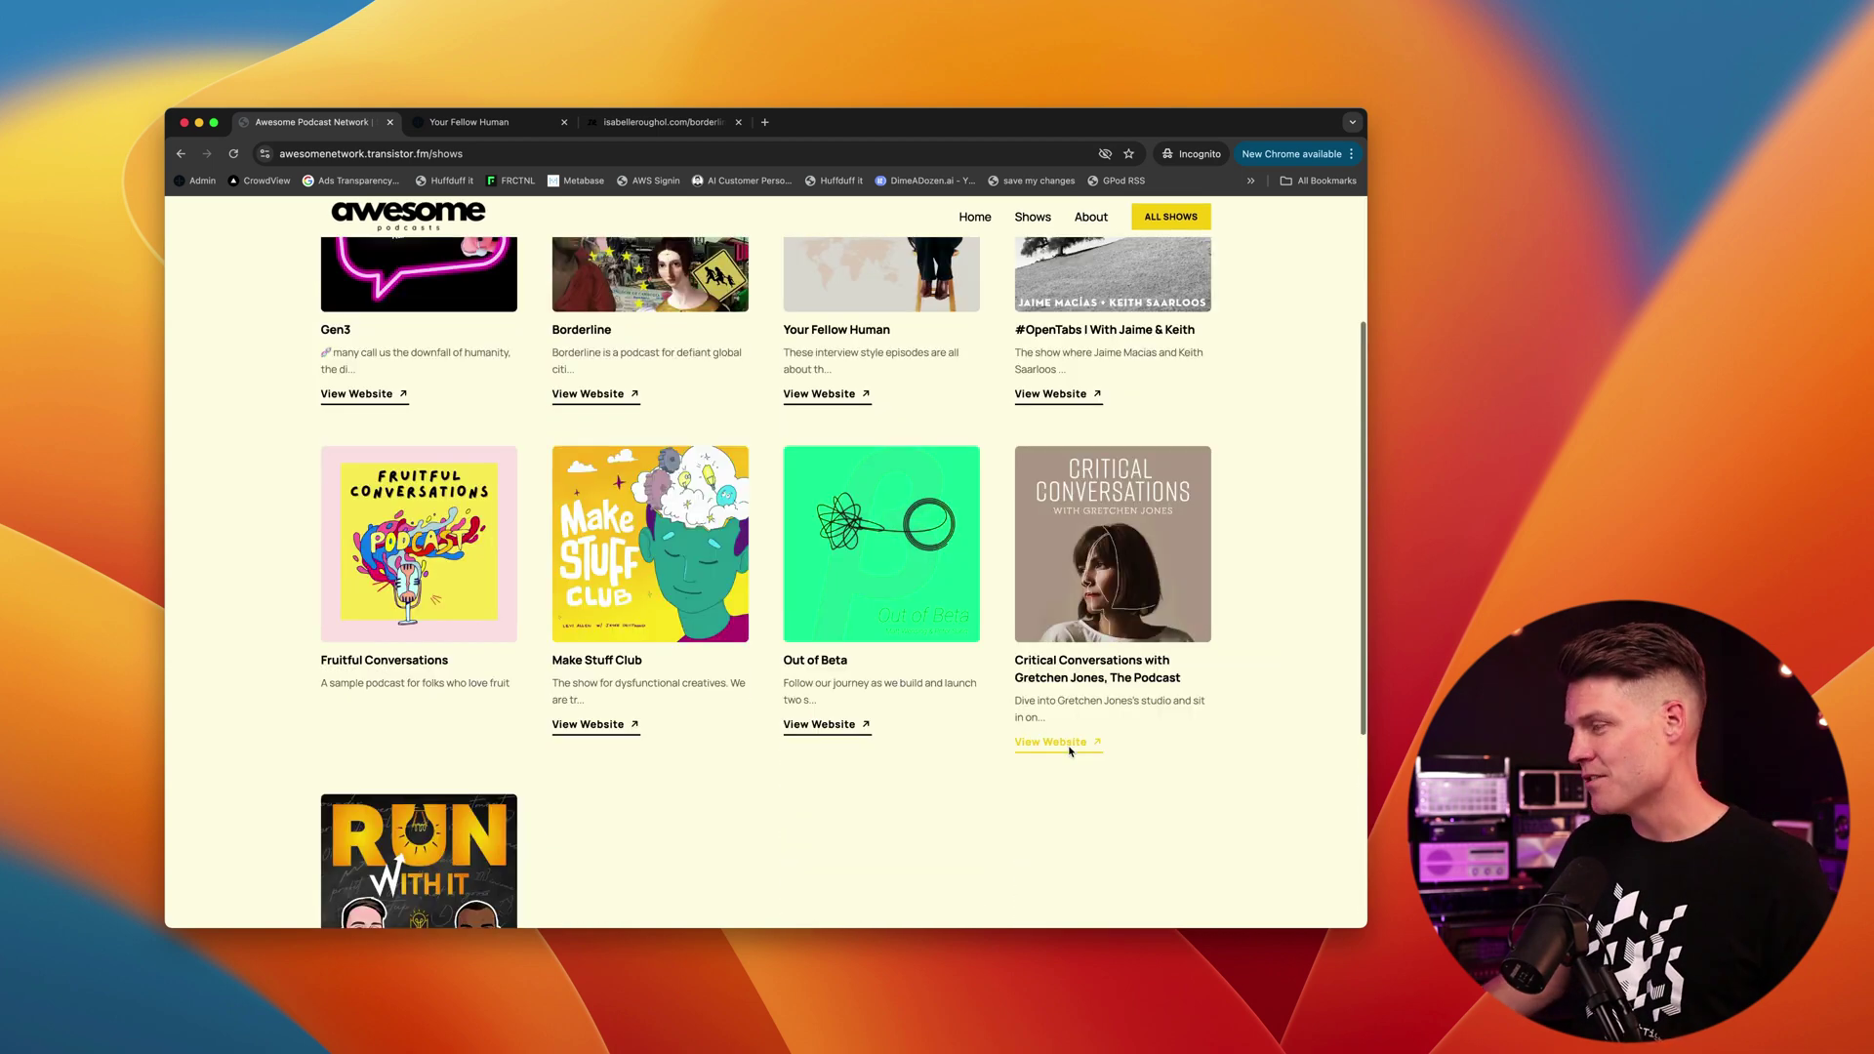
pyautogui.click(1071, 746)
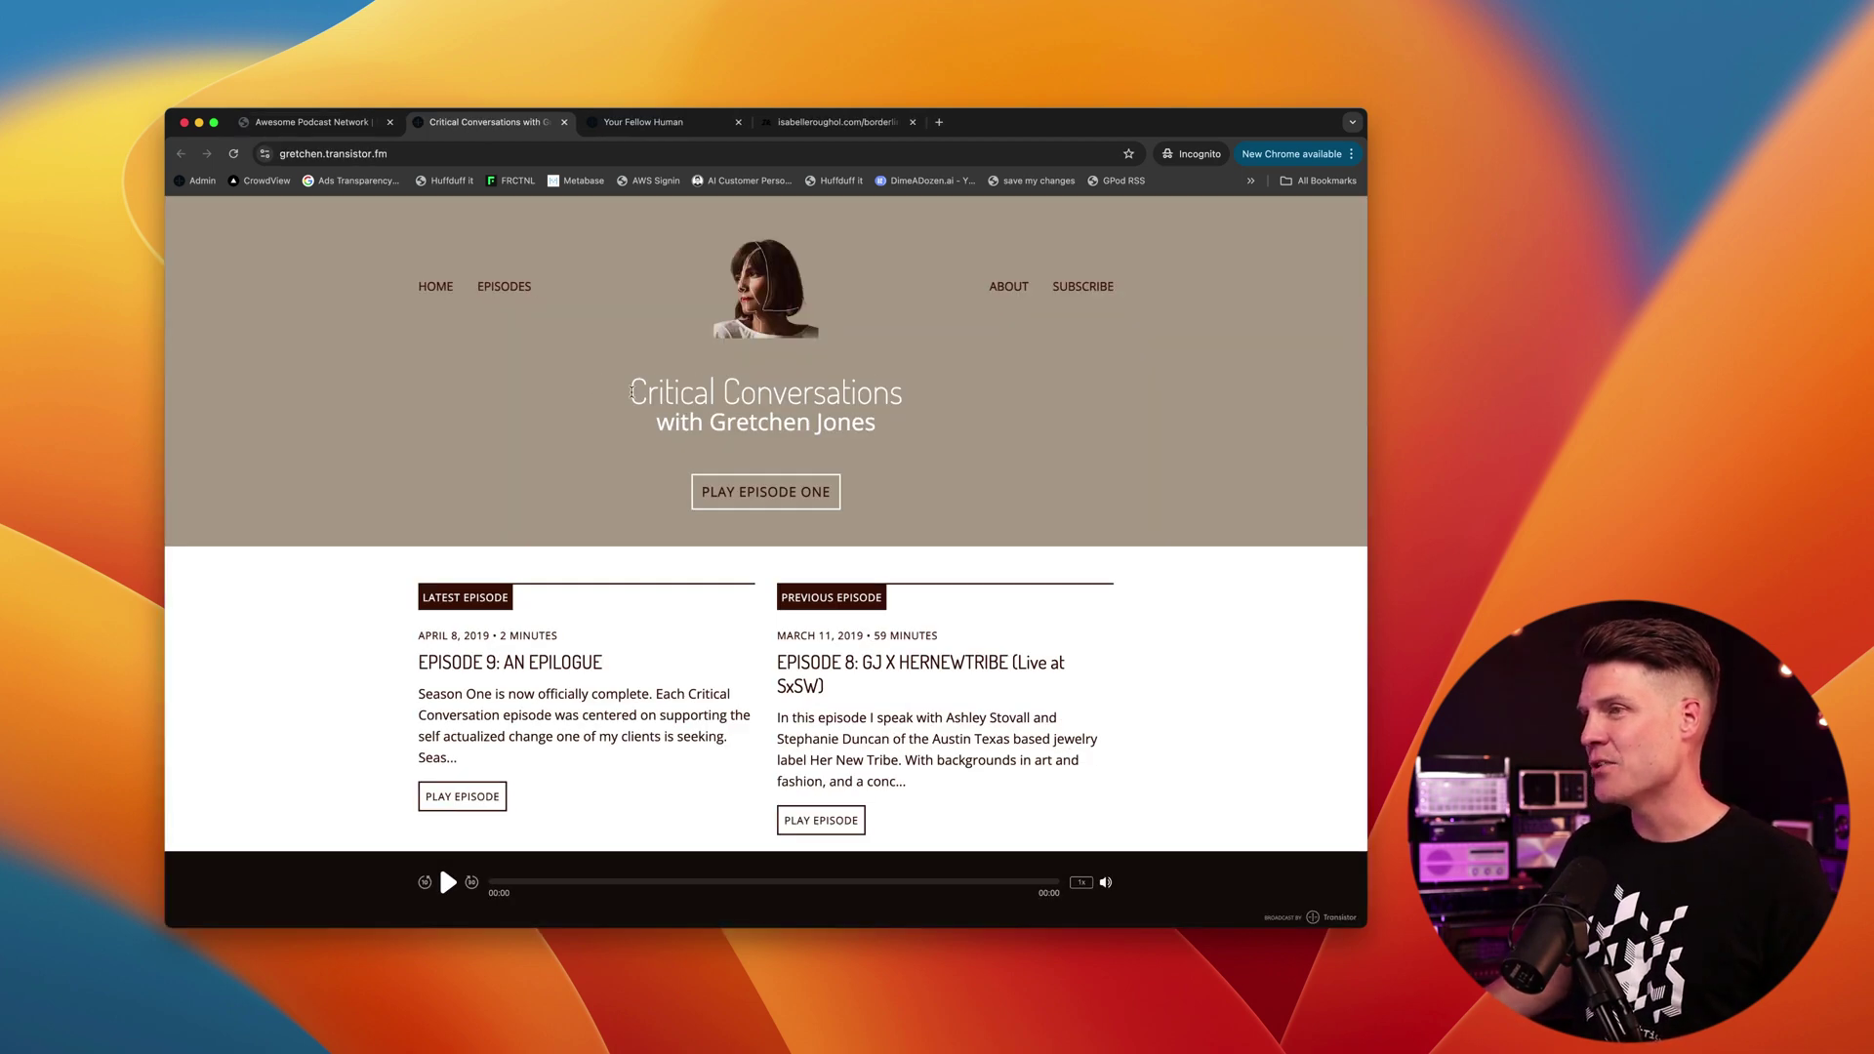
pyautogui.click(315, 122)
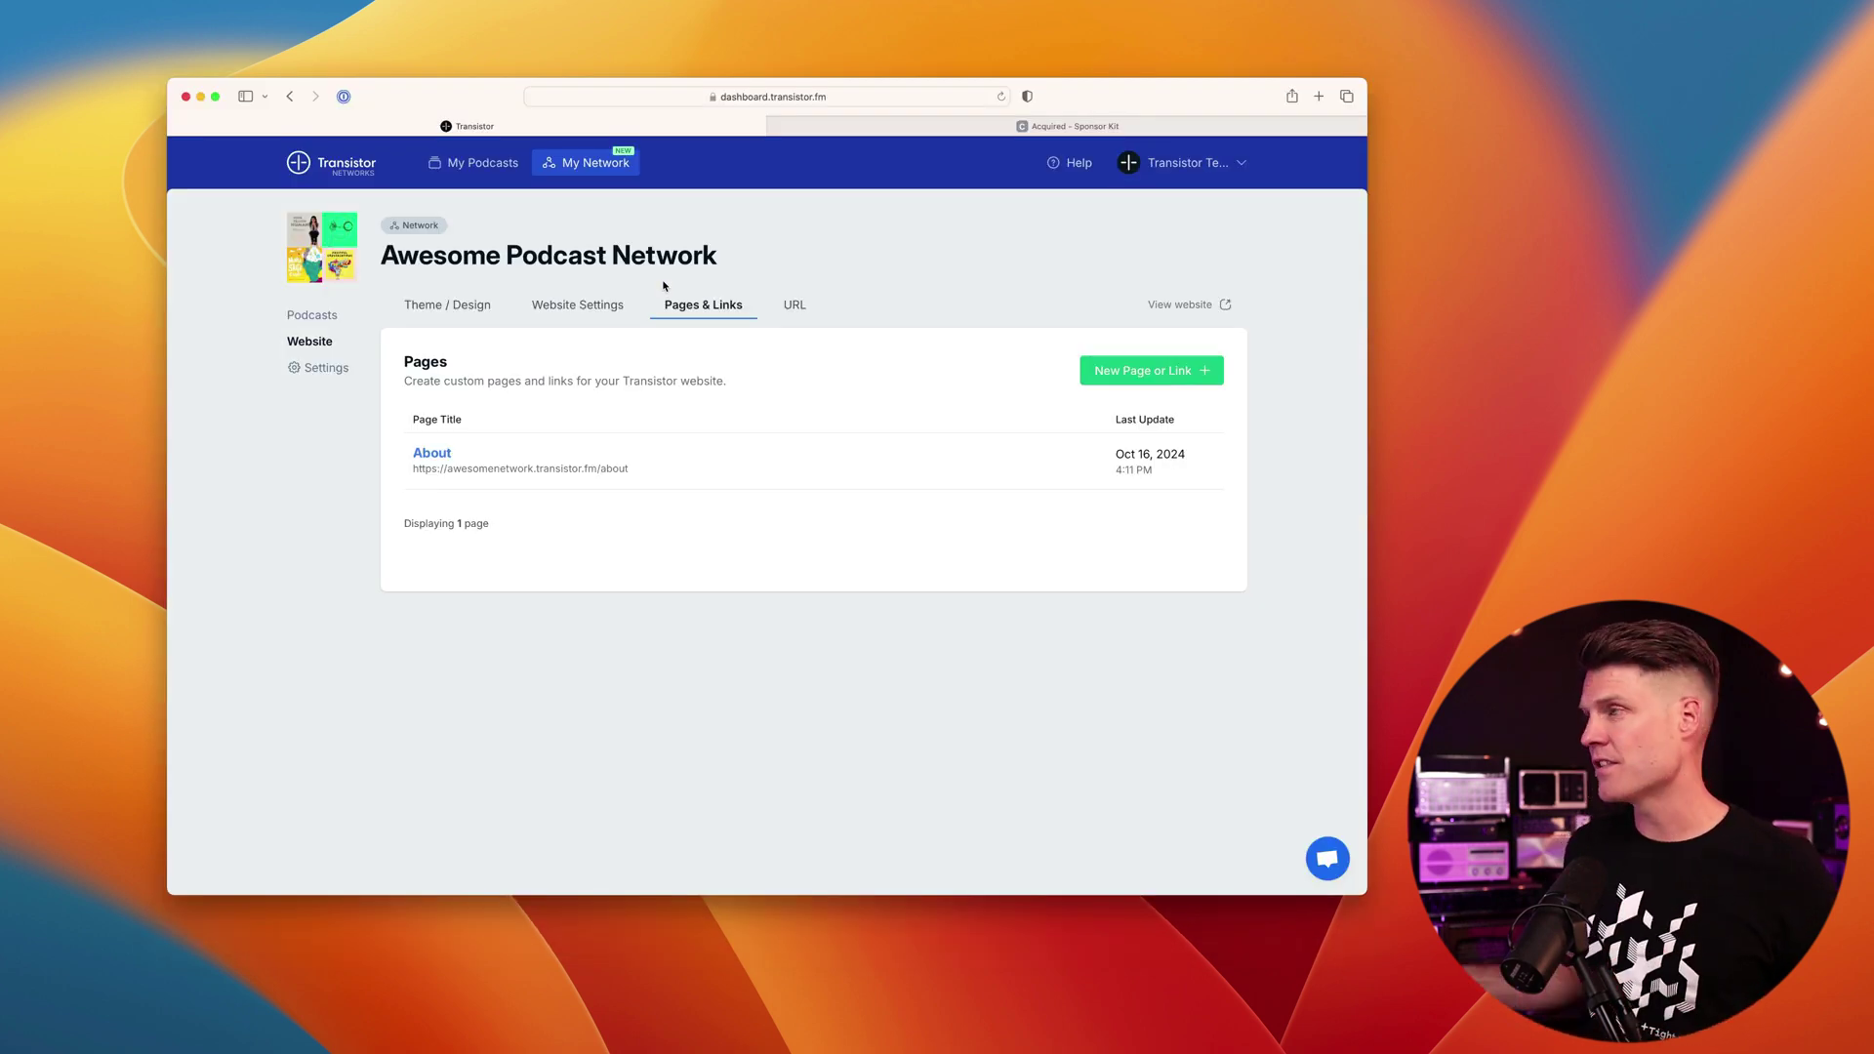
pyautogui.click(1064, 127)
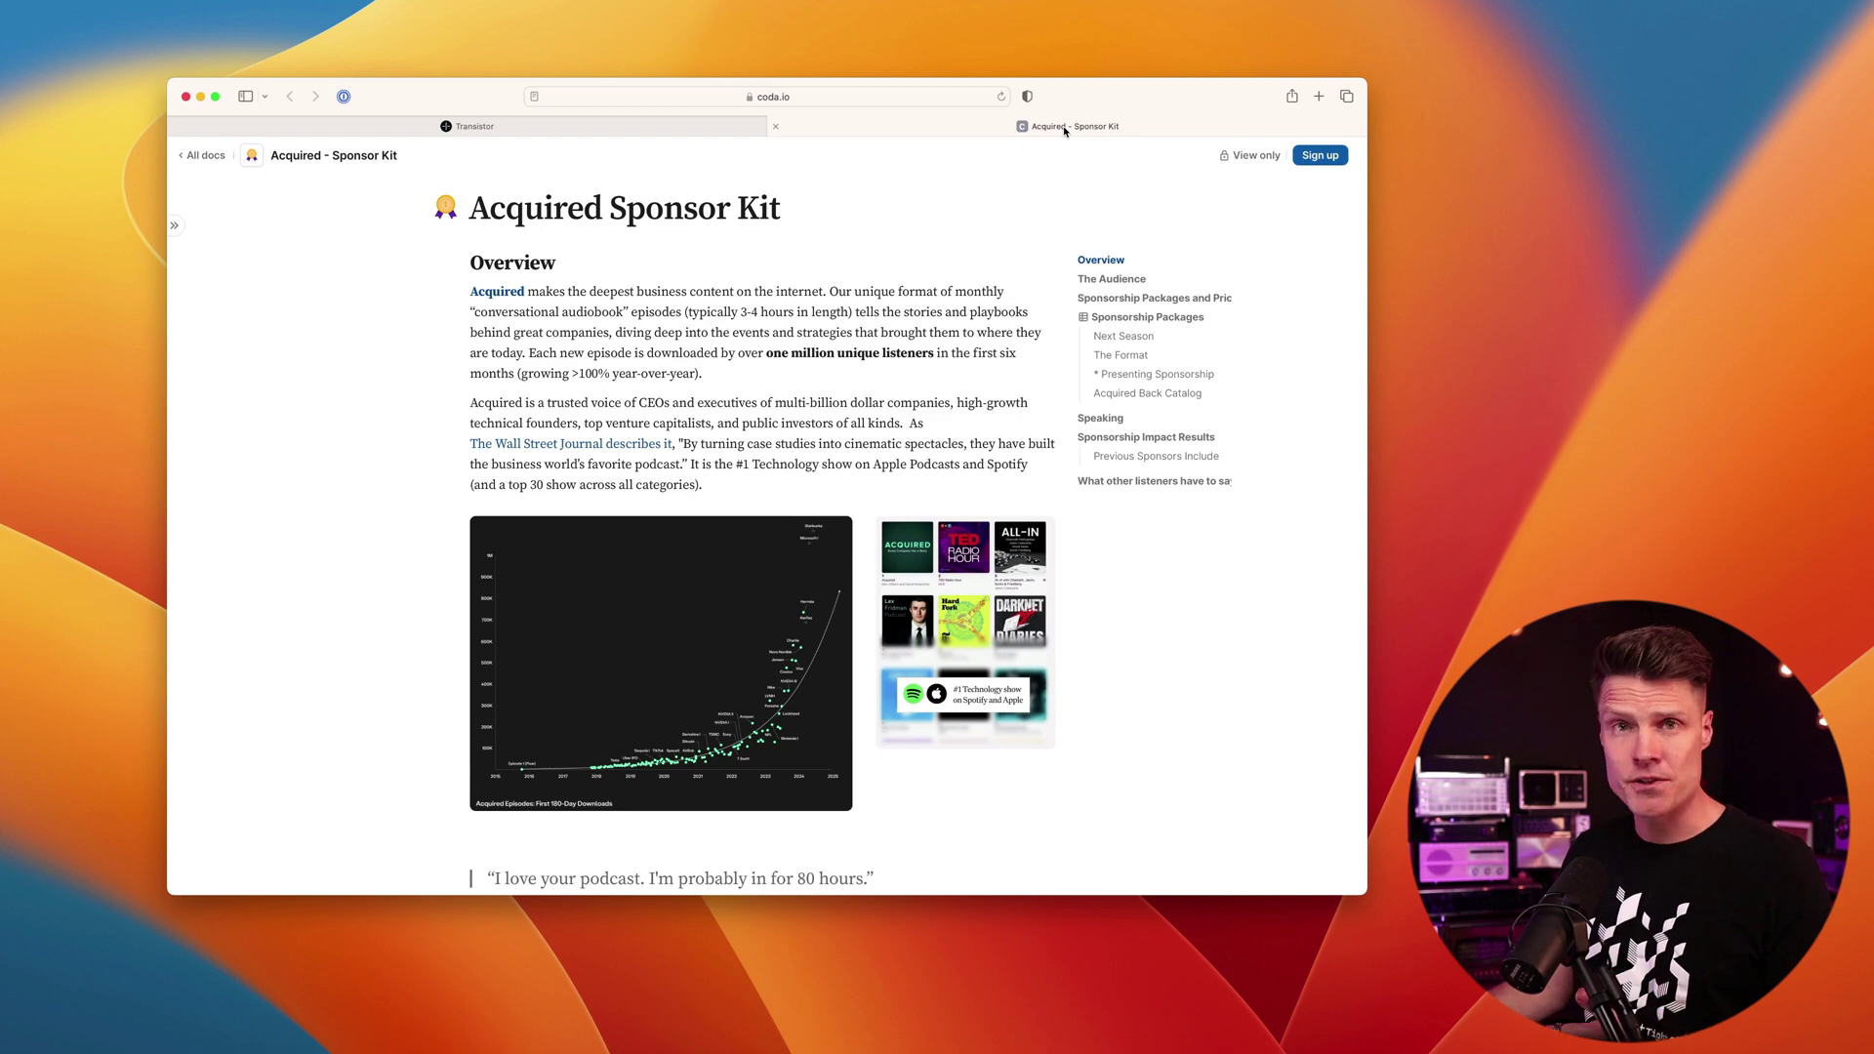
pyautogui.click(822, 99)
pyautogui.press('Escape')
pyautogui.click(483, 126)
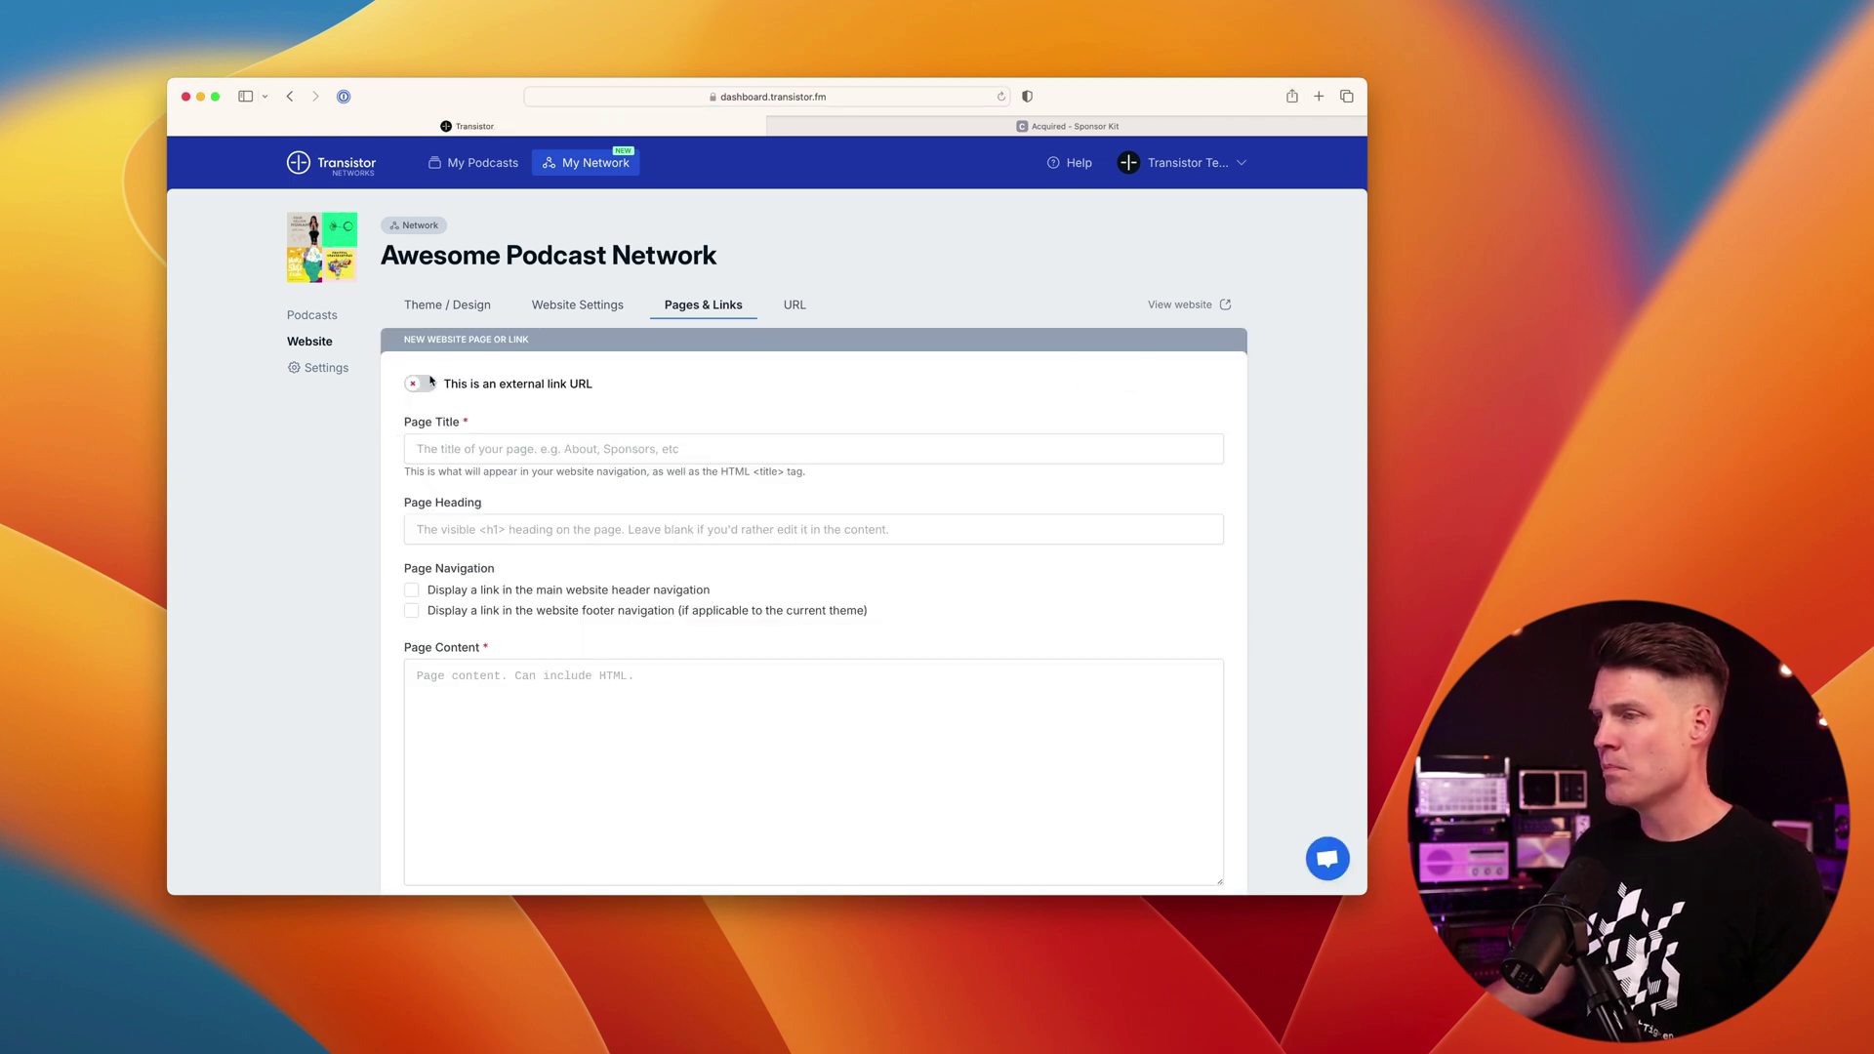
# Step: Create a 'Sponsorship' external link to the coda.io sponsor kit in the header navigation
pyautogui.click(415, 386)
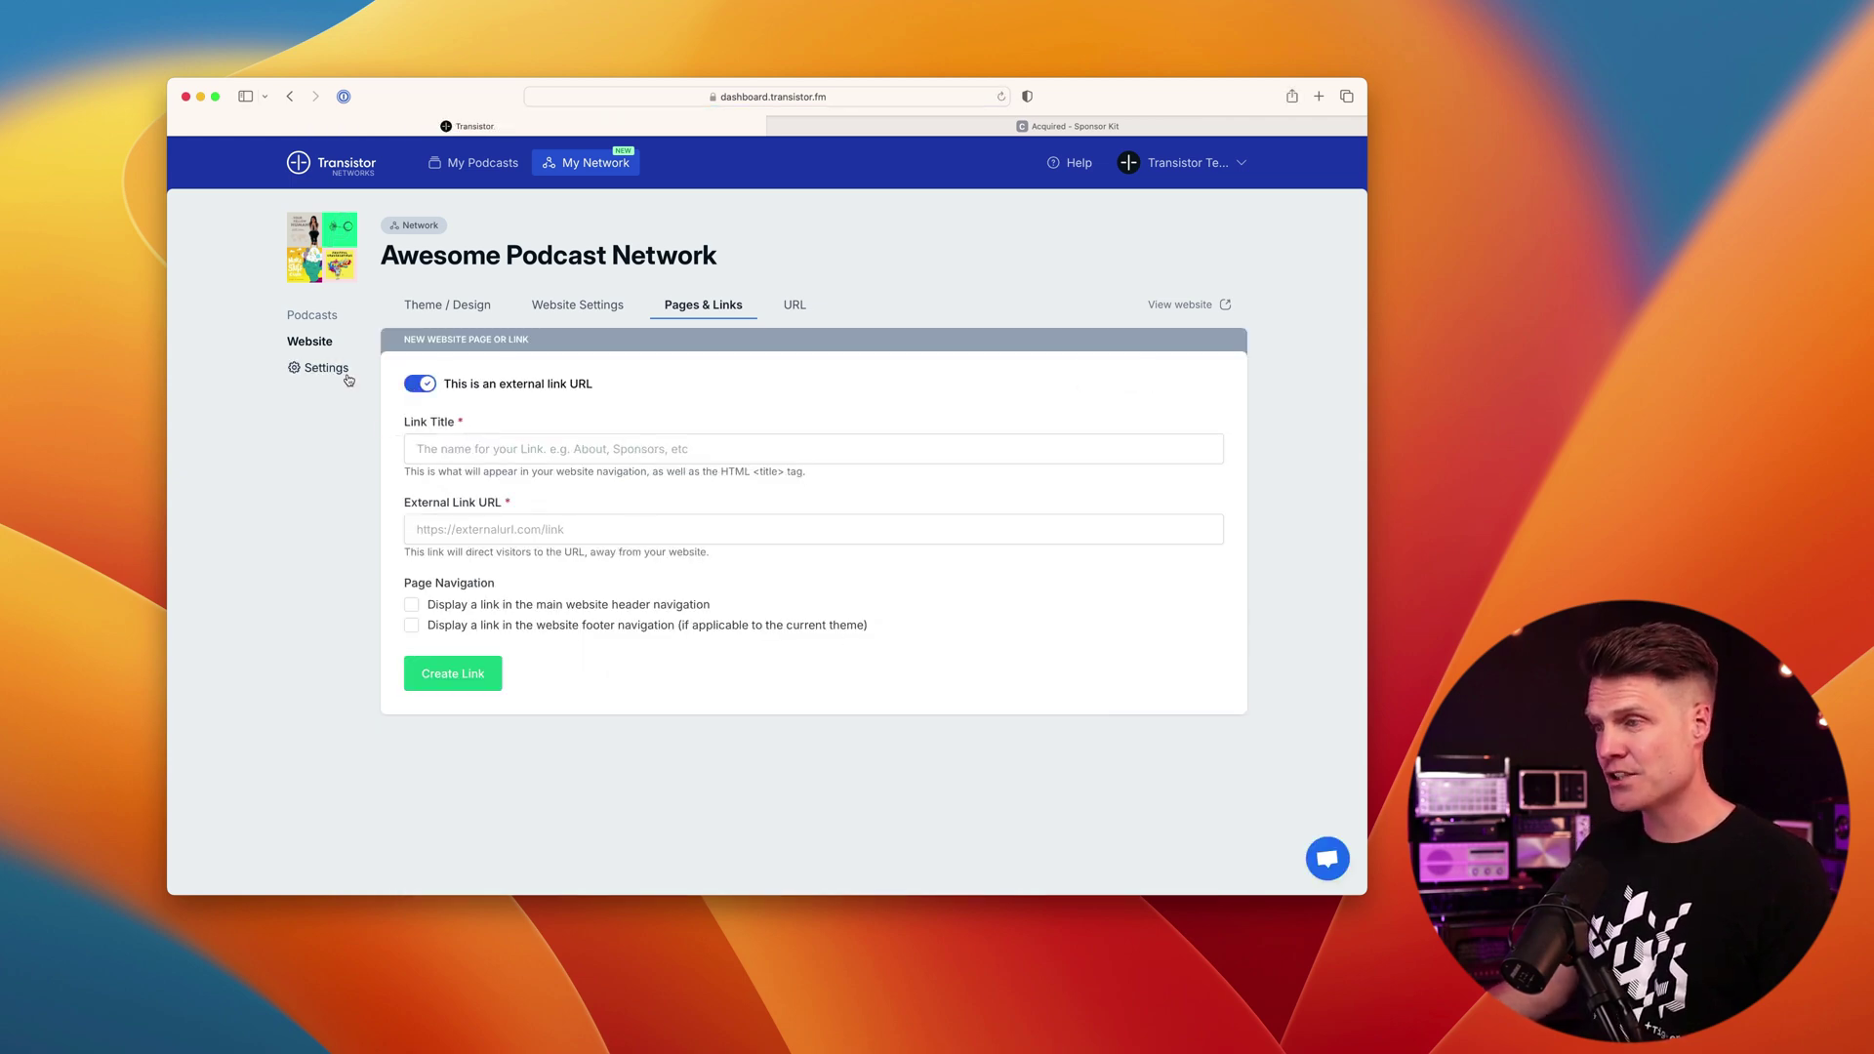
pyautogui.click(616, 452)
pyautogui.write('Sponsorship')
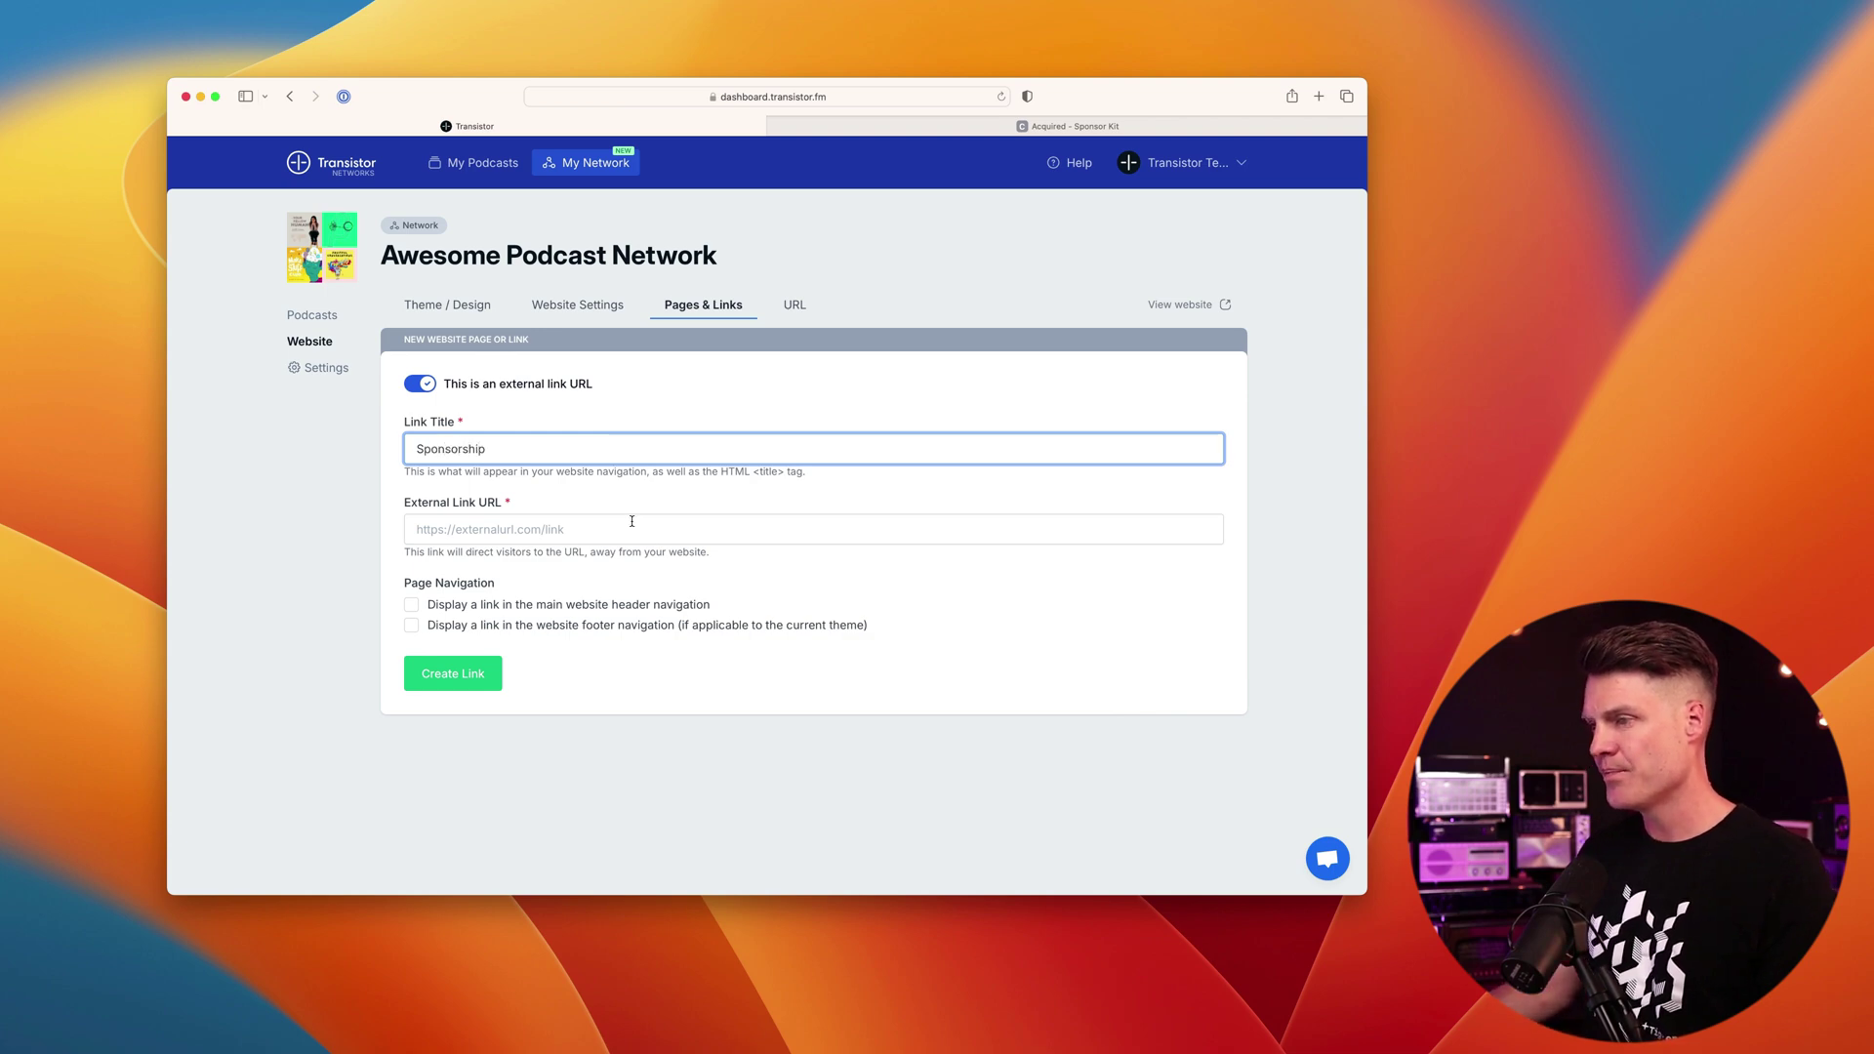
pyautogui.click(632, 522)
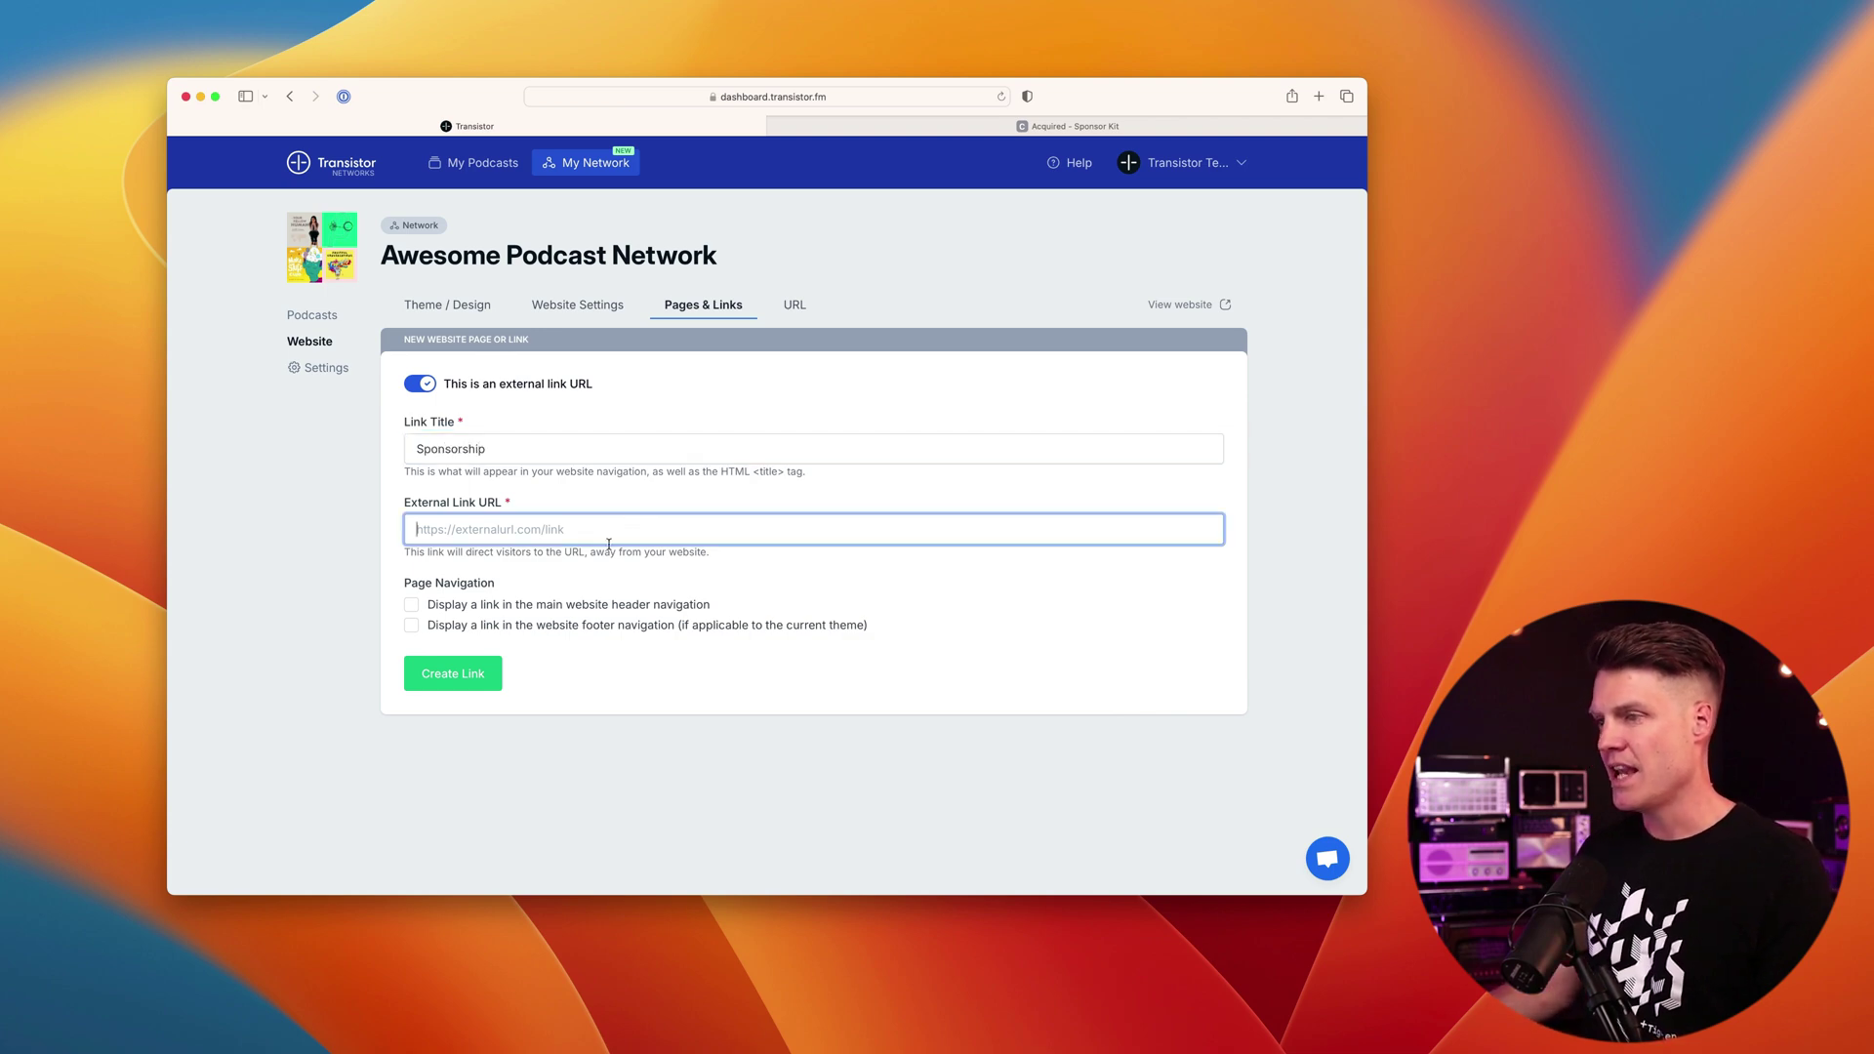
pyautogui.write('https://coda.io/d/Acquired-Sponsor-Kit_d09fteR3ux_/Acquired-Sponsor-Kit_suBvfnen#_luNTJP42')
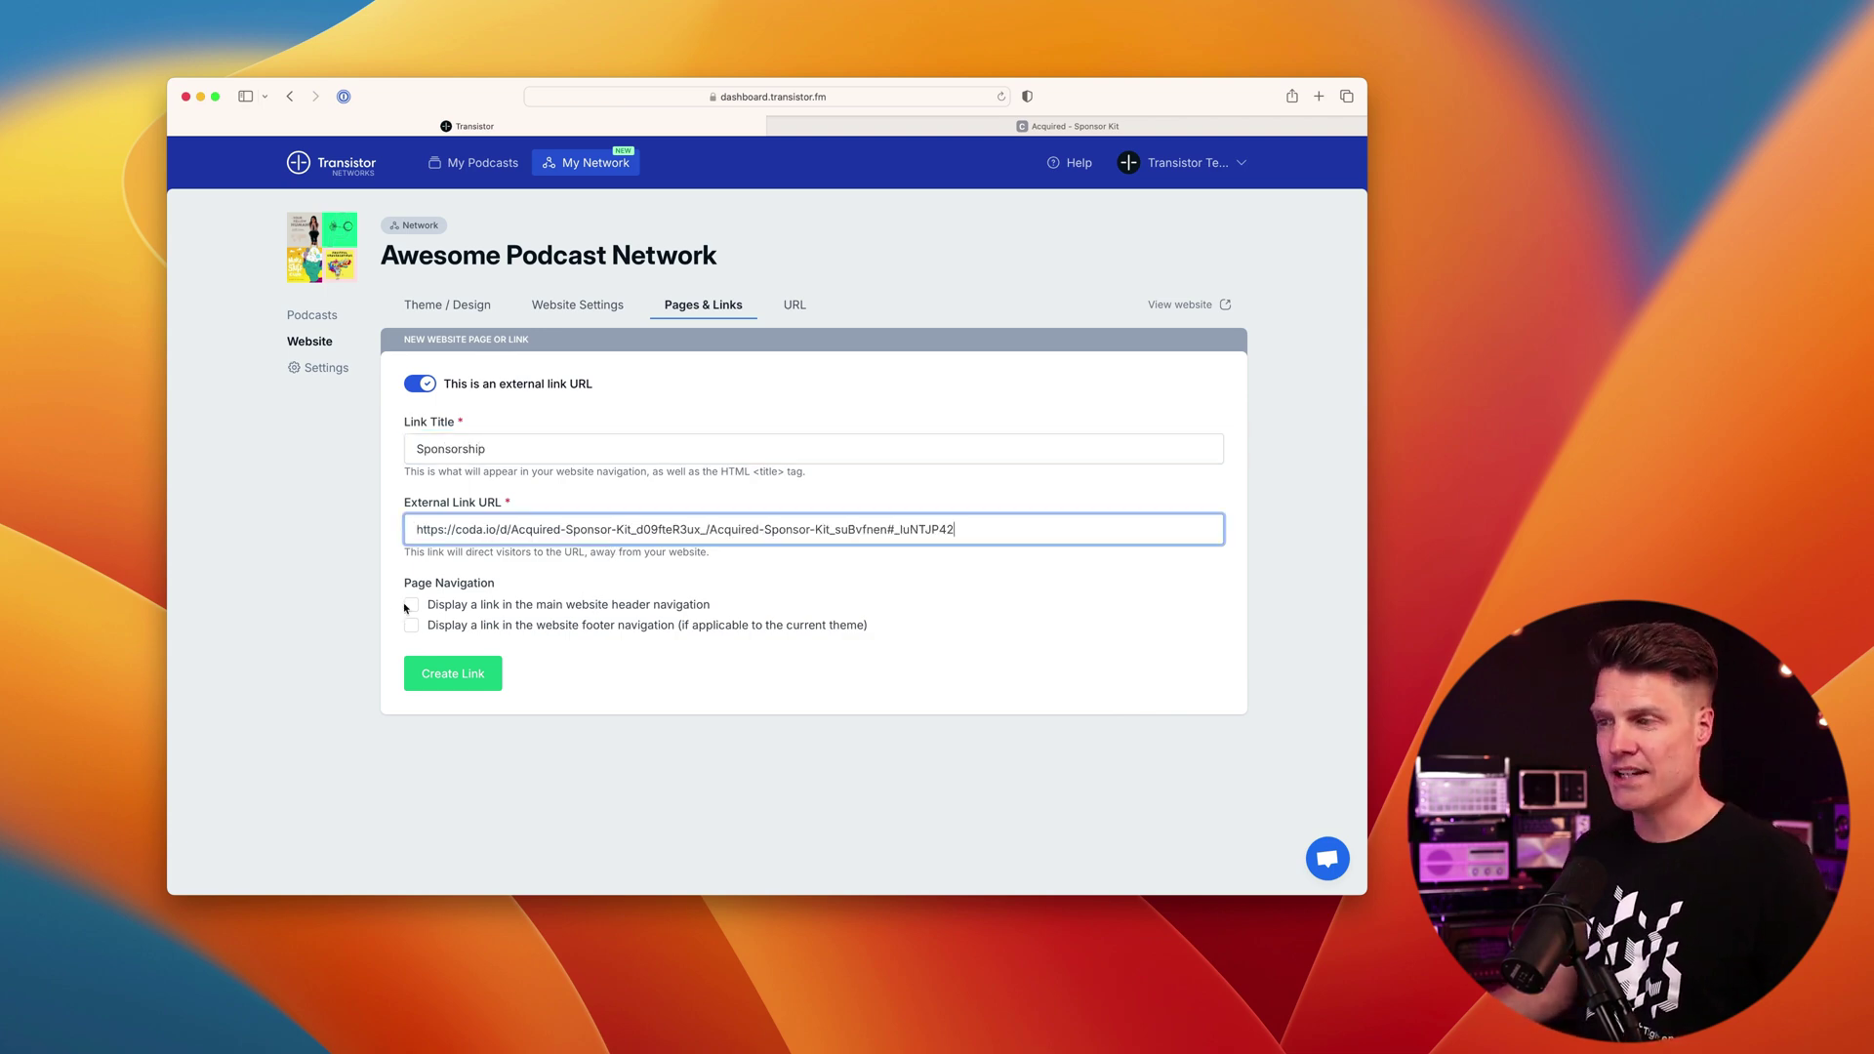
pyautogui.click(412, 606)
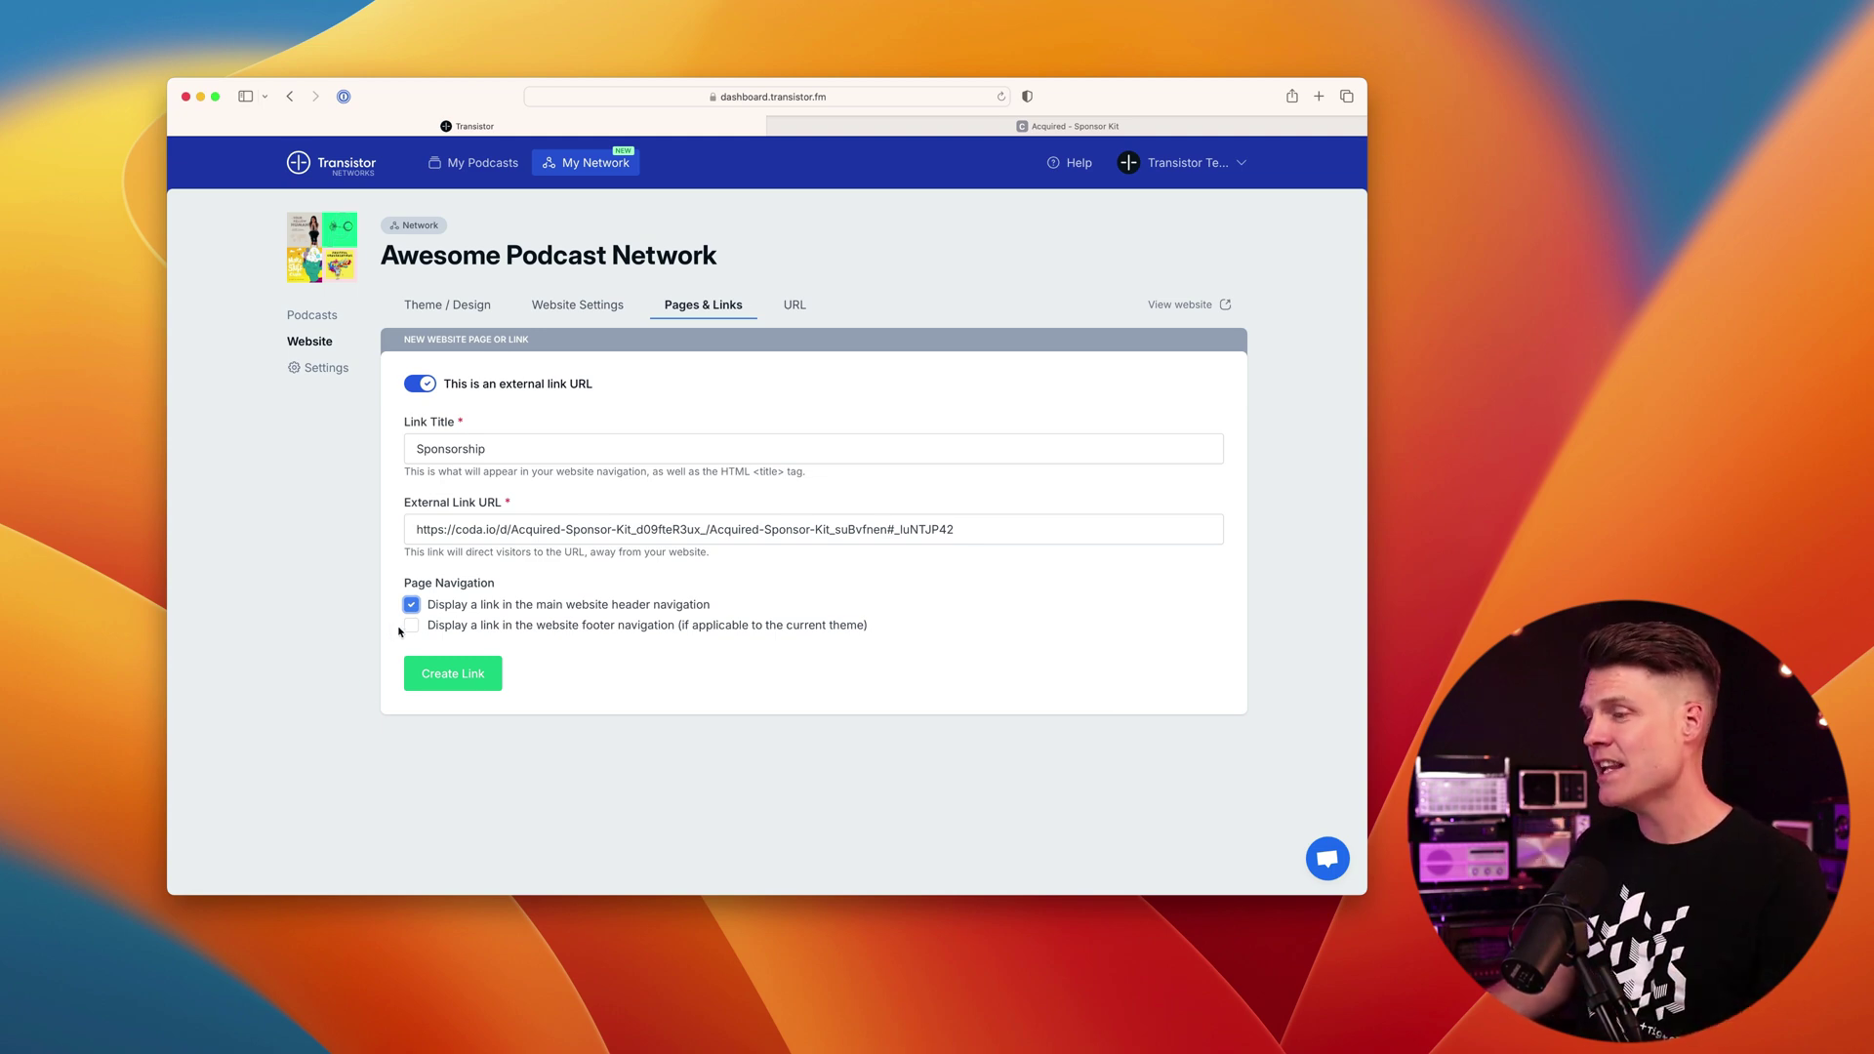
pyautogui.click(479, 682)
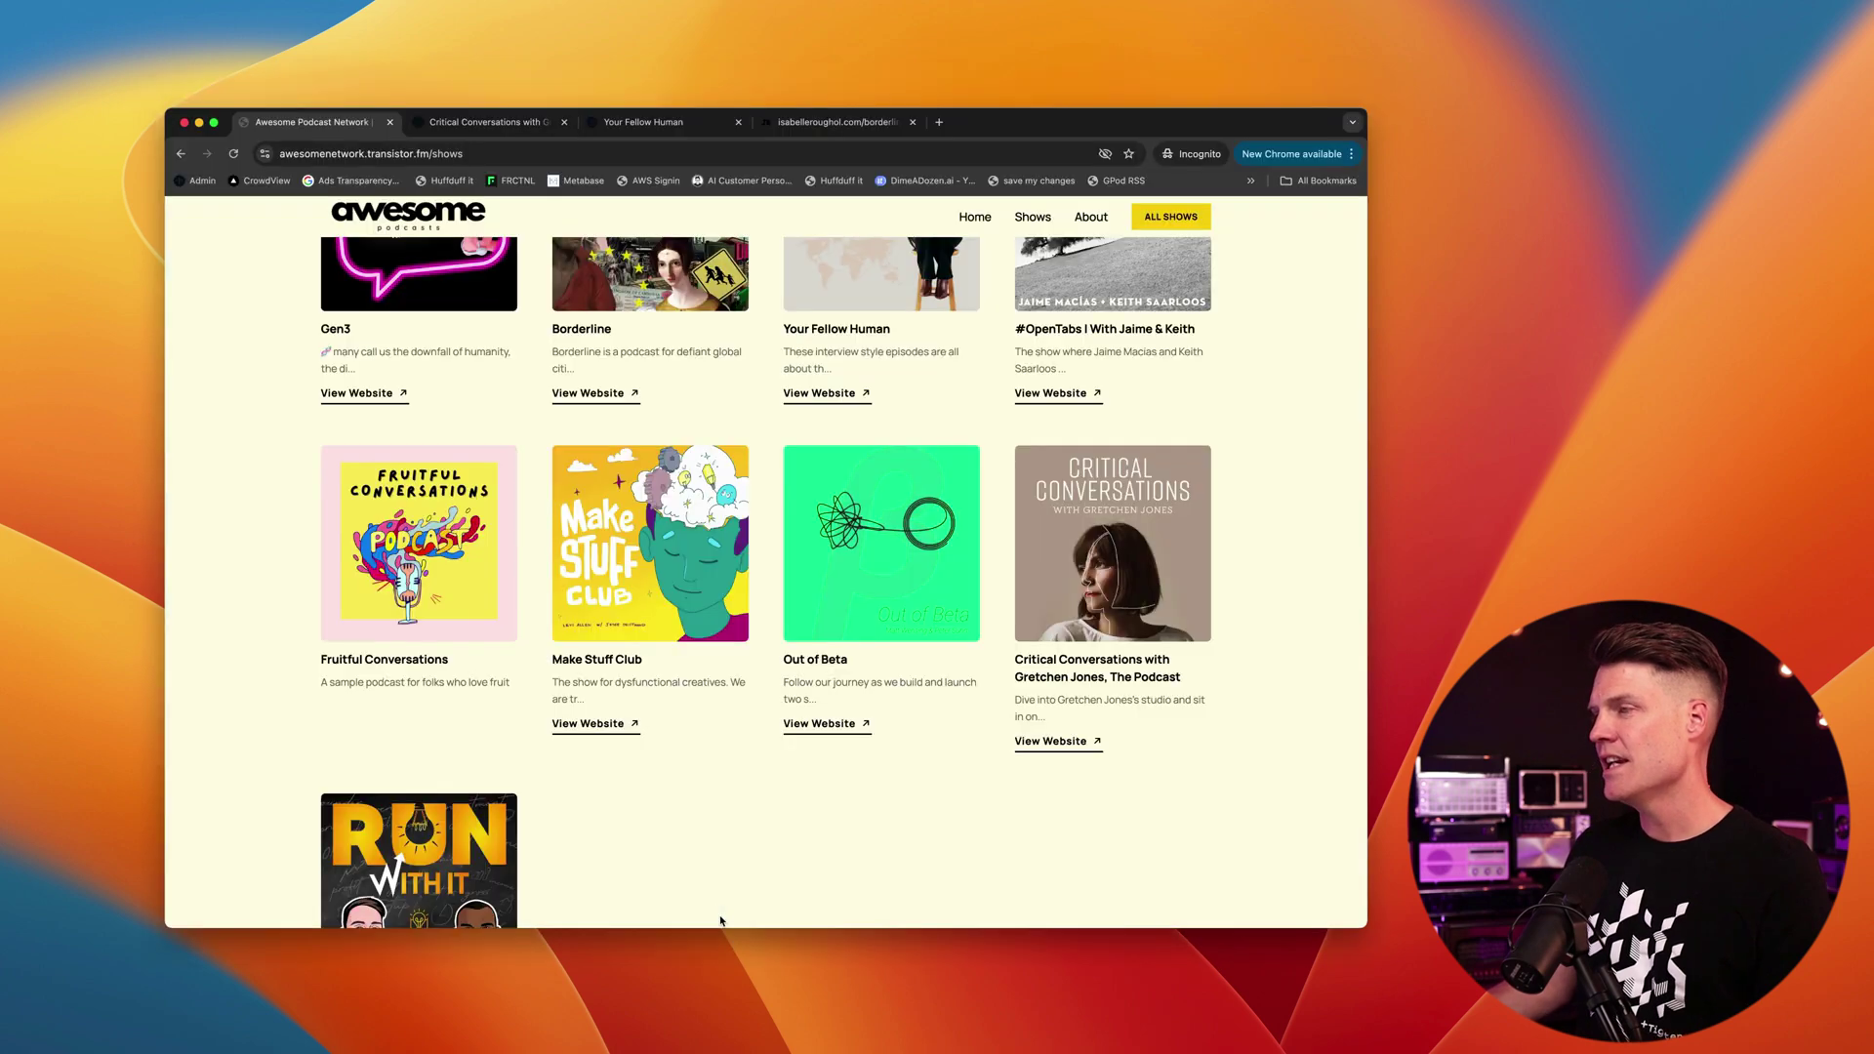
pyautogui.scroll(3, 732, 831)
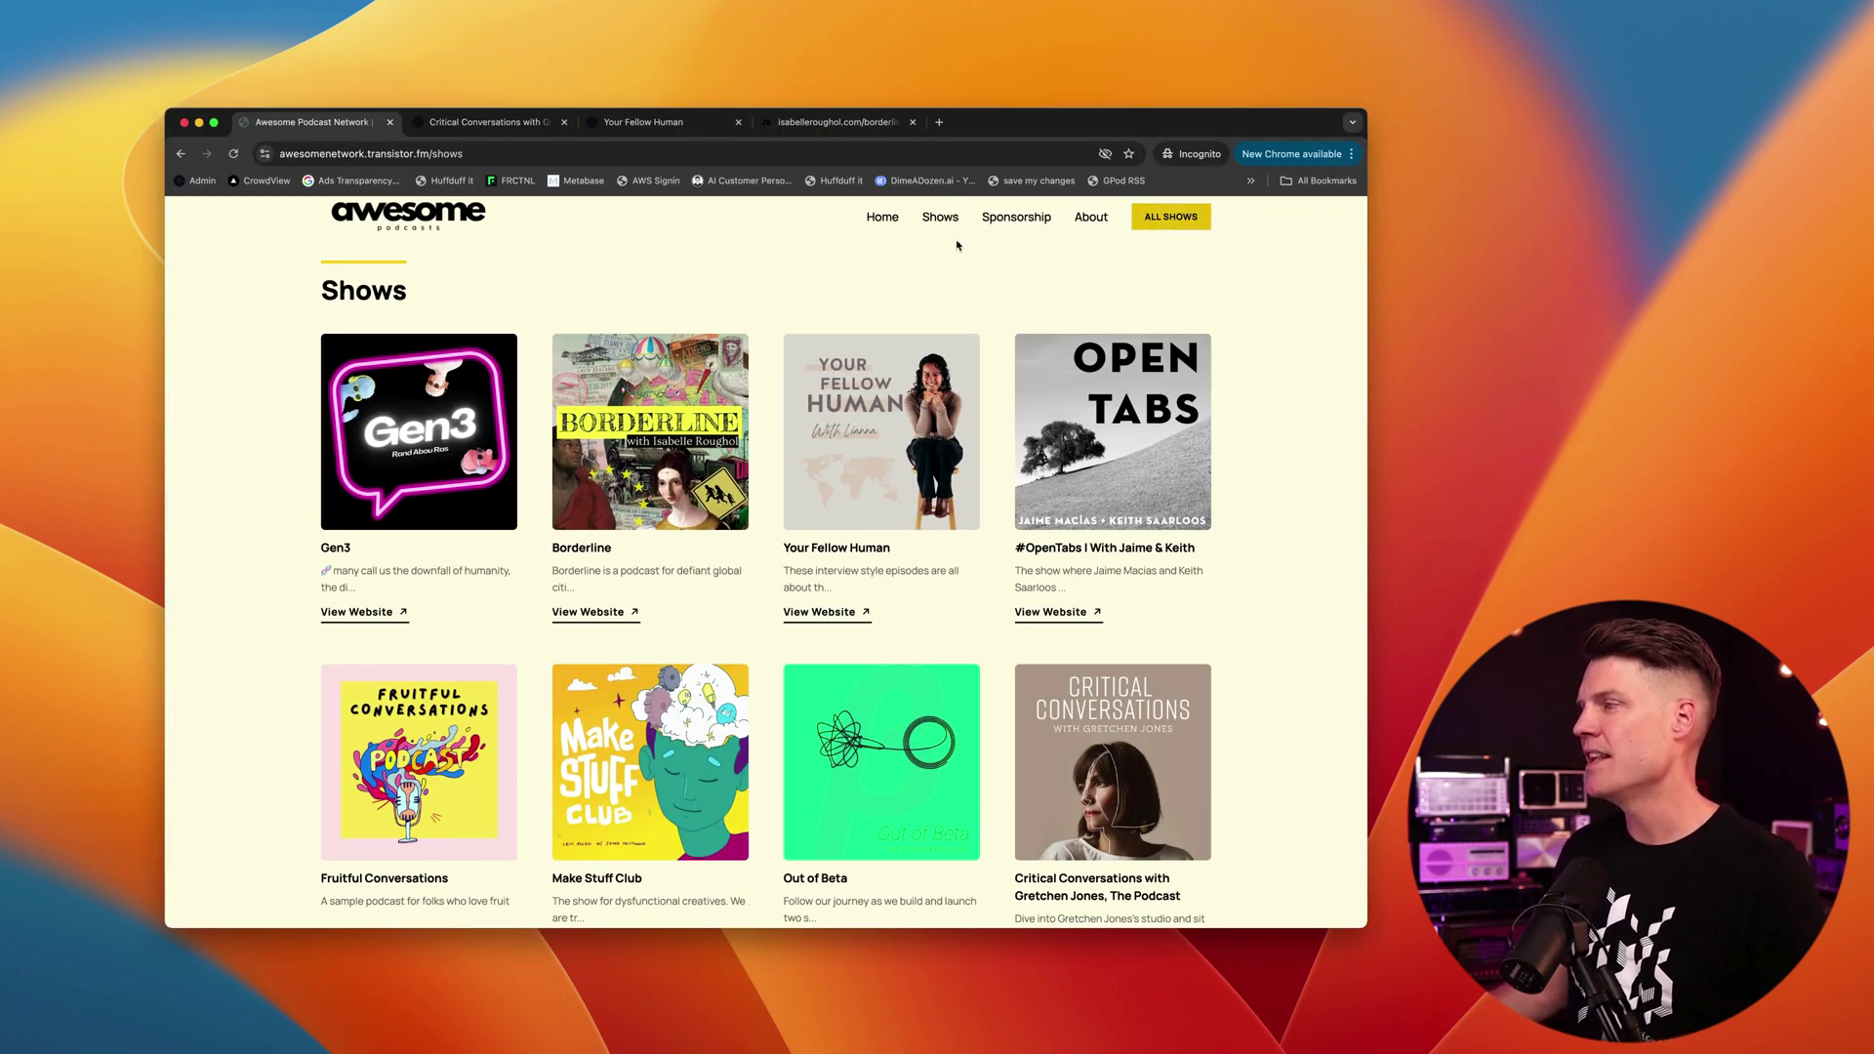
# Step: Follow the live site's Sponsorship header link to the Acquired Sponsor Kit page
pyautogui.click(1015, 218)
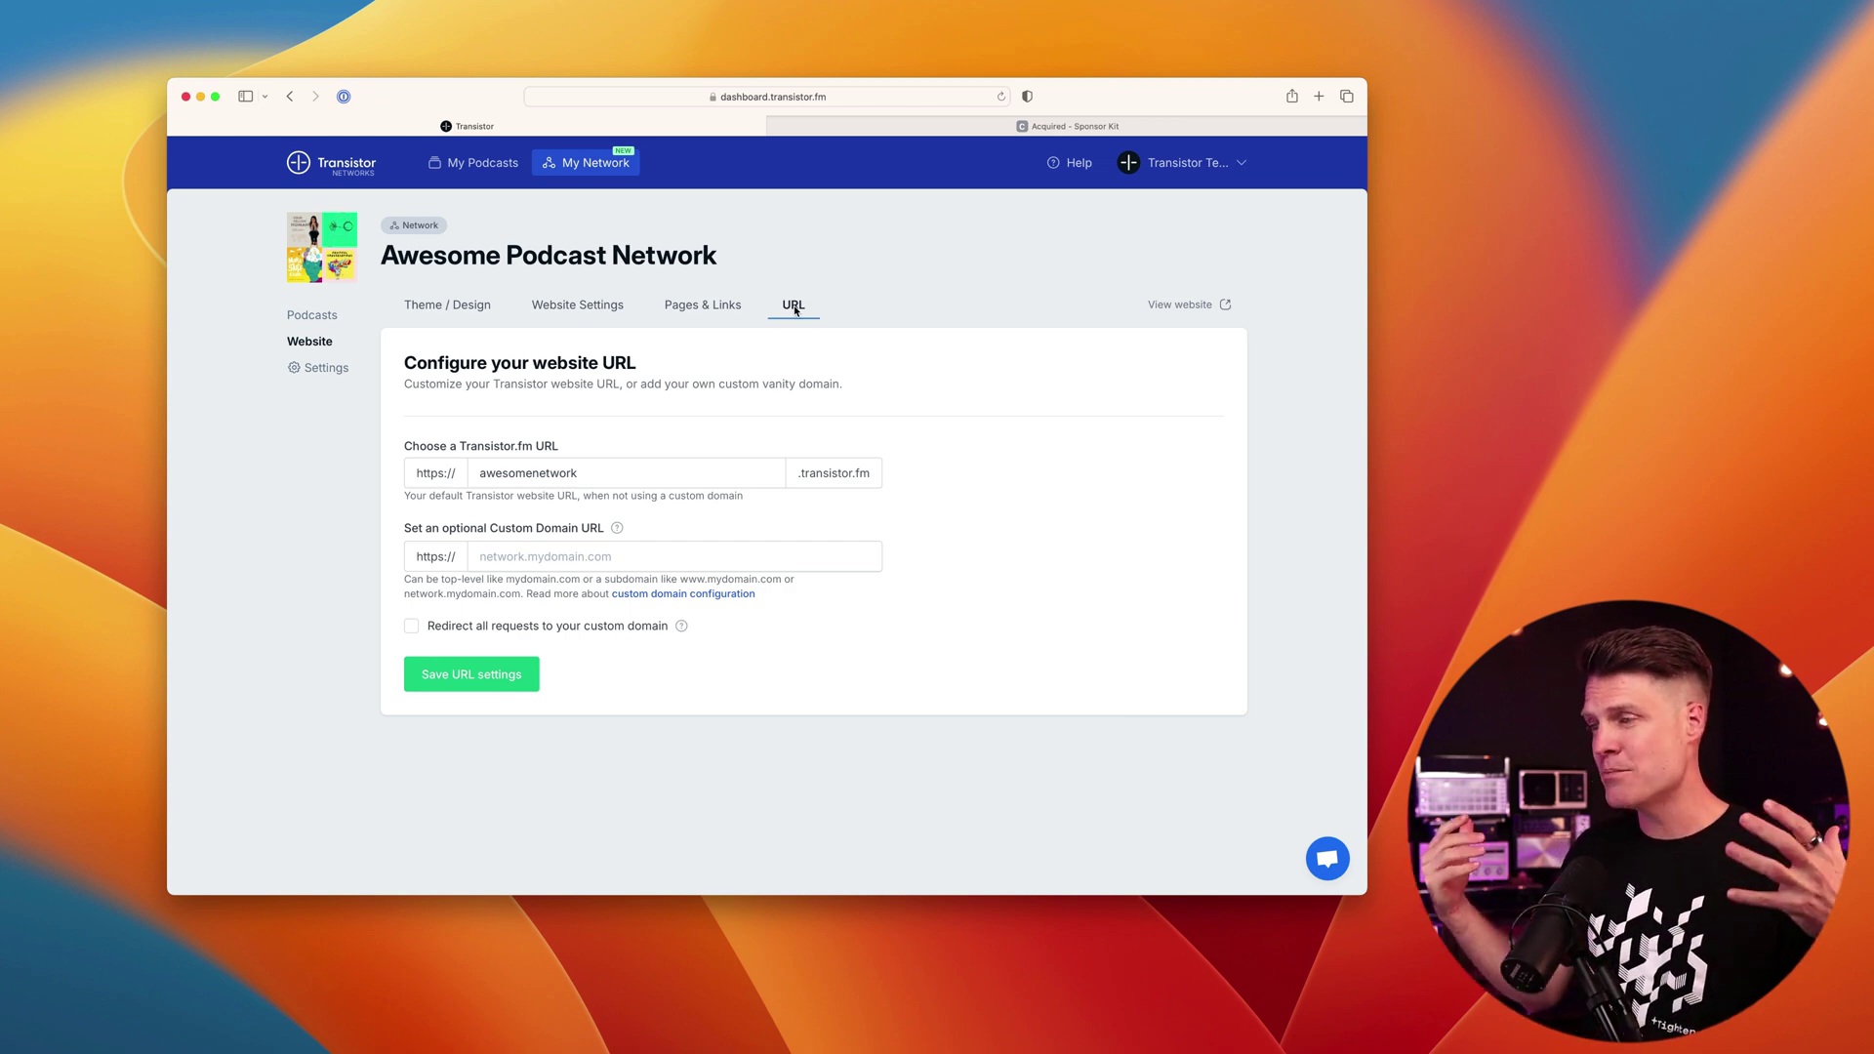
# Step: Select the Custom Domain URL field in the website settings
pyautogui.click(533, 560)
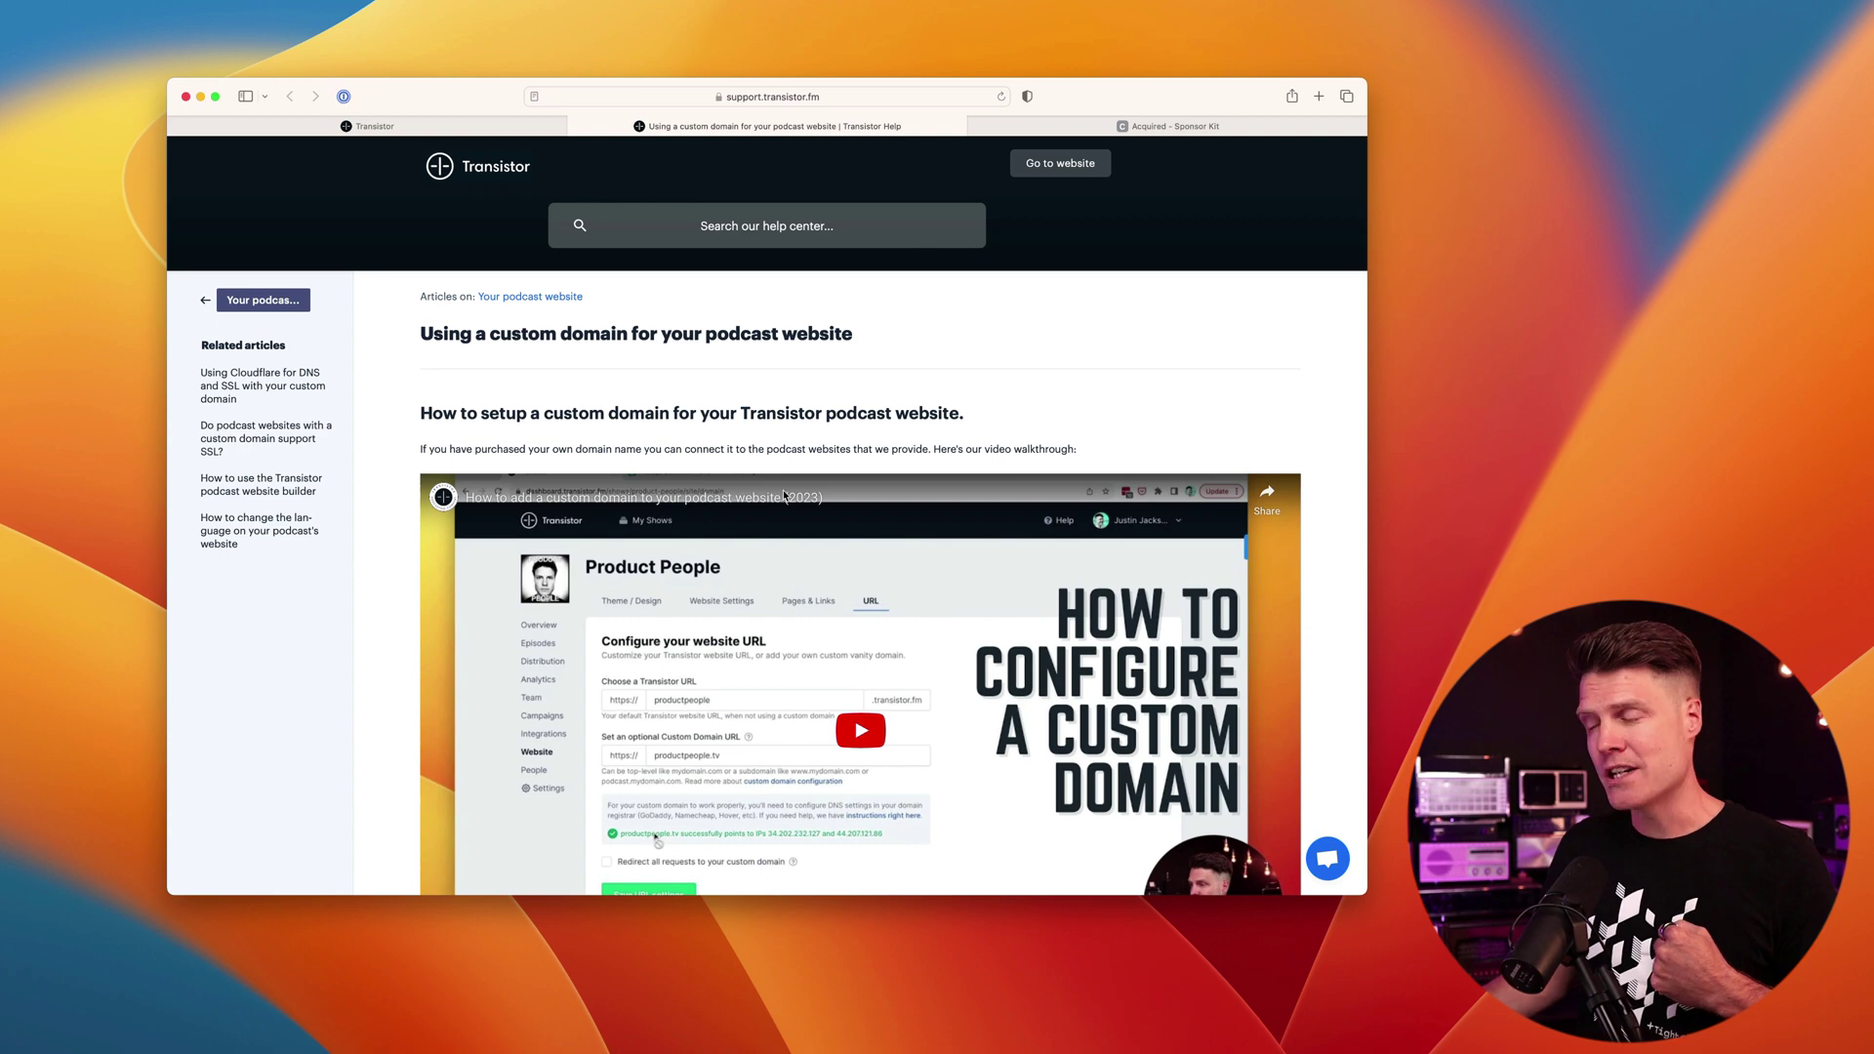
pyautogui.scroll(-5, 832, 557)
pyautogui.scroll(-3, 832, 558)
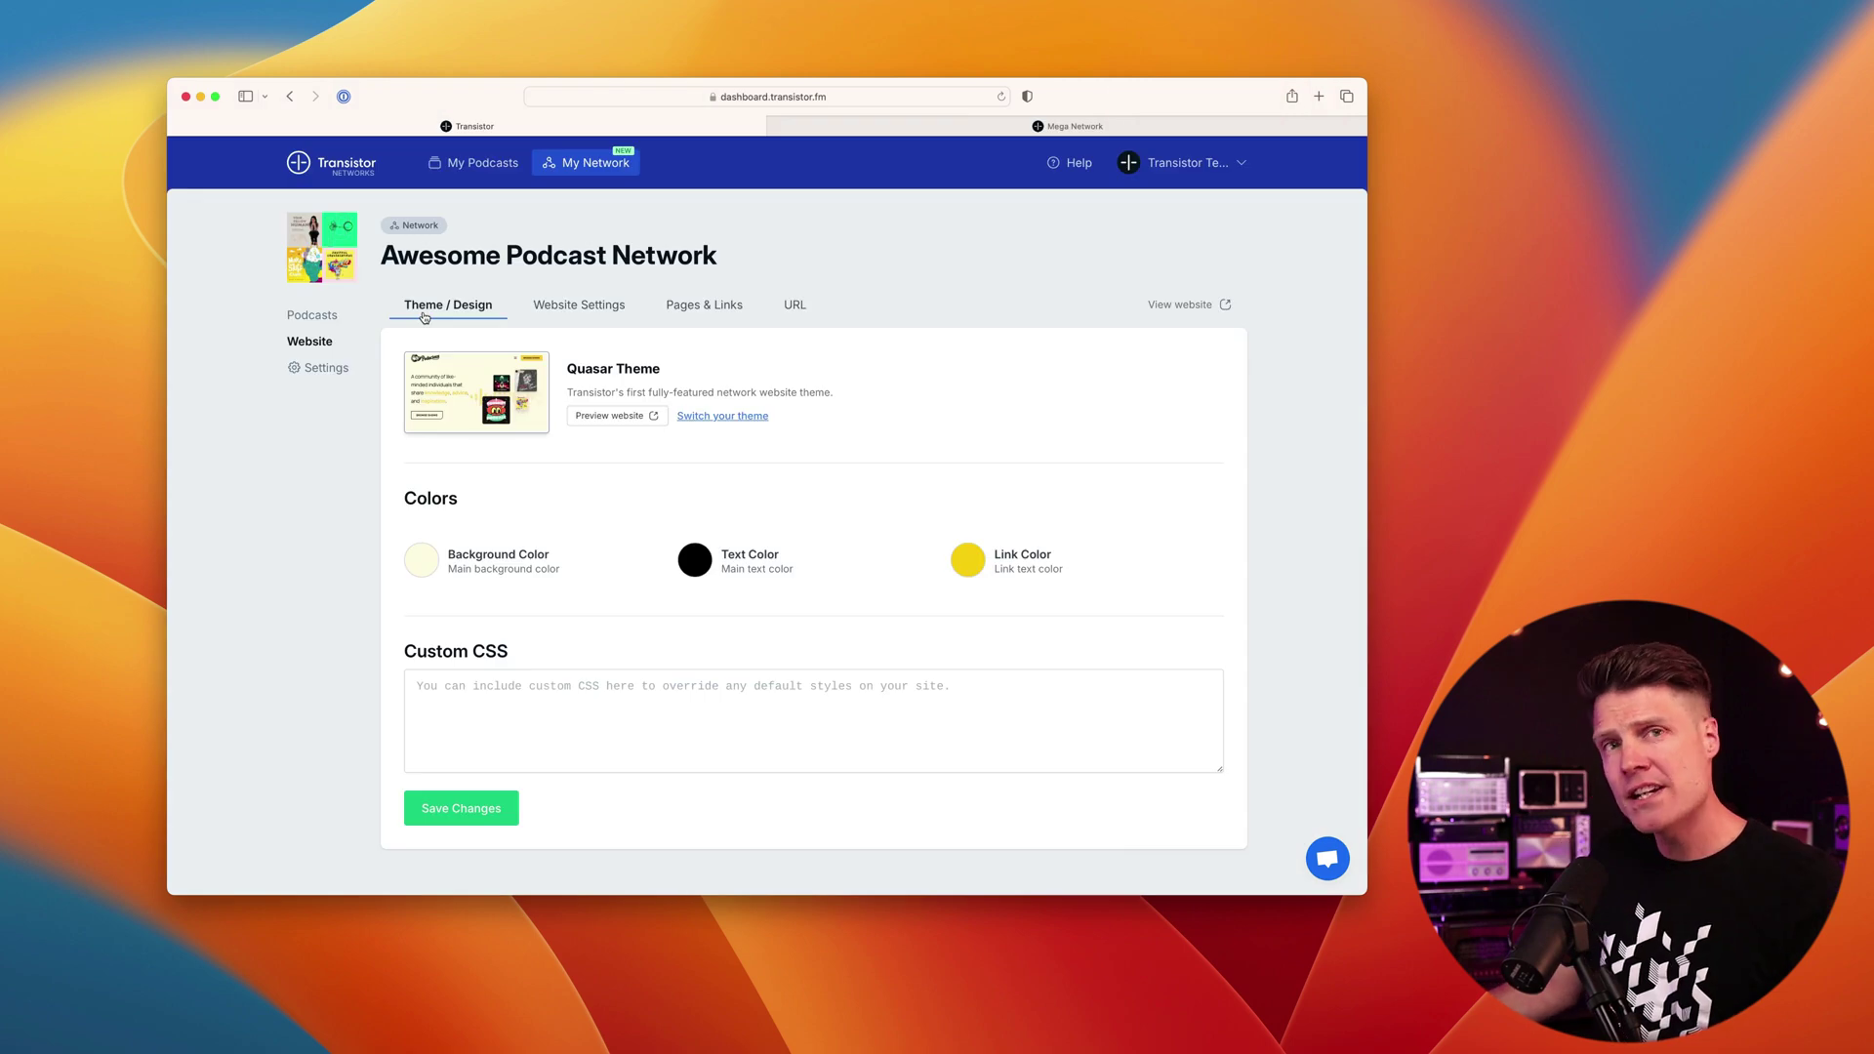
pyautogui.click(419, 564)
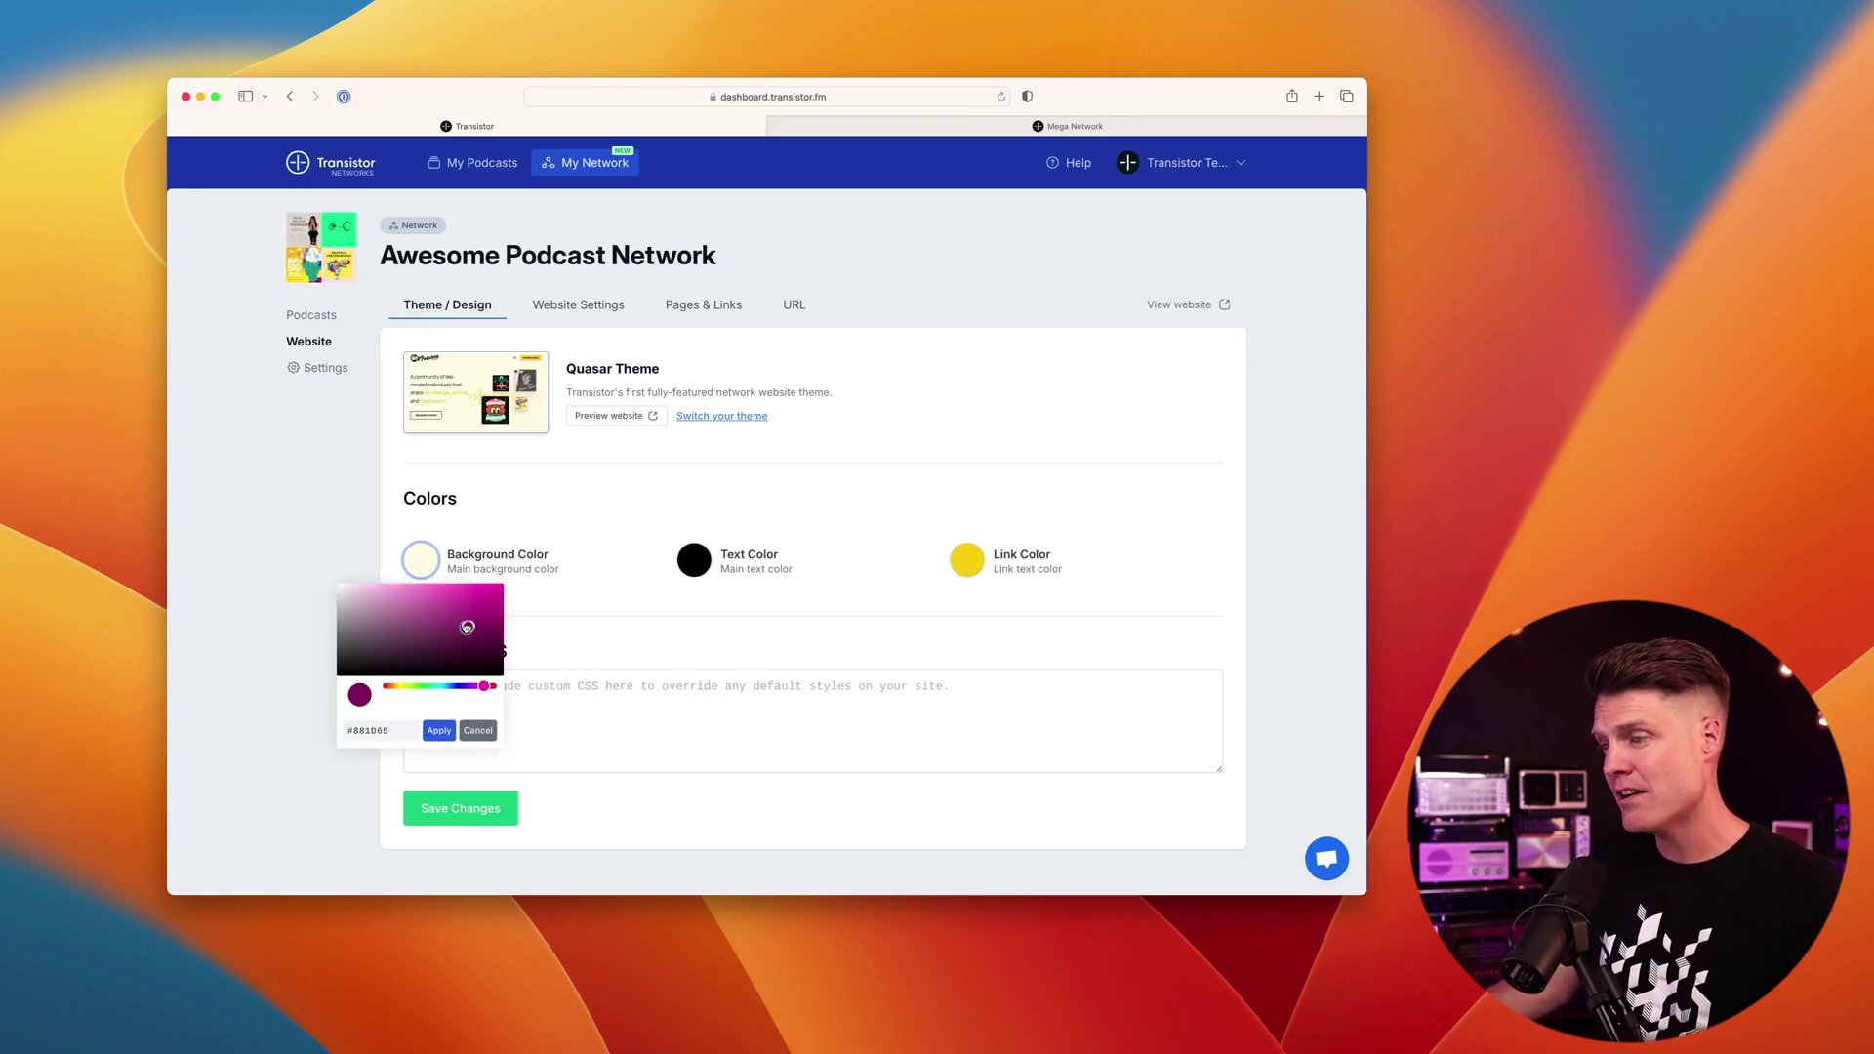
pyautogui.click(774, 616)
pyautogui.click(695, 559)
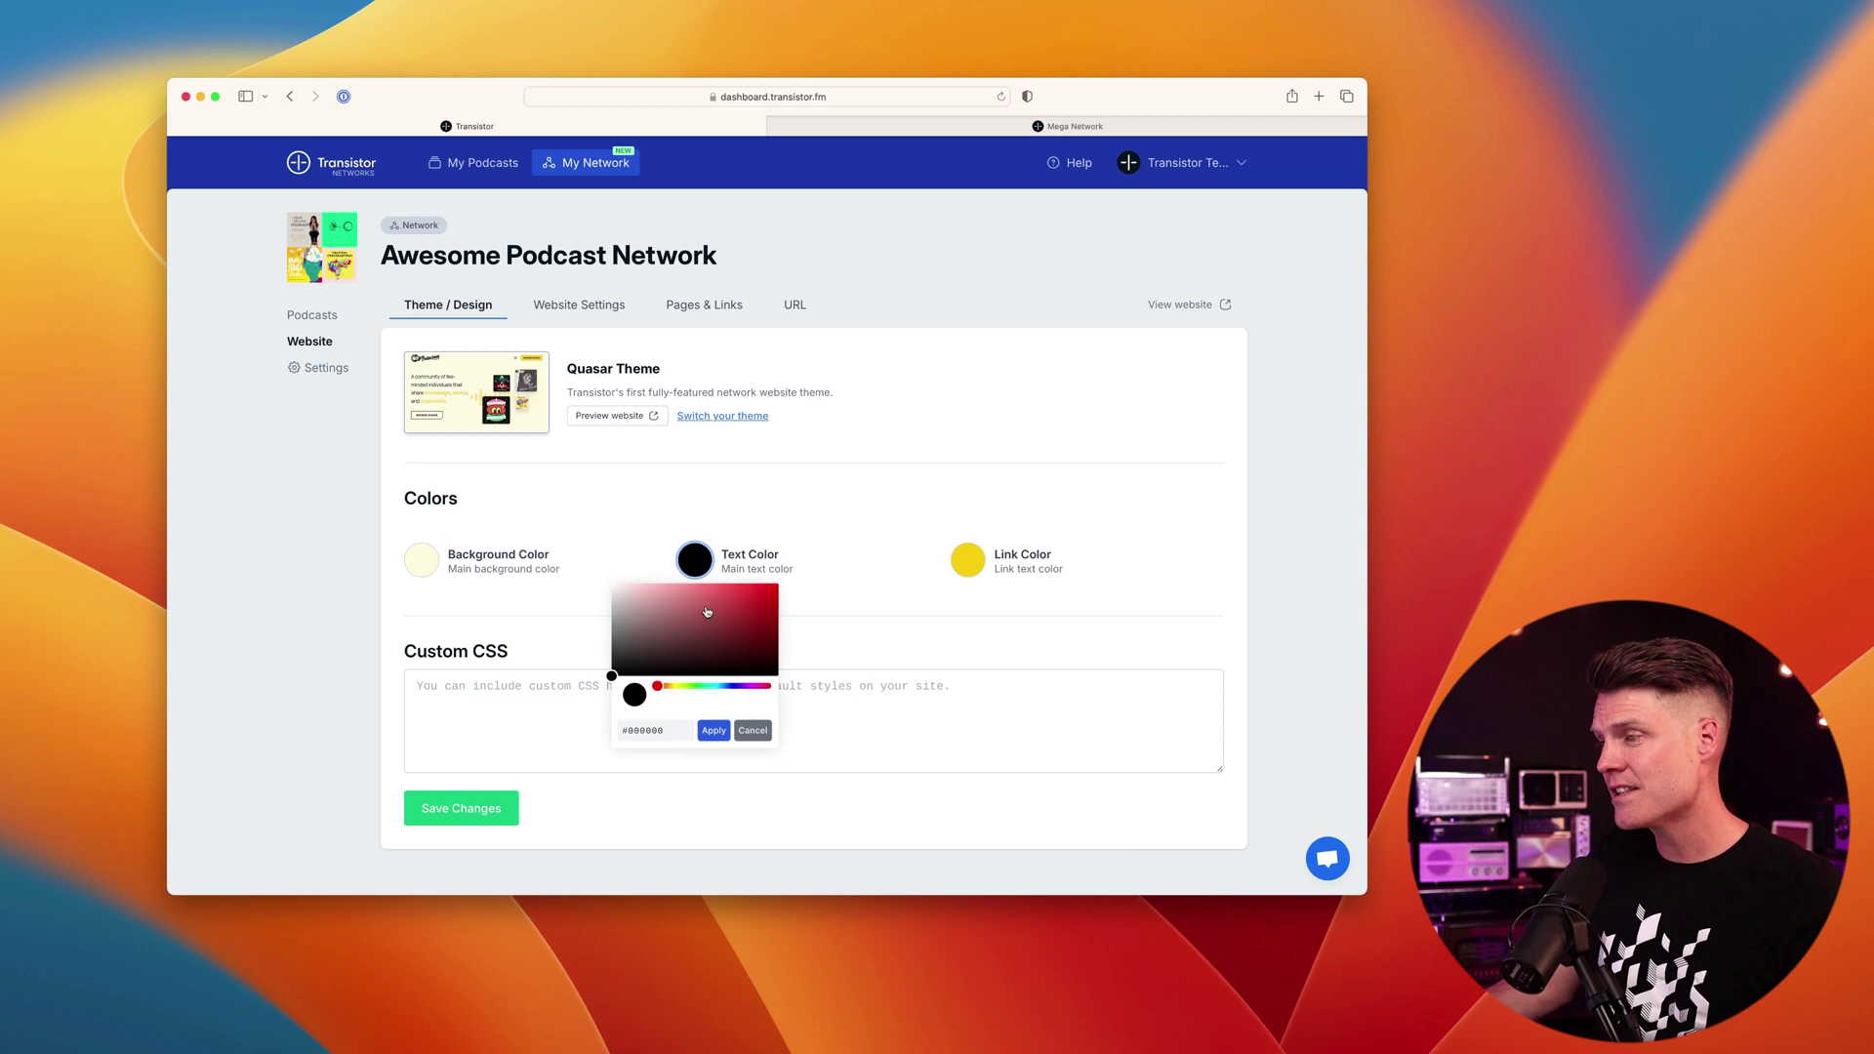
pyautogui.click(1102, 556)
pyautogui.click(967, 559)
pyautogui.click(1104, 453)
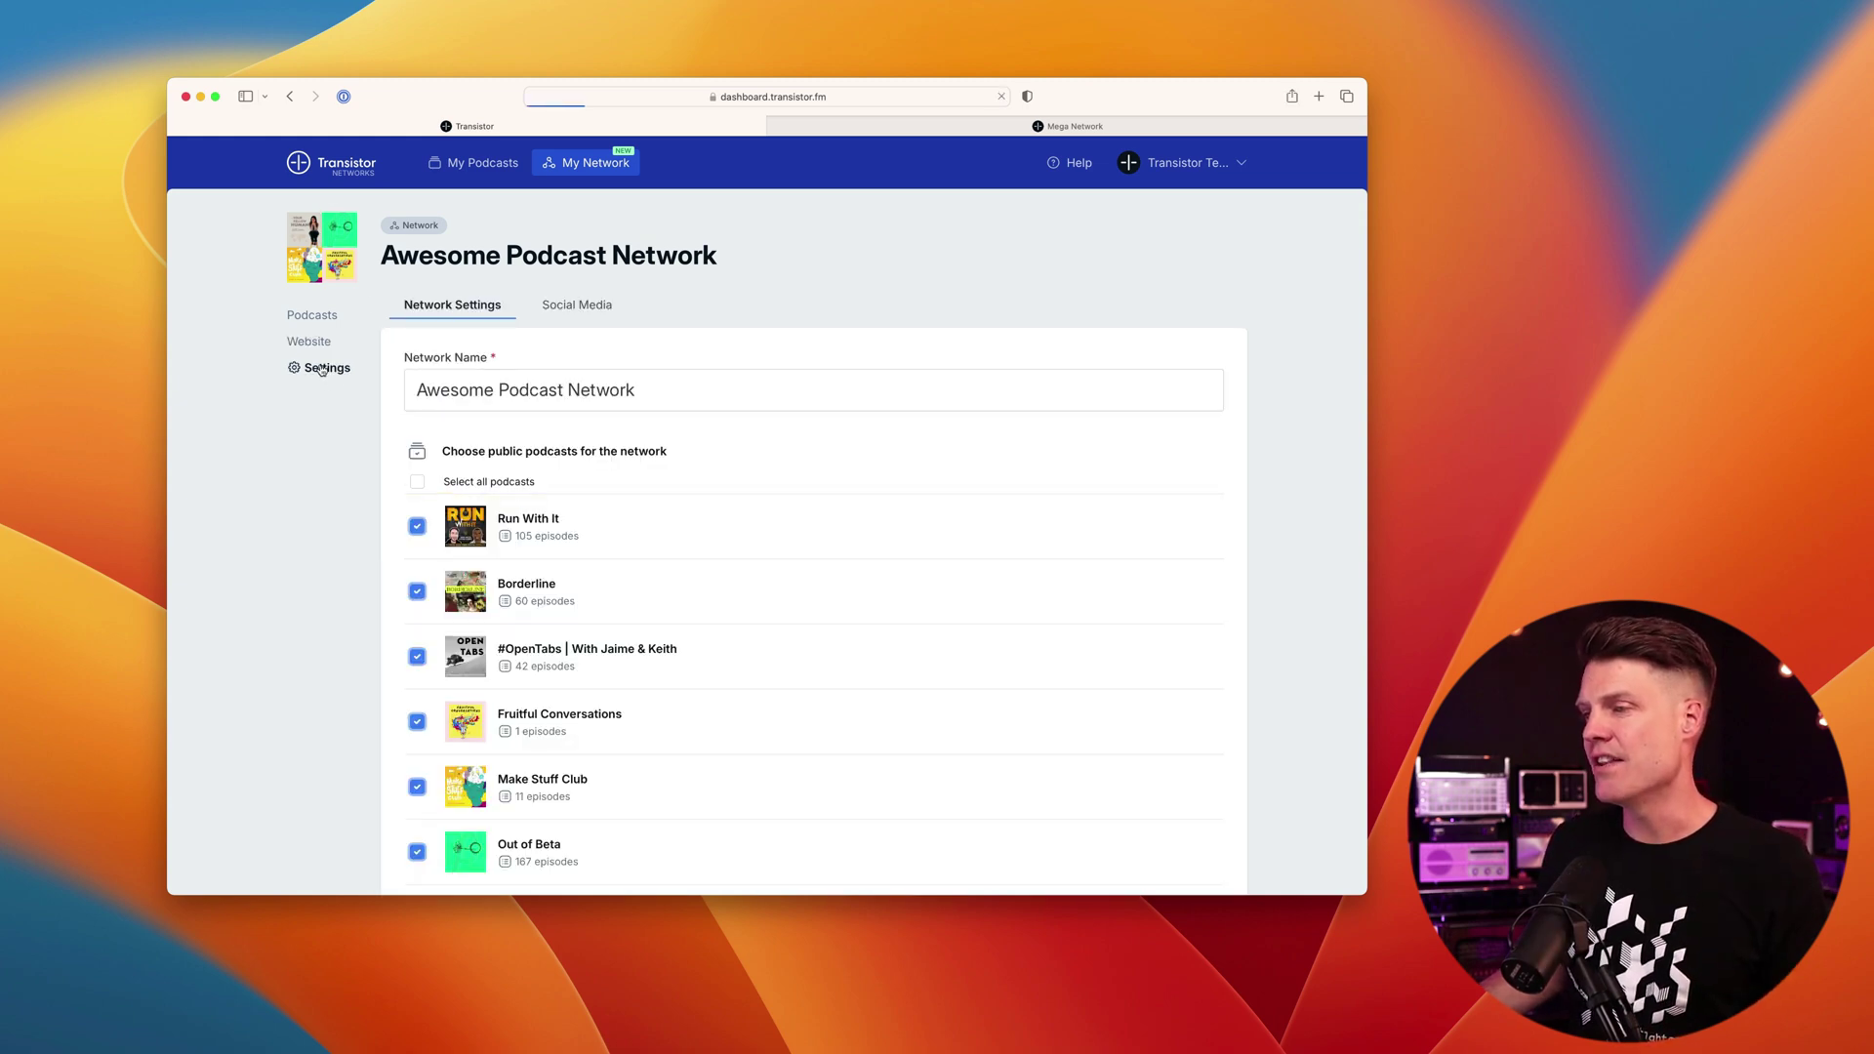
pyautogui.scroll(-3, 667, 649)
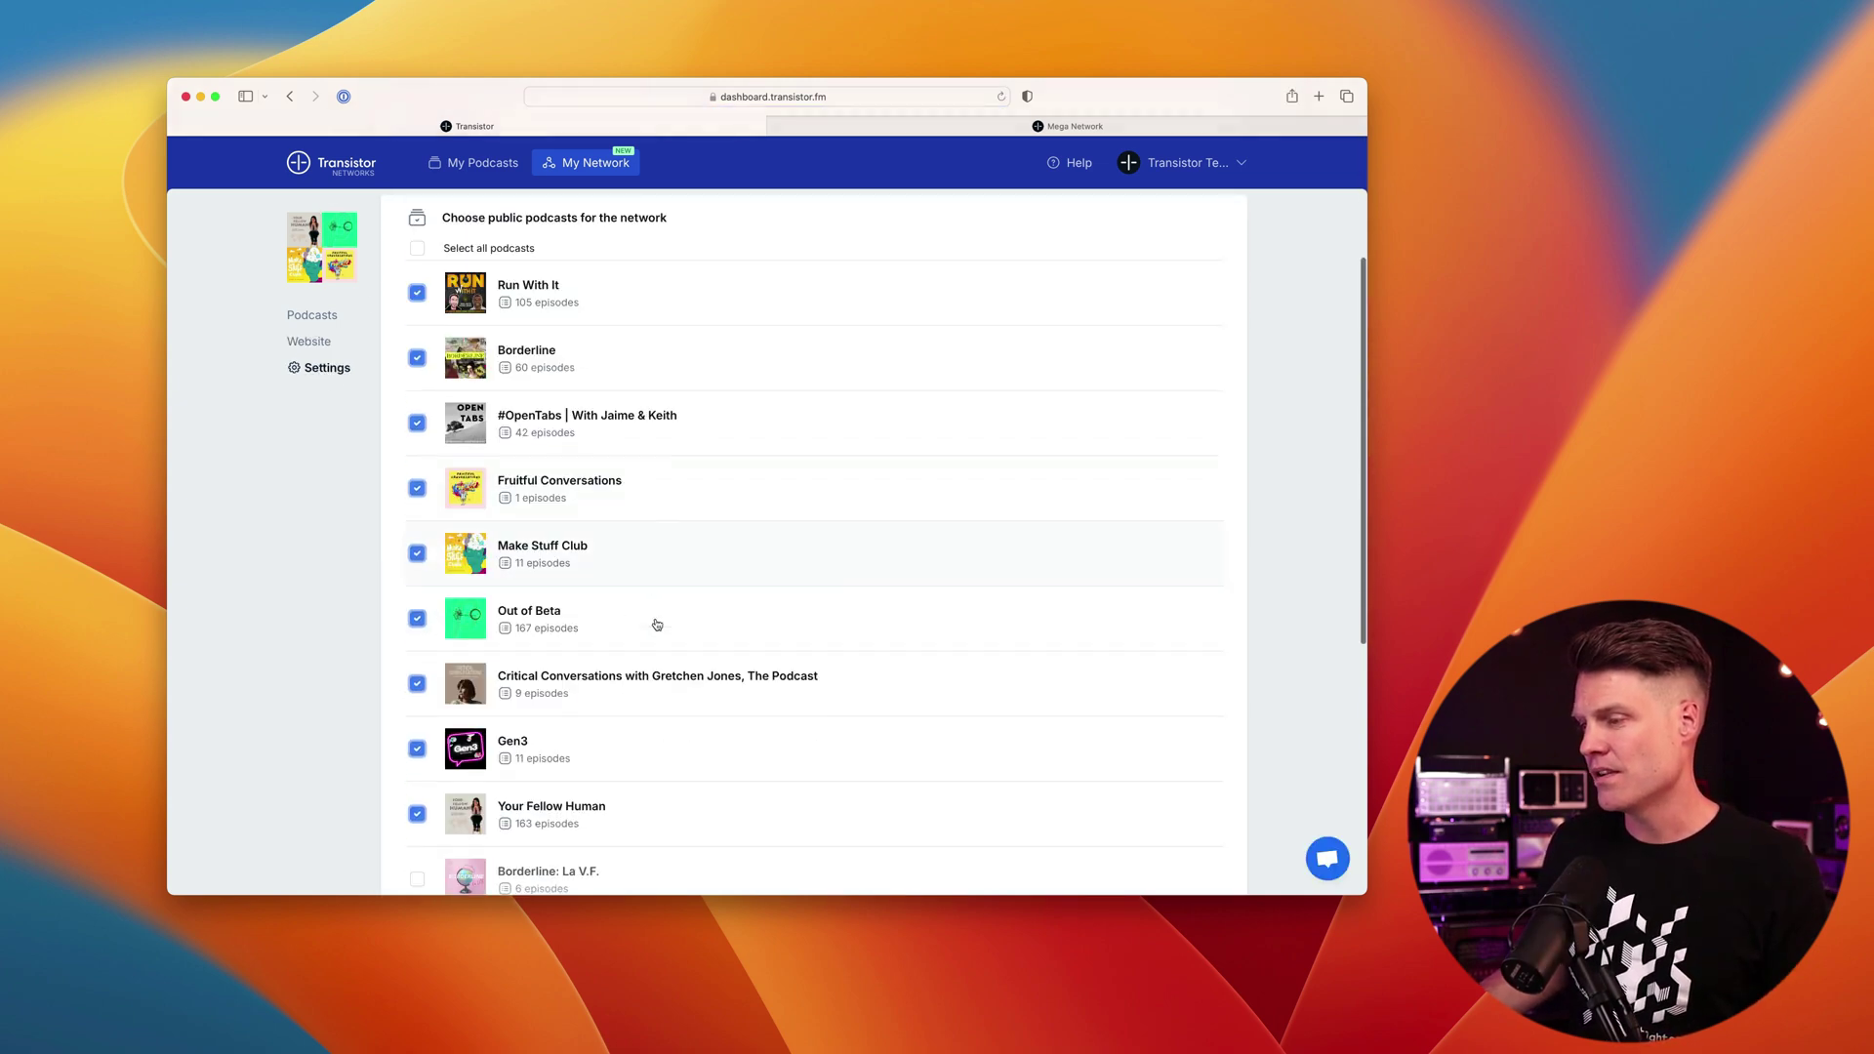
# Step: Uncheck Gen3 in the network's podcast list
pyautogui.click(418, 745)
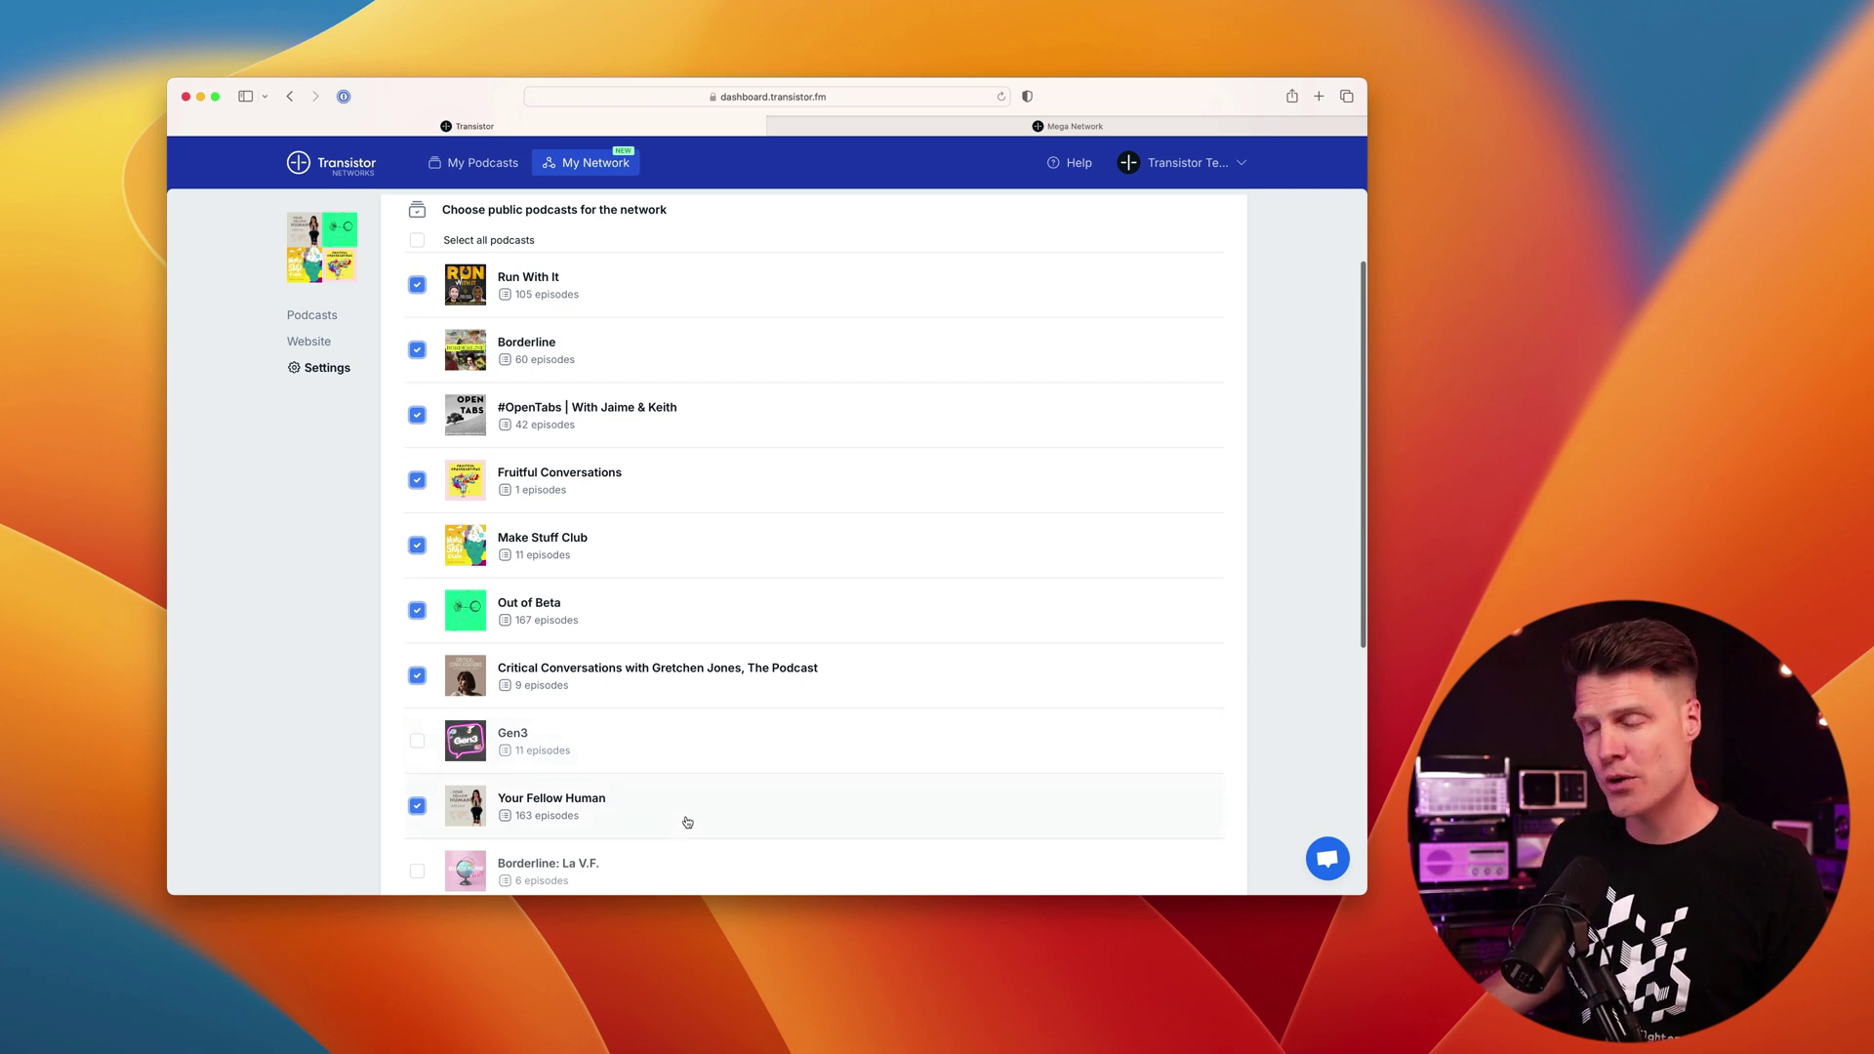
pyautogui.scroll(-5, 685, 813)
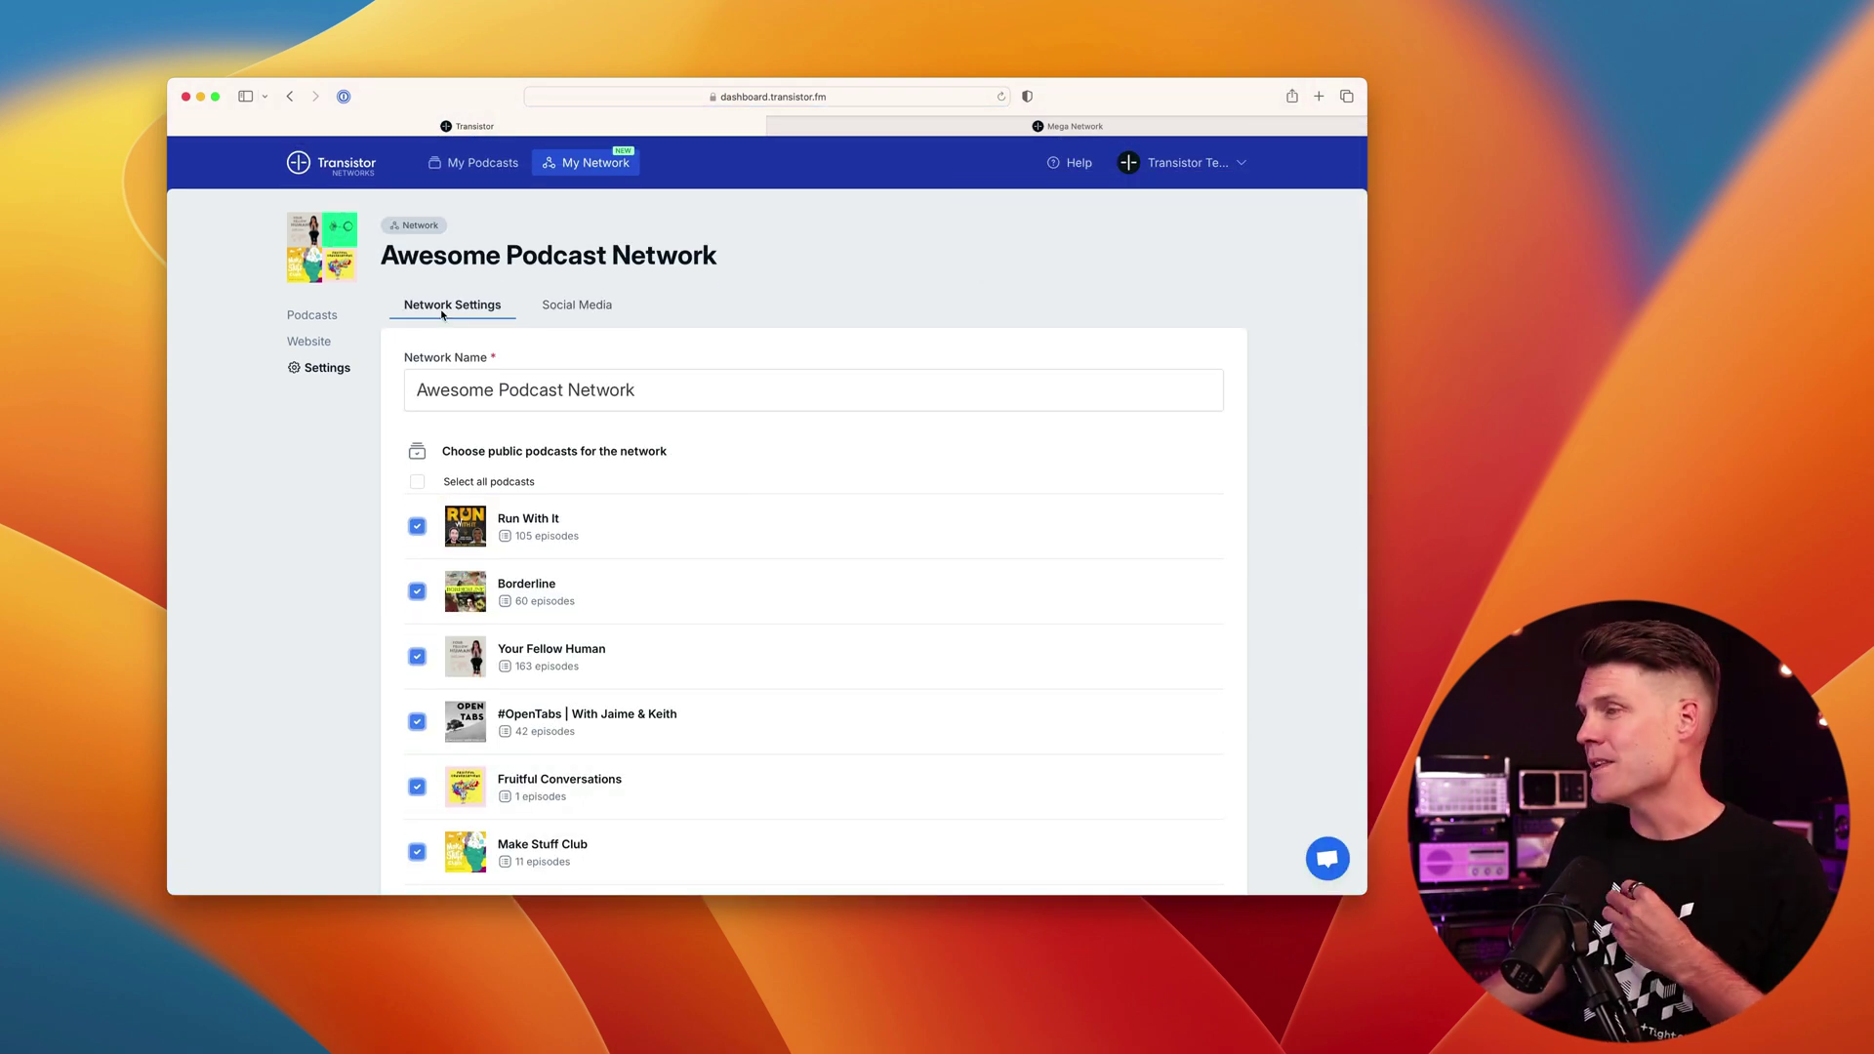
# Step: Set the X username to Megamaker and Instagram to transistorfm, then save
pyautogui.click(574, 305)
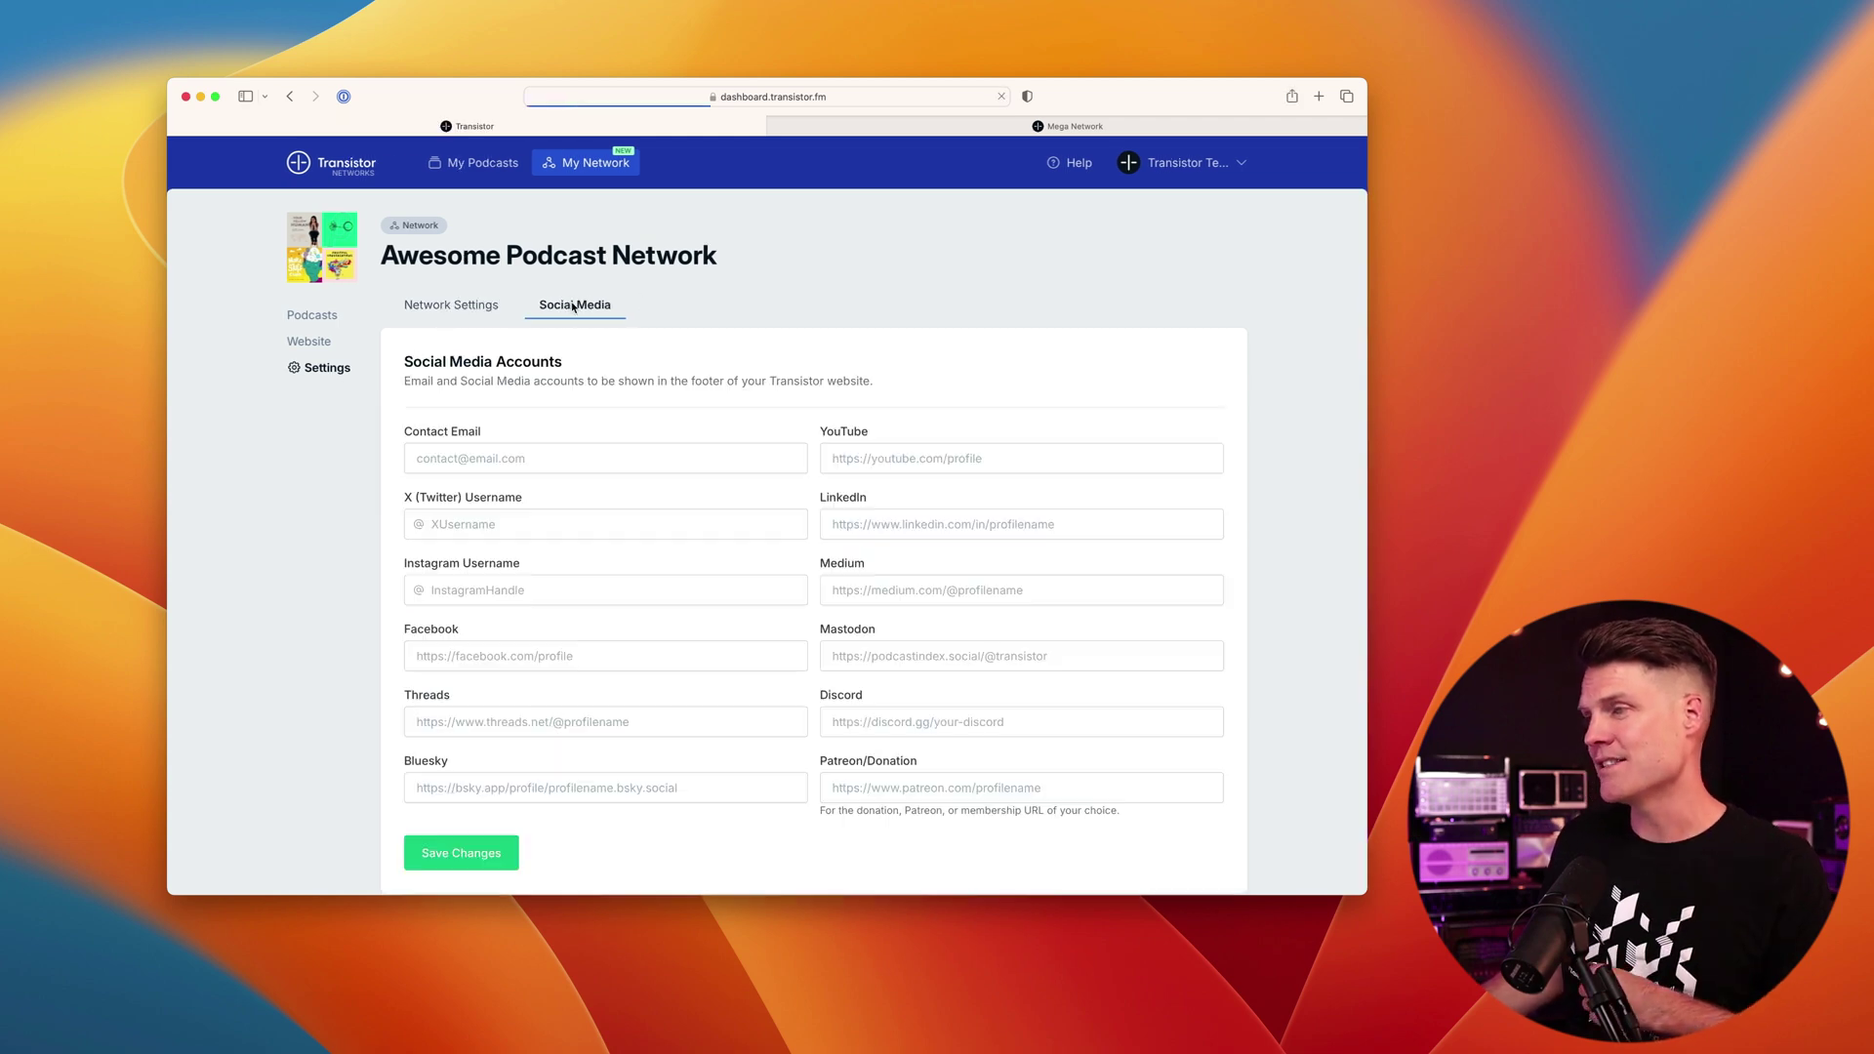
pyautogui.click(736, 528)
pyautogui.write('Megamaker')
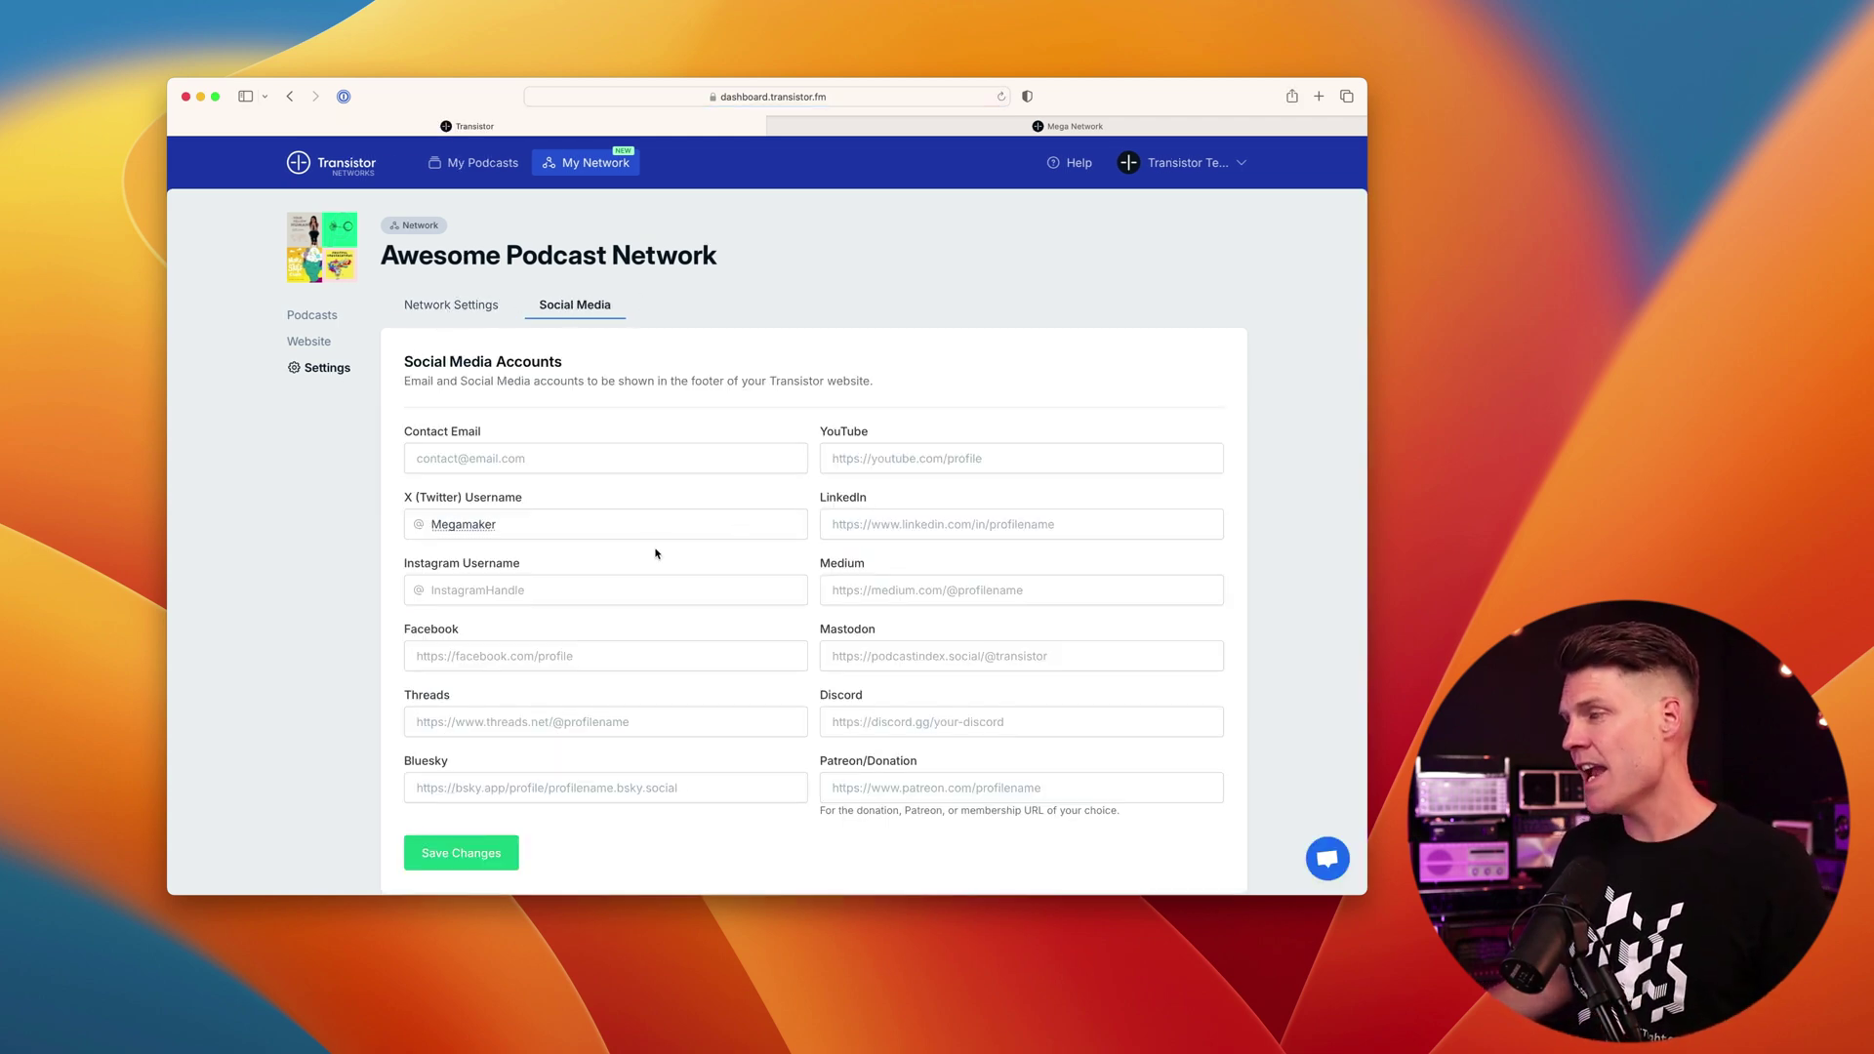
pyautogui.scroll(-1, 654, 554)
pyautogui.click(531, 575)
pyautogui.write('transistorfm')
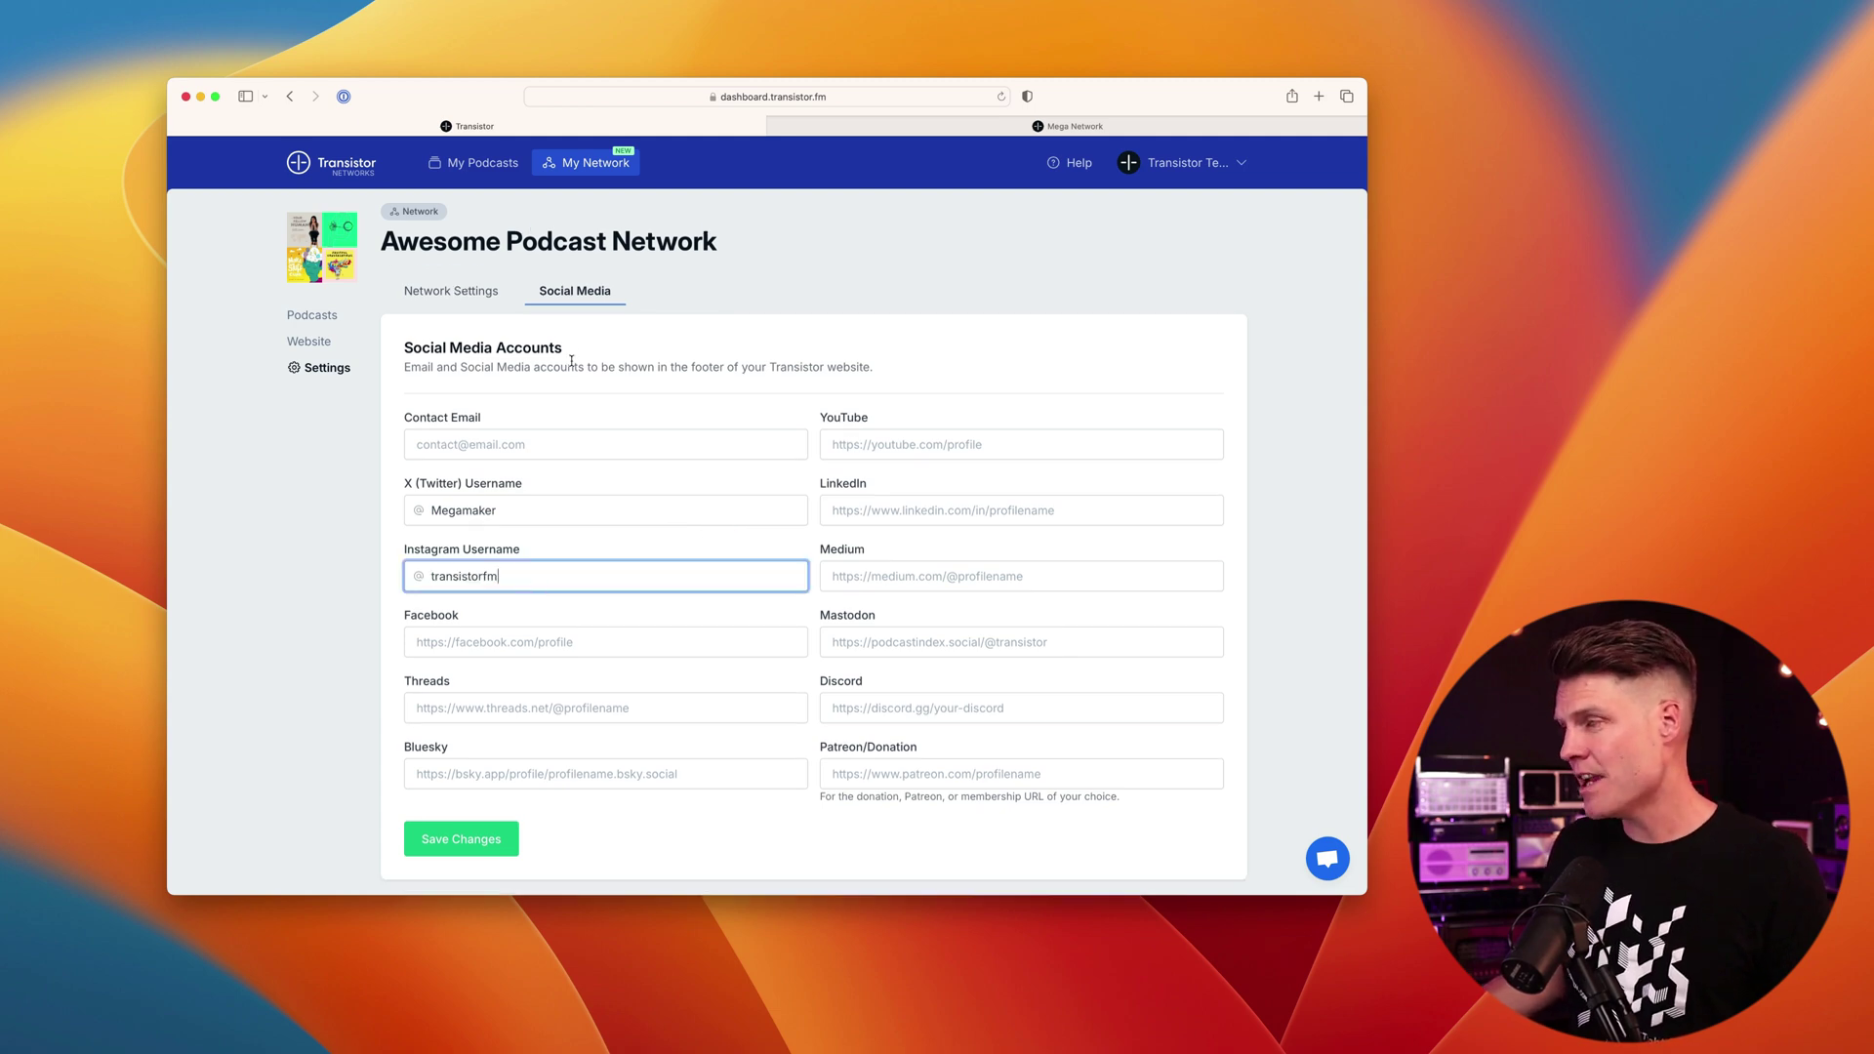
pyautogui.click(479, 840)
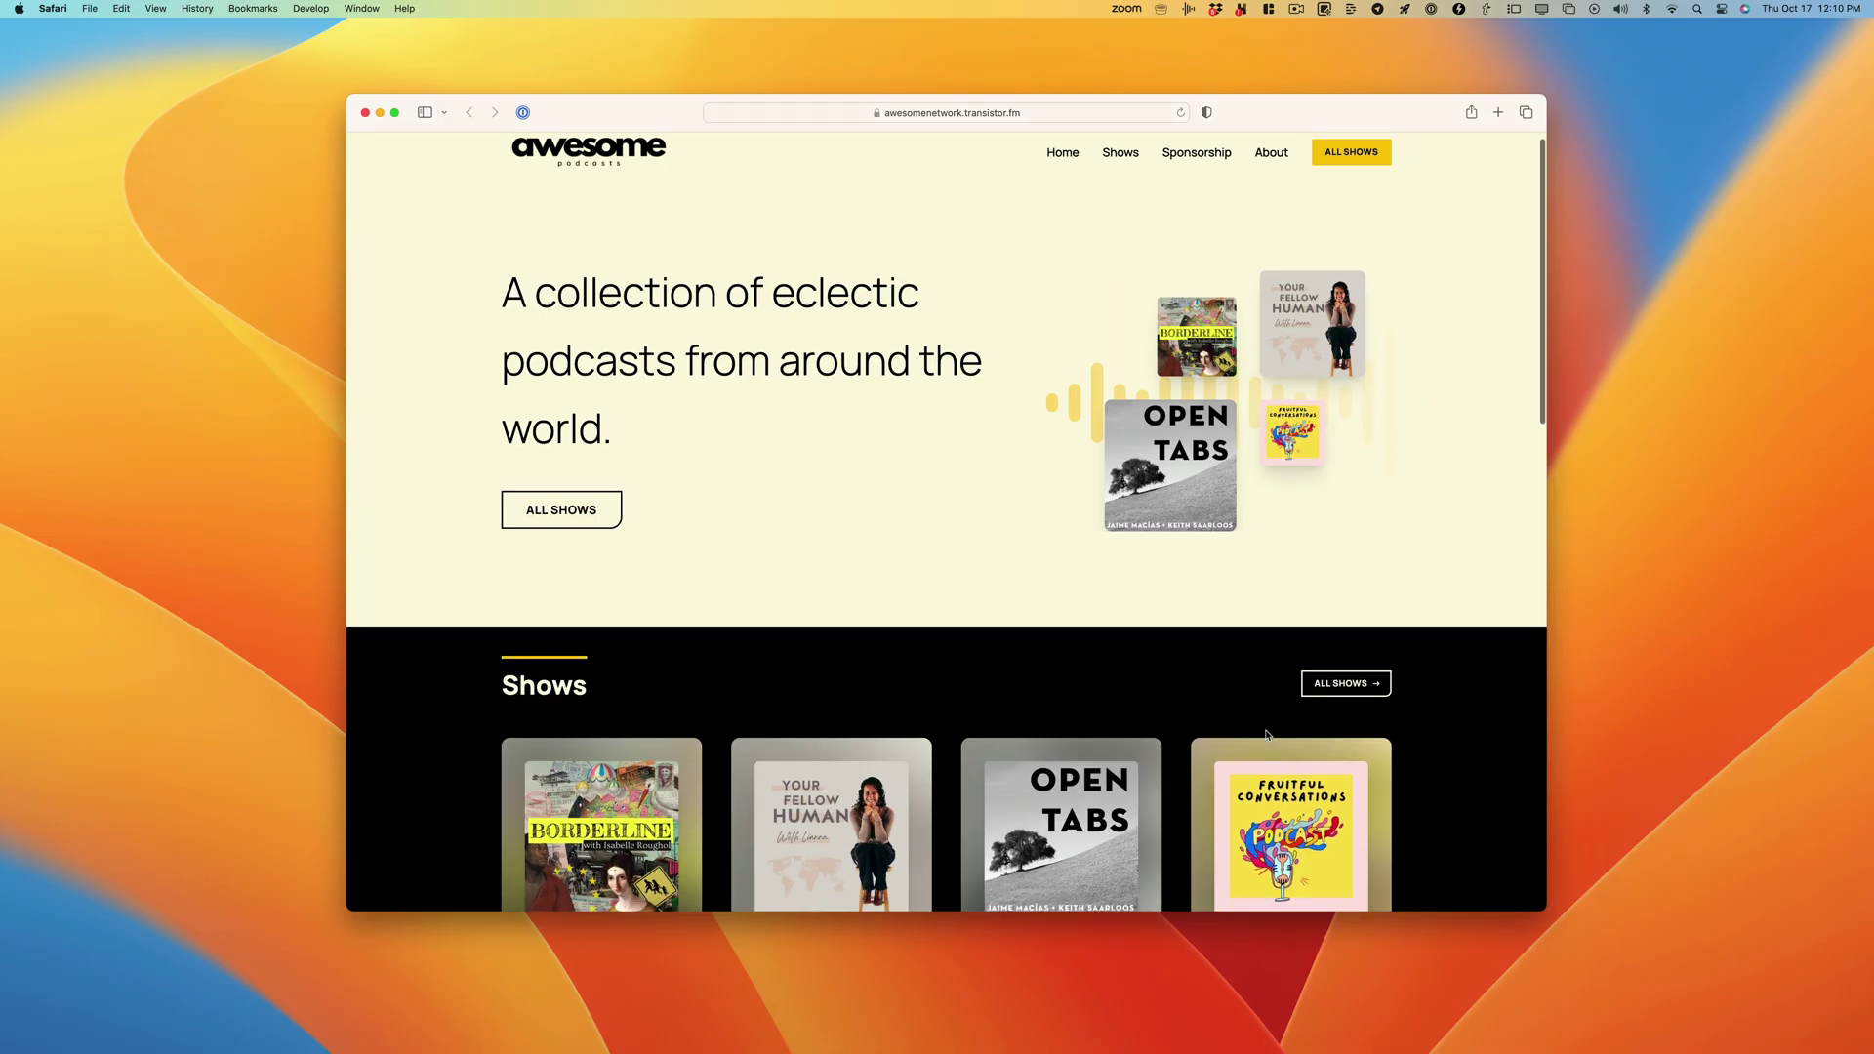
pyautogui.scroll(-3, 1258, 740)
pyautogui.scroll(-2, 1258, 739)
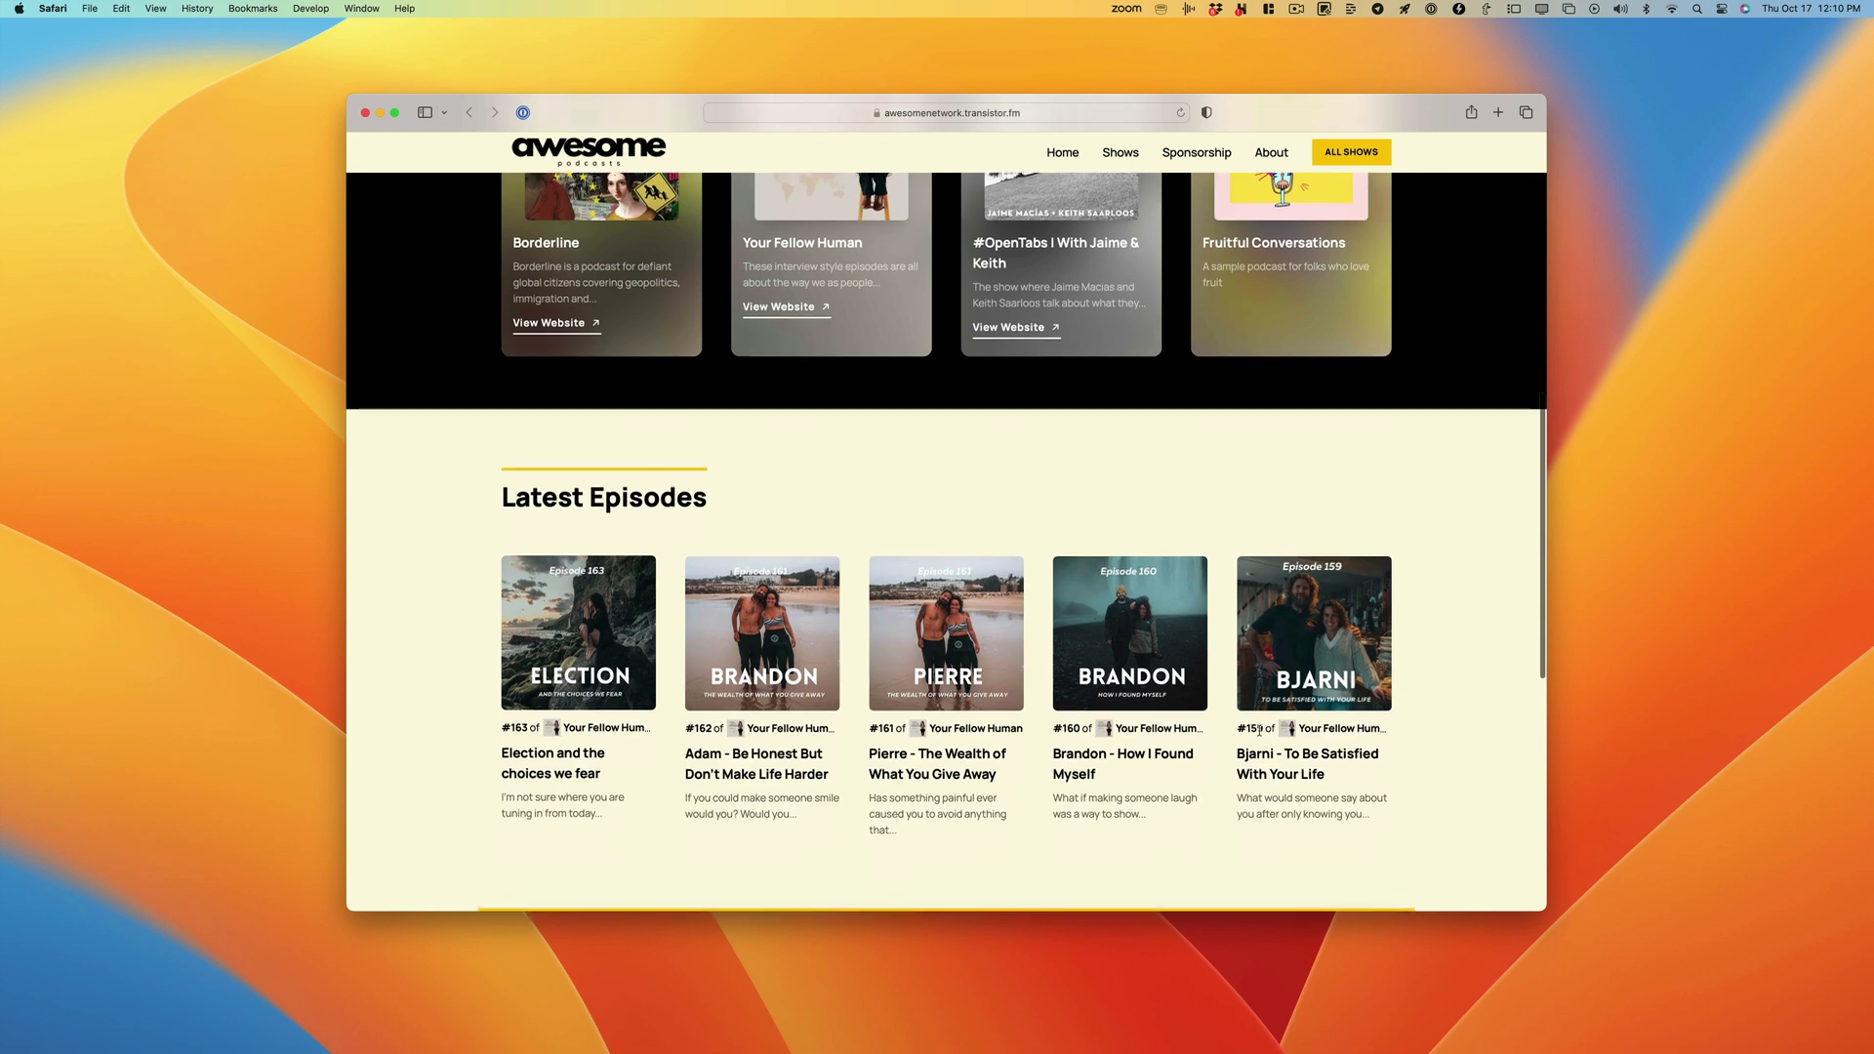
pyautogui.scroll(-2, 1256, 740)
pyautogui.scroll(-3, 1257, 740)
pyautogui.scroll(-1, 1258, 740)
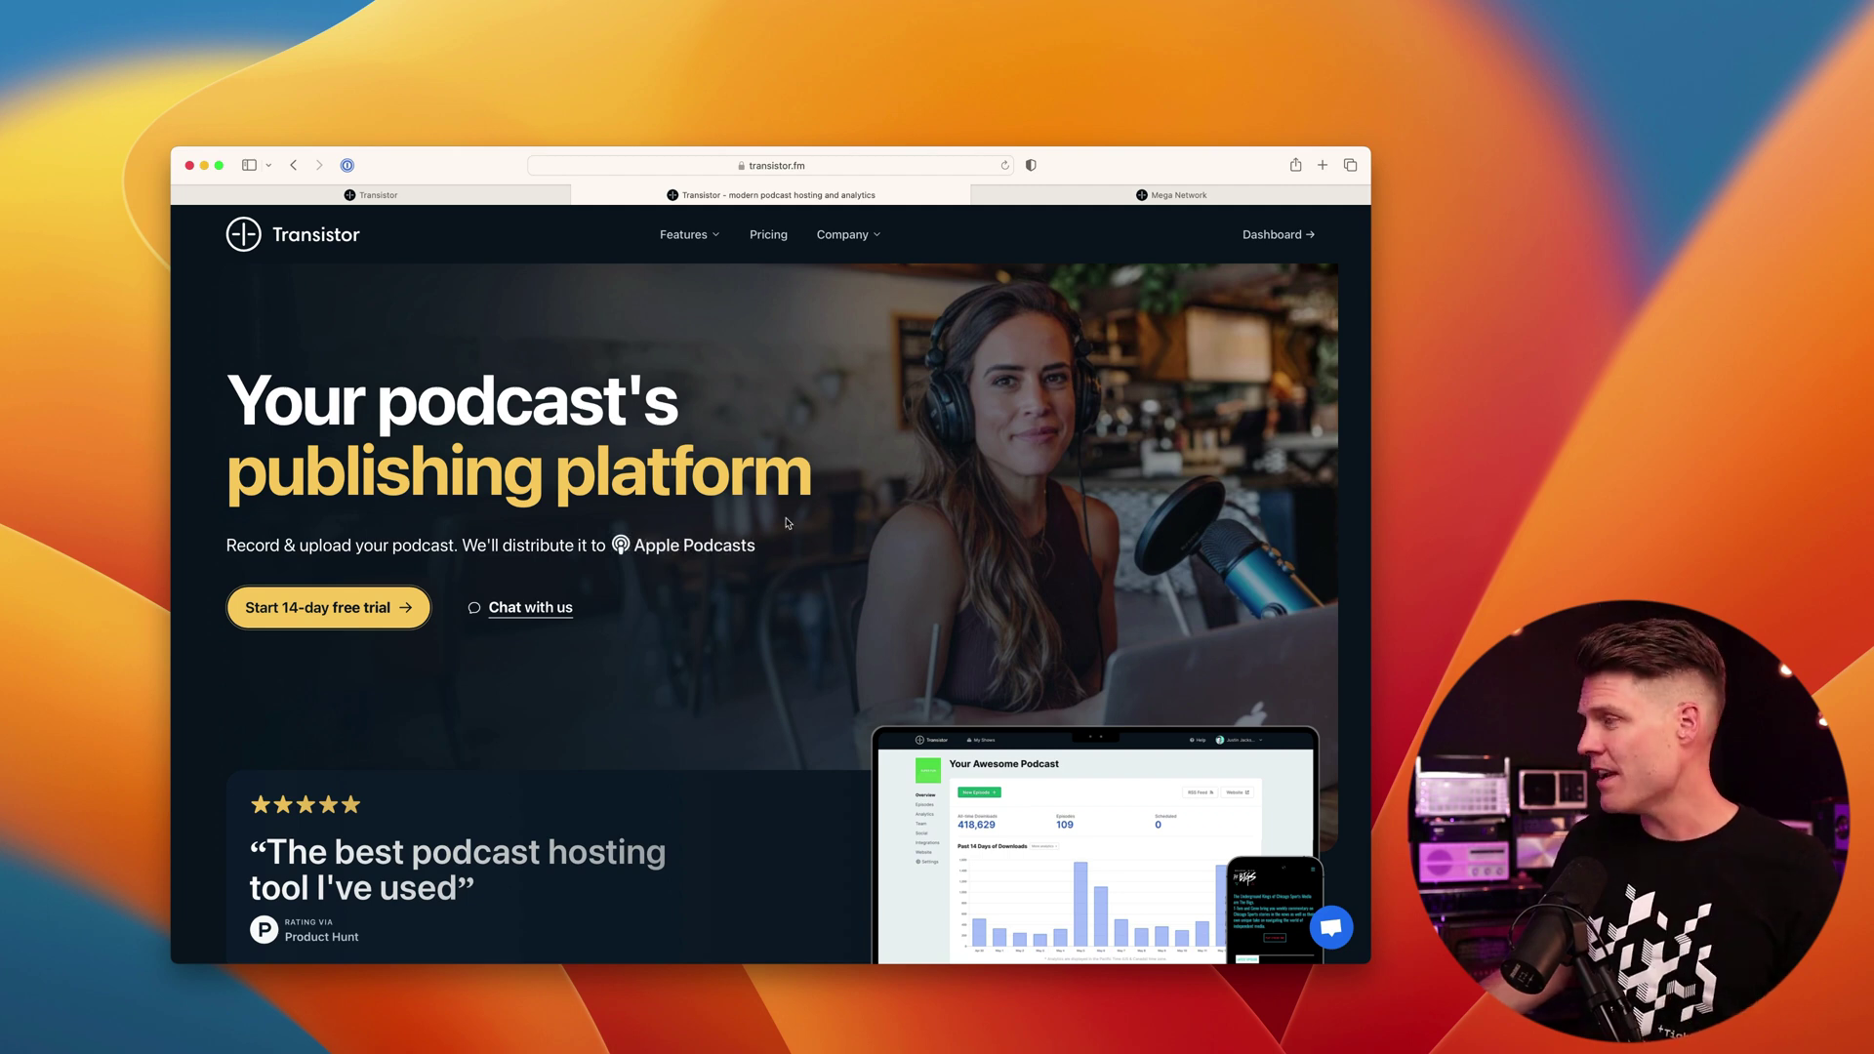
# Step: Open the 'Chat with us' support chat on the transistor.fm homepage
pyautogui.click(509, 610)
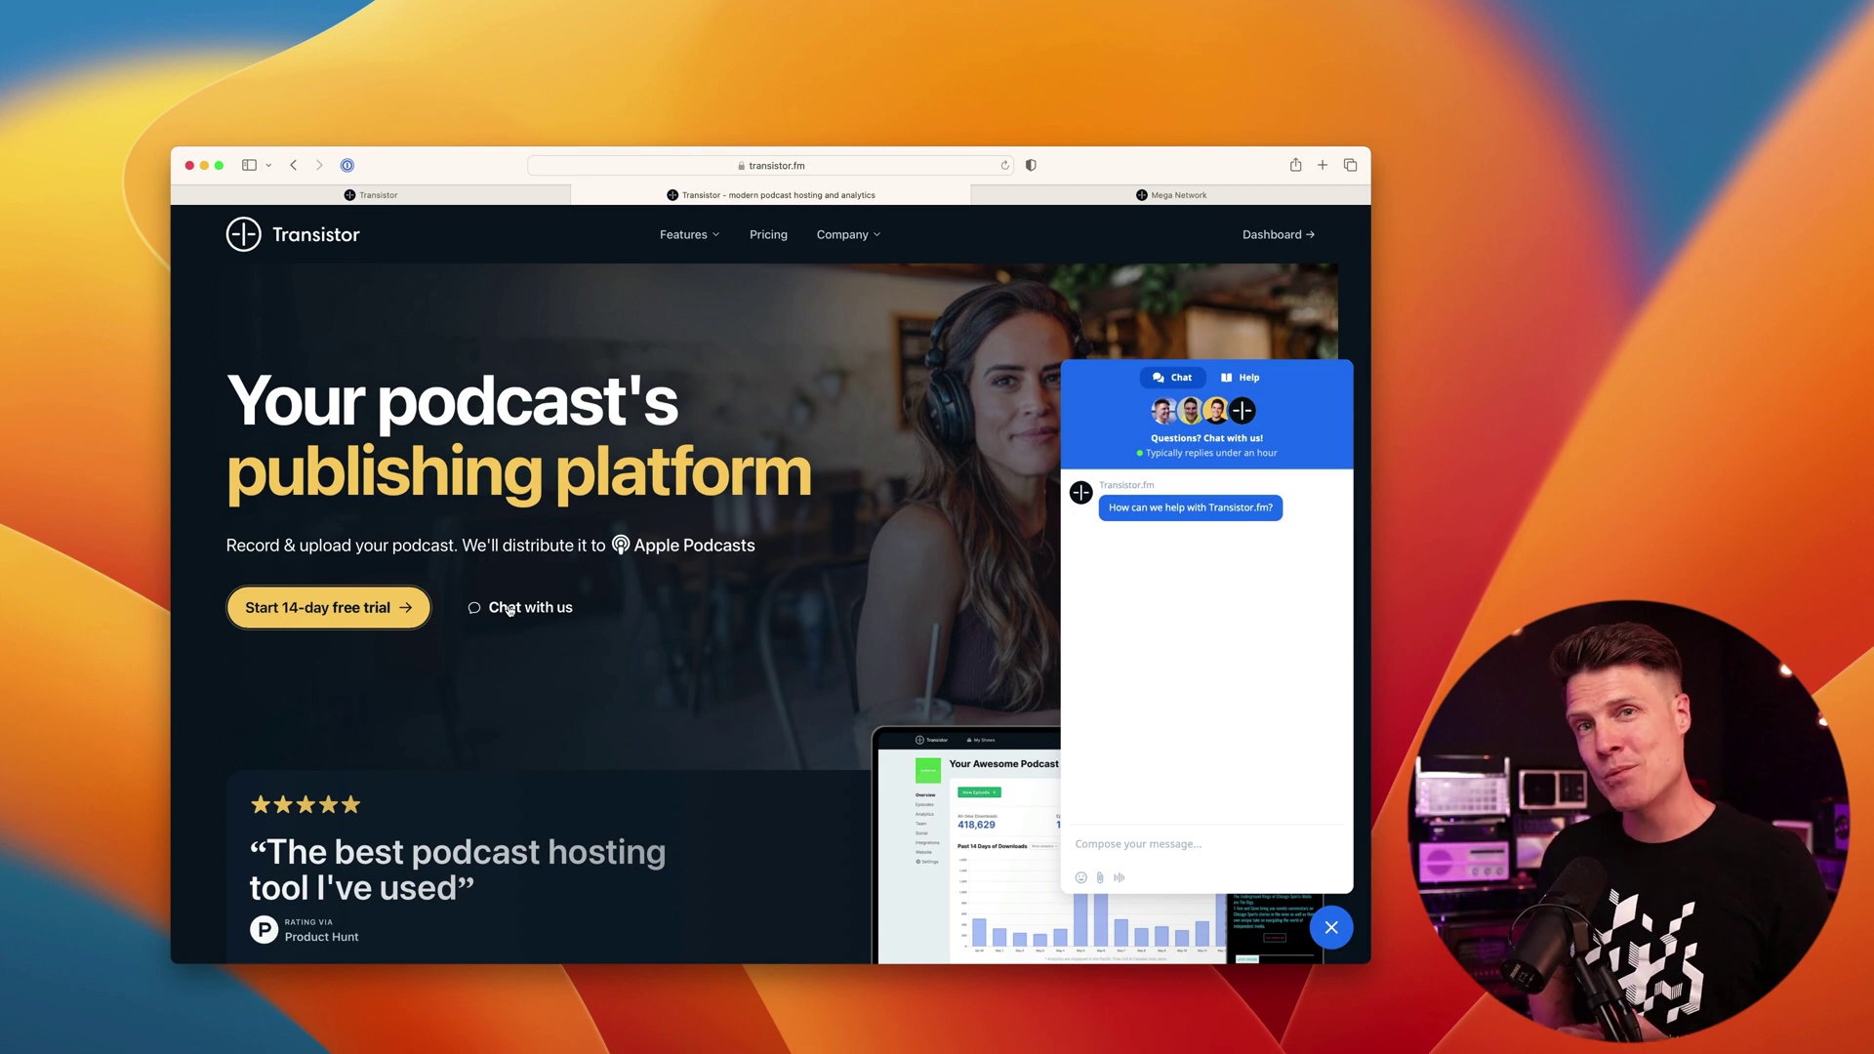